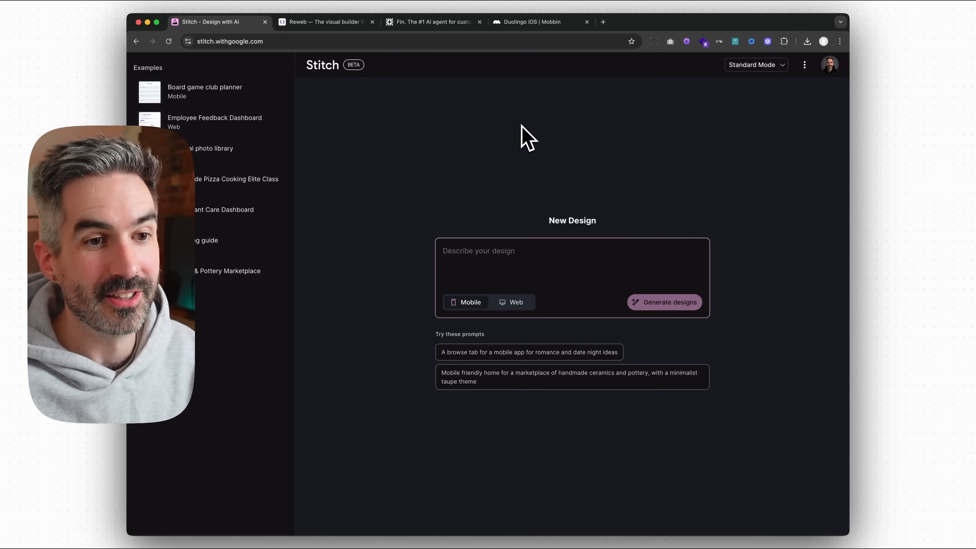
- Review the Standard and Experimental design modes and the empty design description for a new design
left_click(771, 66)
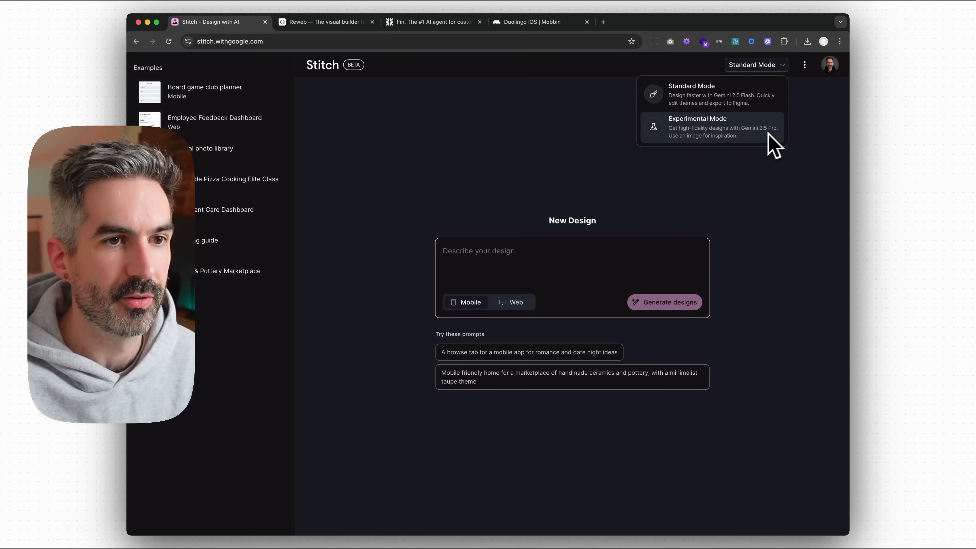
left_click(714, 125)
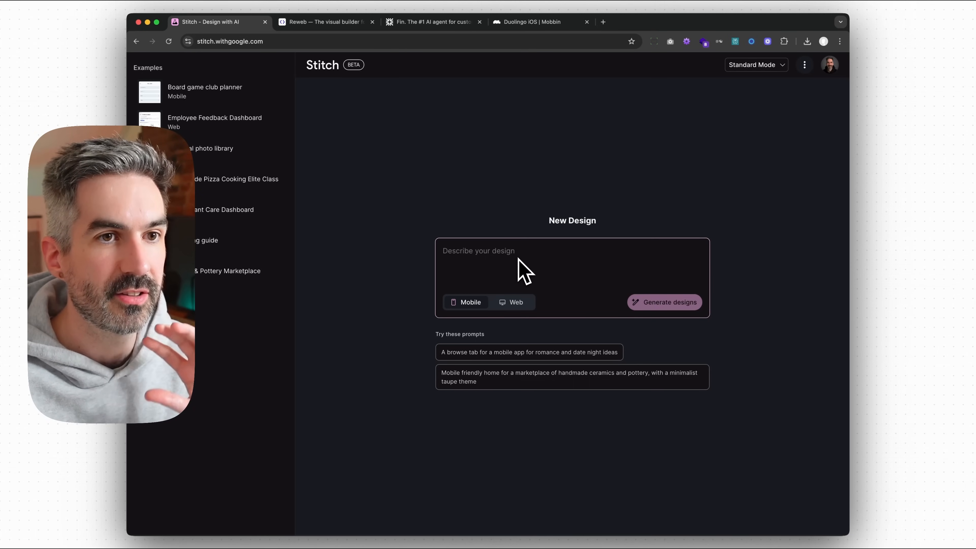
left_click(538, 255)
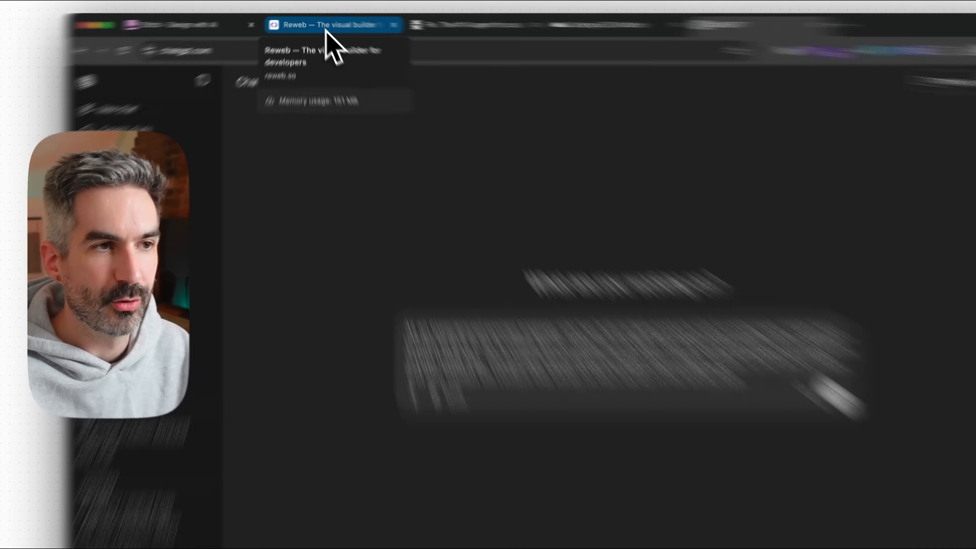
- Switch to the Reweb site and examine its landing page style, including the Tailwind Visual Editor and Code Export previews
left_click(322, 25)
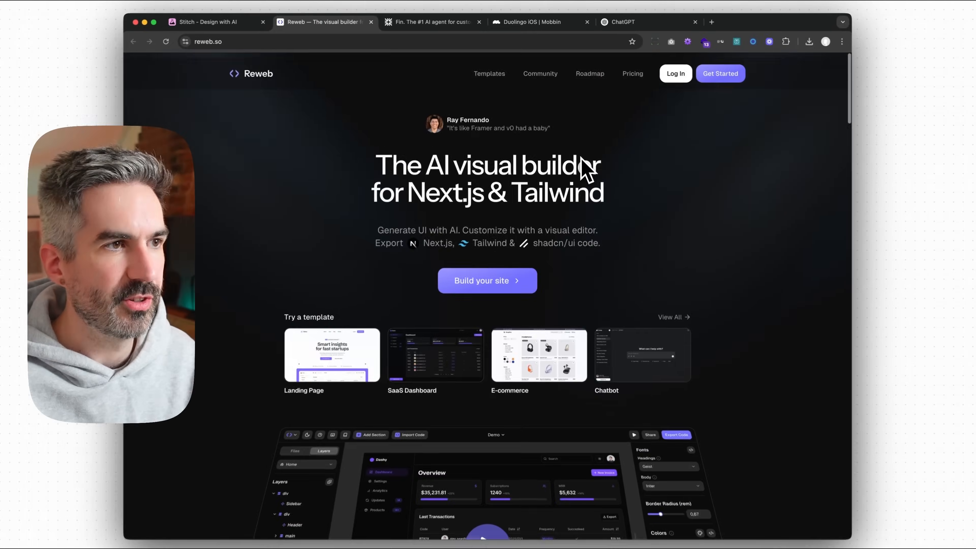
scroll(587, 170, "down", 10)
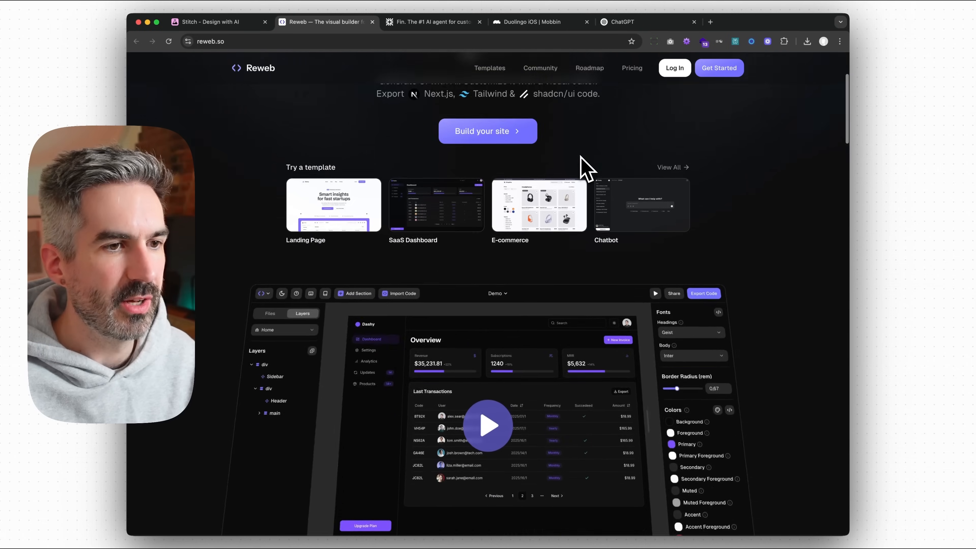
scroll(587, 169, "down", 9)
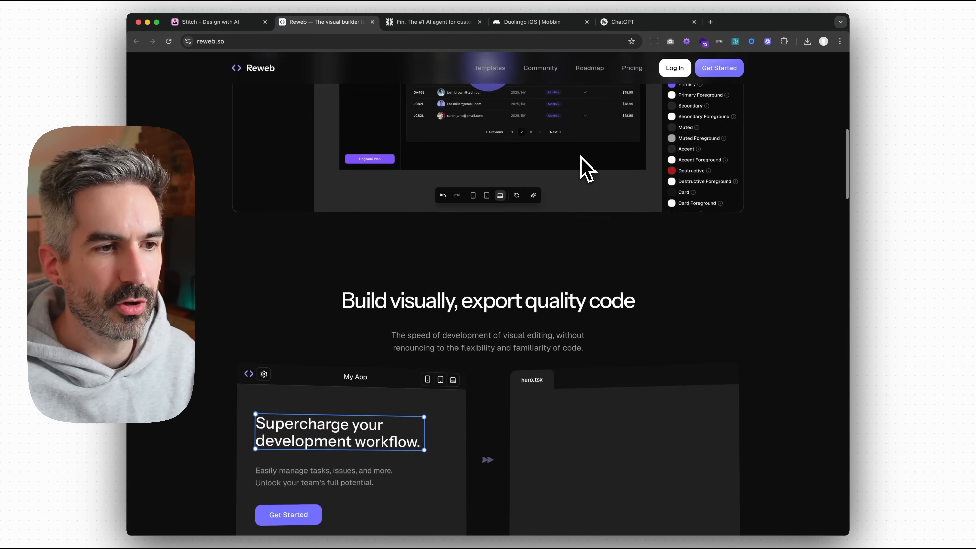
scroll(580, 158, "down", 10)
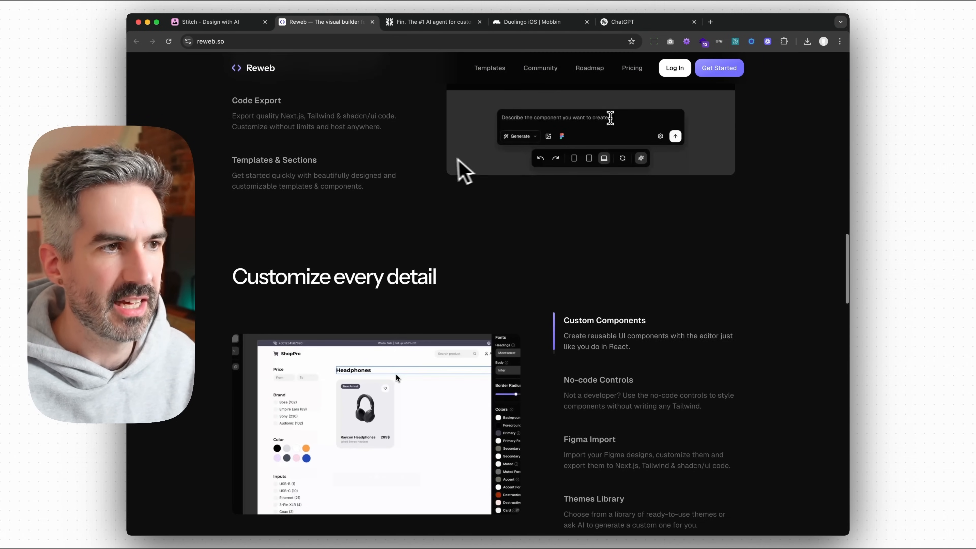
scroll(464, 162, "up", 5)
left_click(311, 225)
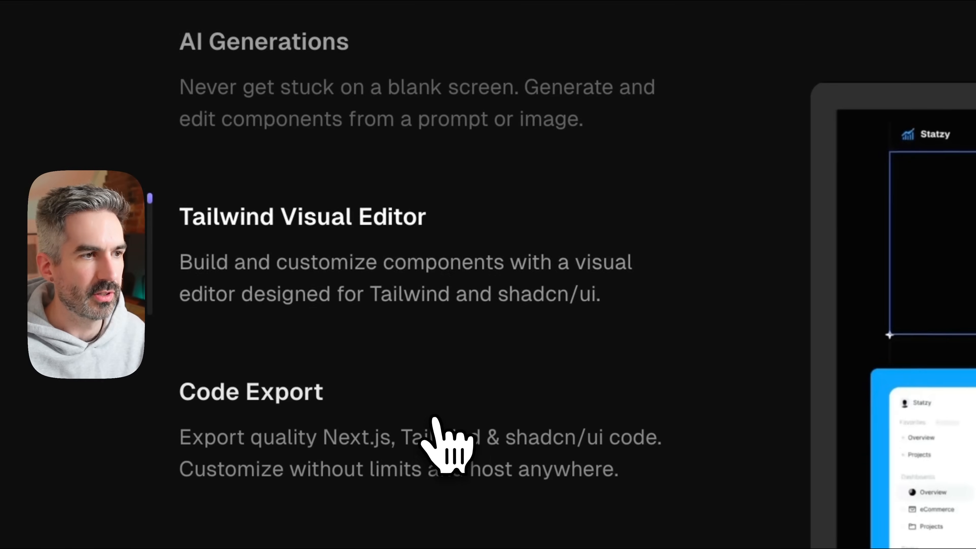
left_click(435, 418)
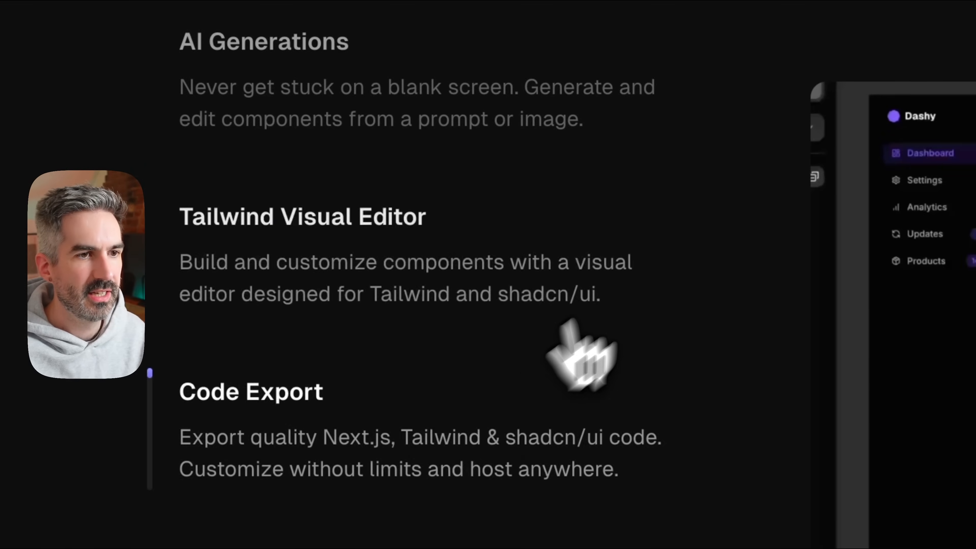
- Examine the rest of the Reweb page, from its testimonials and FAQ back to the hero section, as a design reference
scroll(538, 349, "down", 14)
scroll(513, 318, "down", 8)
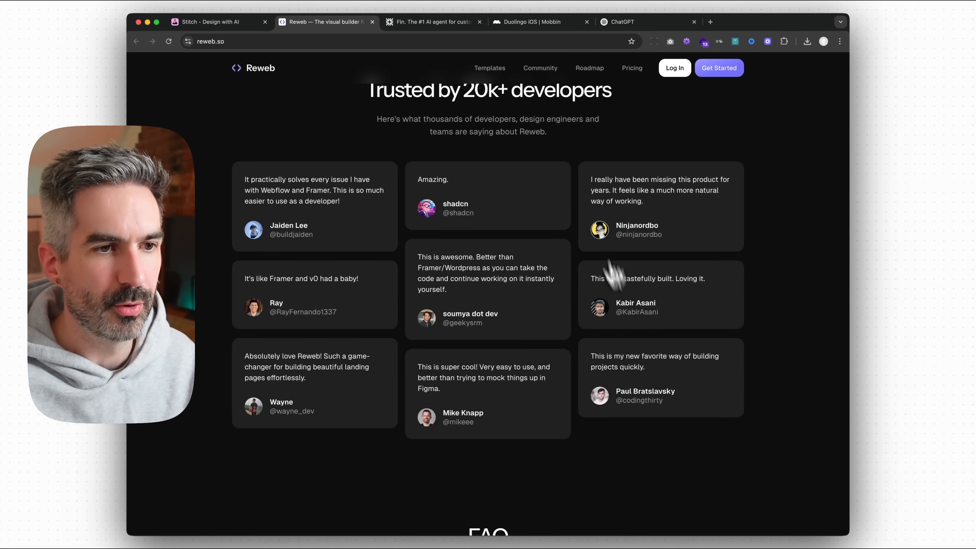
scroll(620, 296, "down", 10)
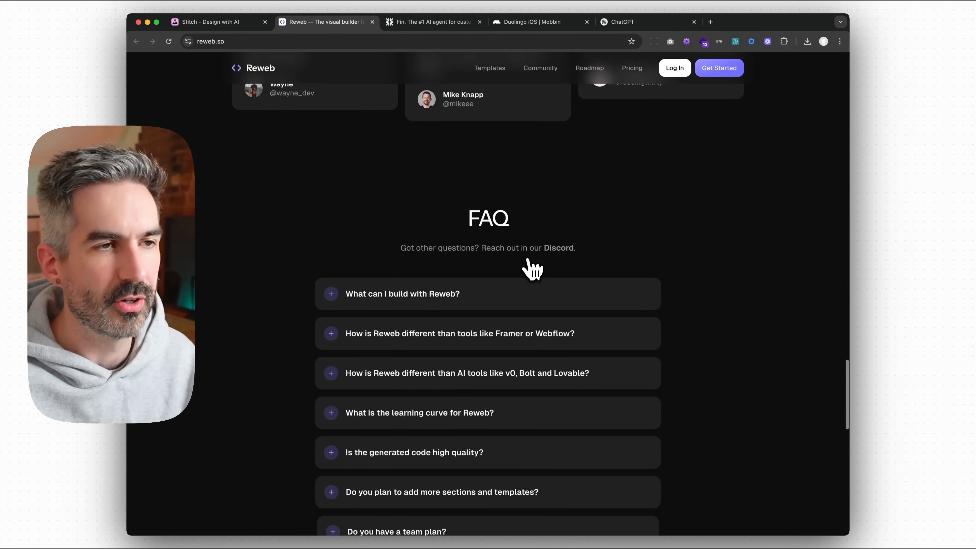
scroll(528, 261, "up", 10)
scroll(530, 256, "down", 18)
scroll(532, 254, "up", 20)
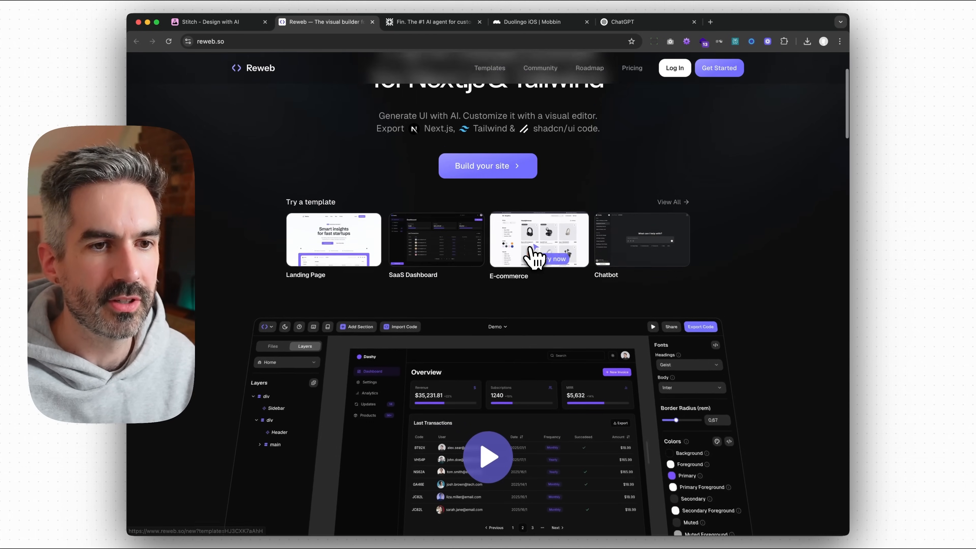
scroll(533, 255, "up", 3)
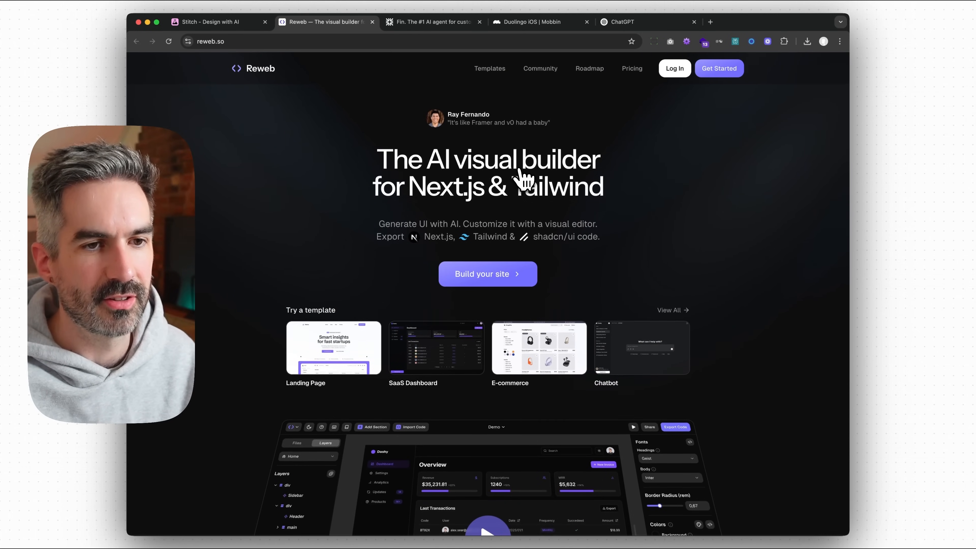
scroll(522, 176, "down", 1)
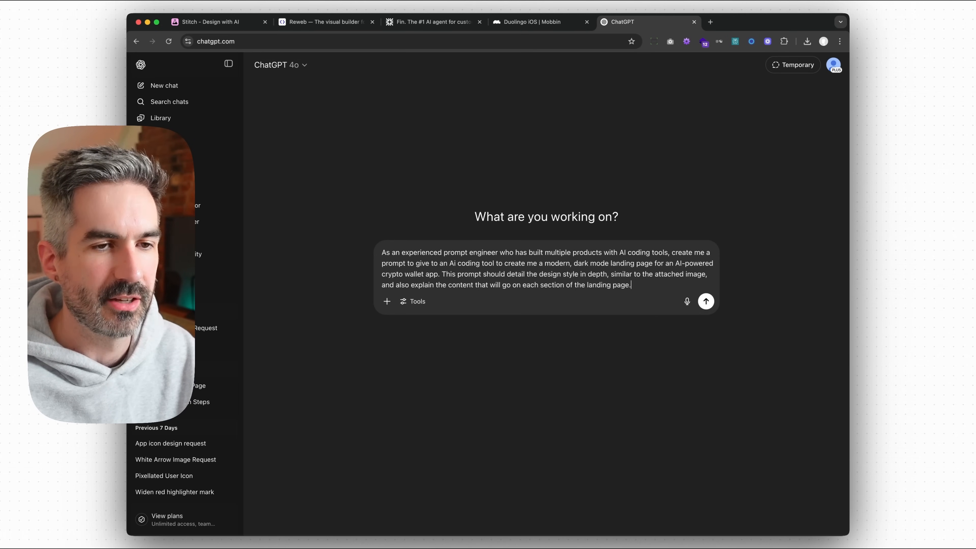
- Ask ChatGPT for an AI coding prompt for a modern, dark mode AI-powered crypto wallet landing page styled like the attached image, and read it
key("Return")
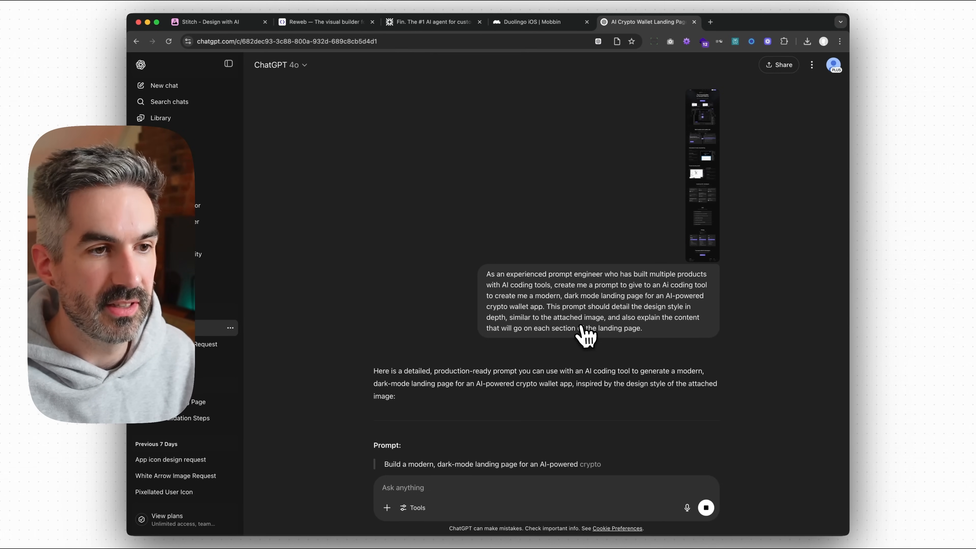
scroll(653, 311, "down", 3)
scroll(655, 315, "down", 5)
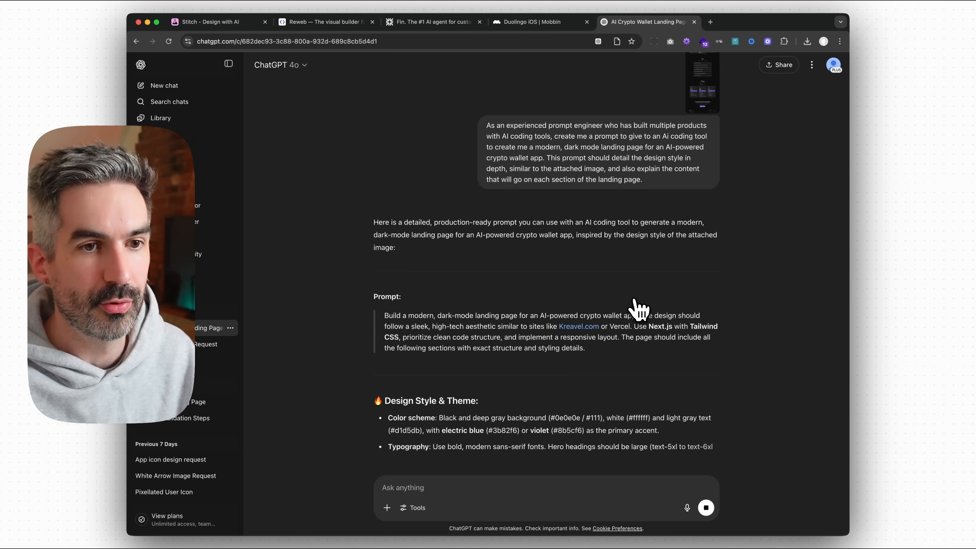
scroll(640, 311, "down", 3)
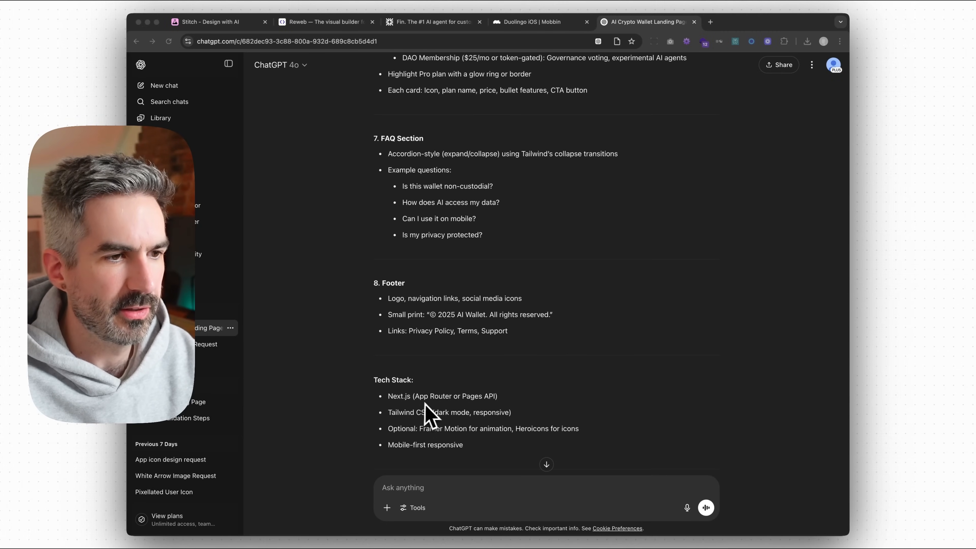
scroll(561, 358, "up", 4)
scroll(530, 419, "up", 1)
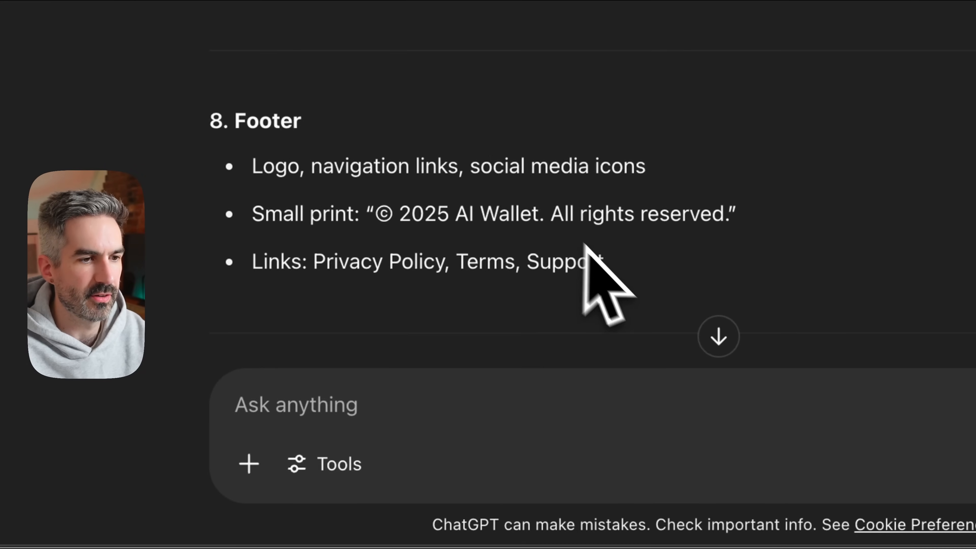
- Copy the full generated landing page prompt, starting at "Build a modern, dark-mode landing page"
left_click_drag(523, 409, 377, 156)
left_click_drag(515, 162, 386, 234)
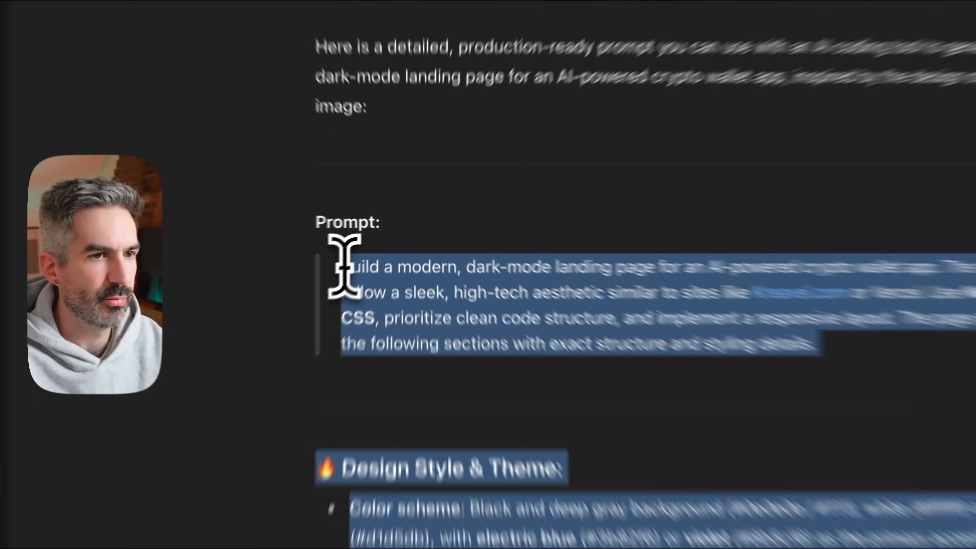
left_click_drag(344, 266, 342, 266)
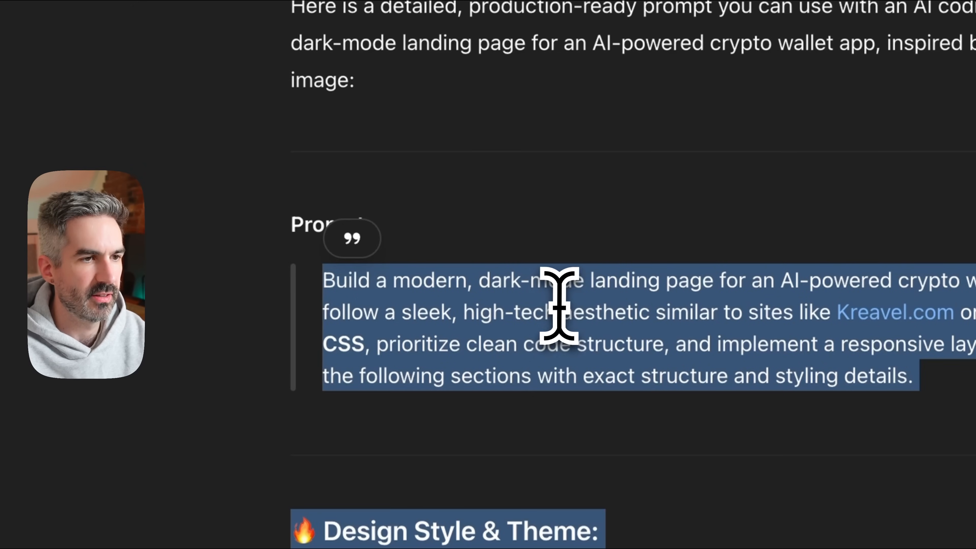
left_click(539, 289)
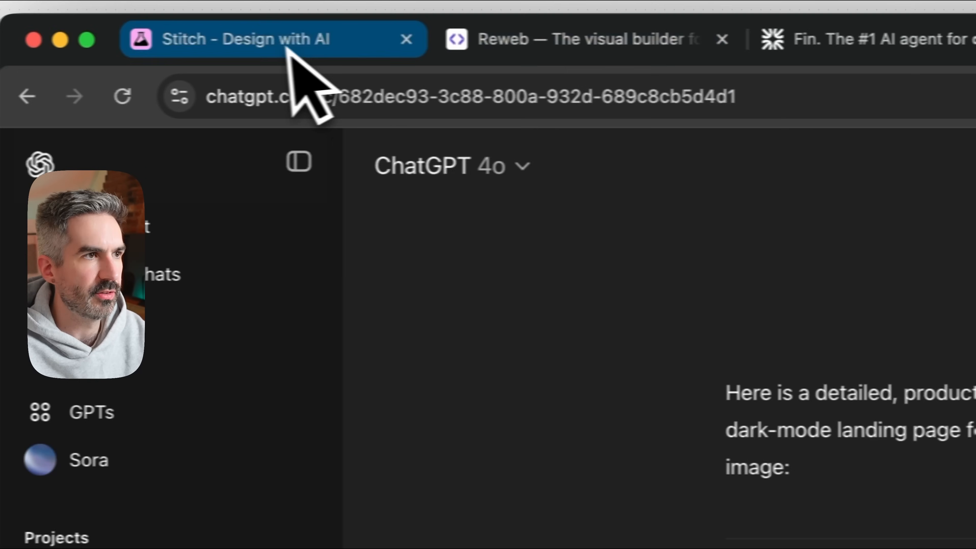
- Switch to Stitch, paste the detailed prompt into the new design's description, check it and generate web designs
left_click(294, 44)
key("super+v")
scroll(764, 538, "up", 5)
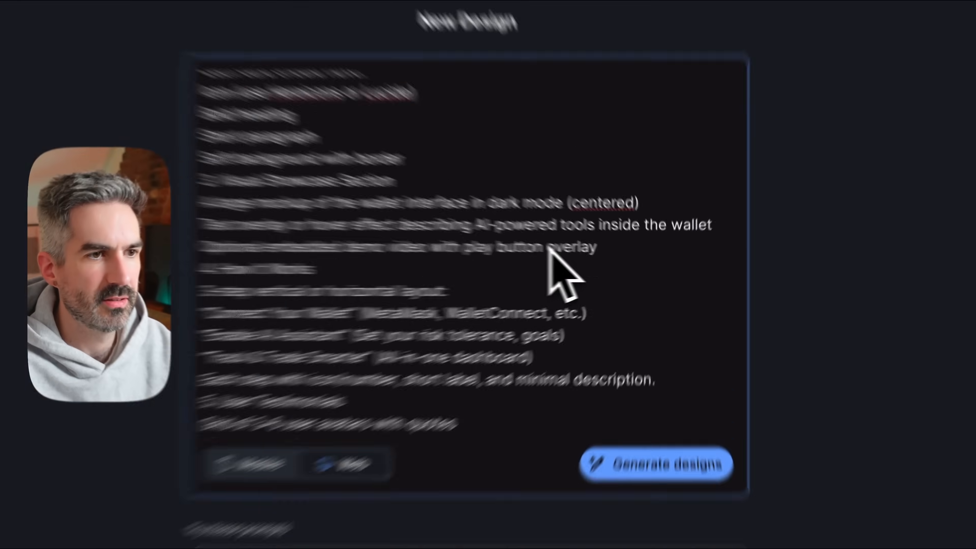
scroll(548, 248, "up", 10)
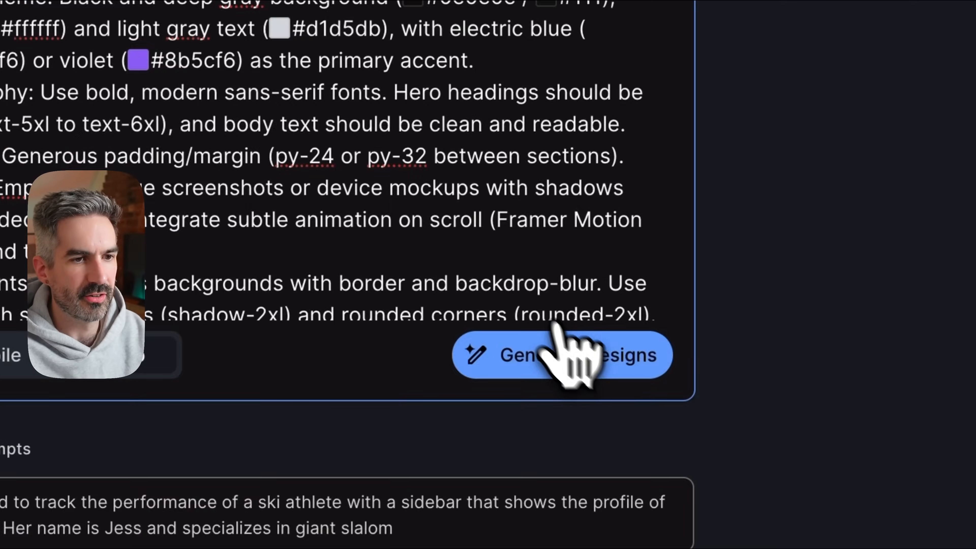
left_click(556, 323)
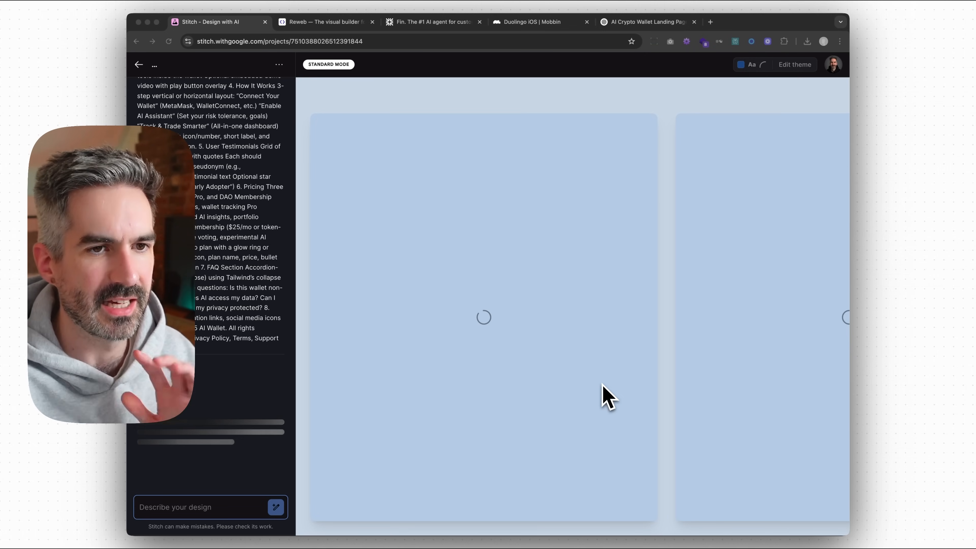
- Switch to ChatGPT and read the much more simplified version of the landing page prompt
key("ctrl+shift+Tab")
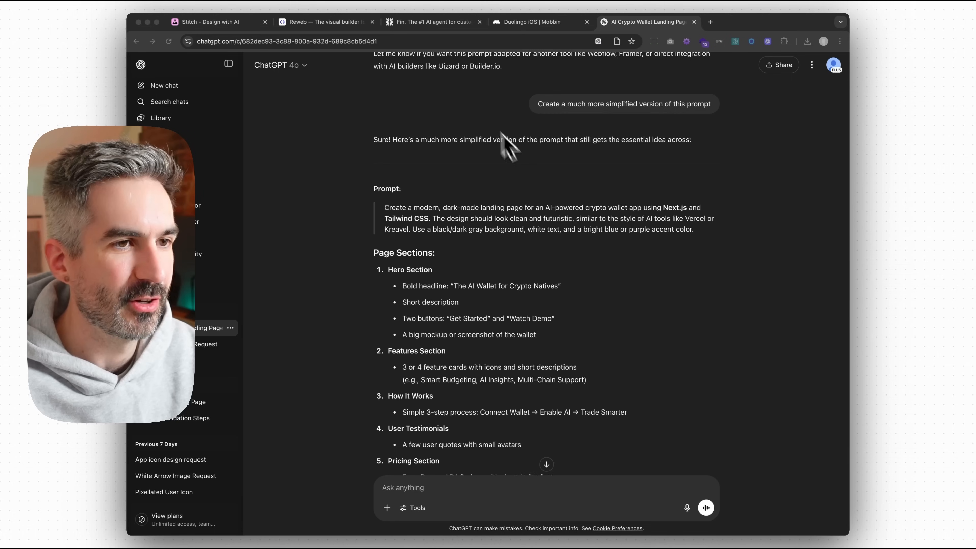
scroll(537, 173, "down", 3)
scroll(537, 173, "down", 5)
scroll(534, 146, "up", 3)
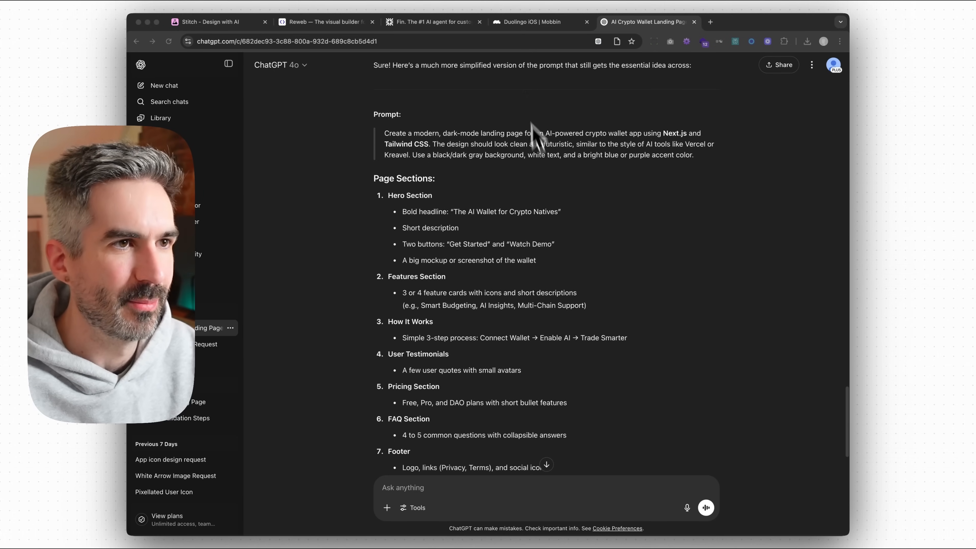
- Switch to Stitch, paste the simplified crypto wallet prompt into a new design's description and read it through
left_click(207, 22)
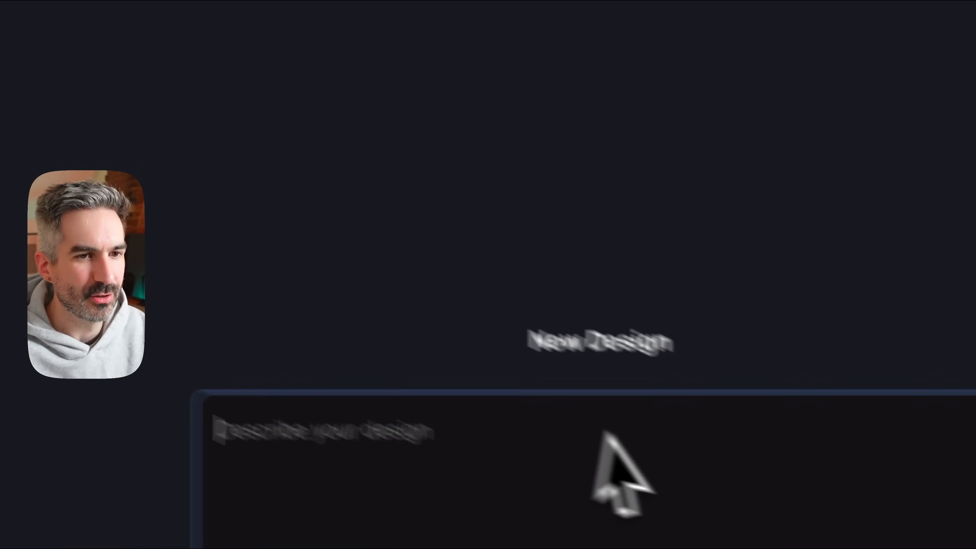
key("super+v")
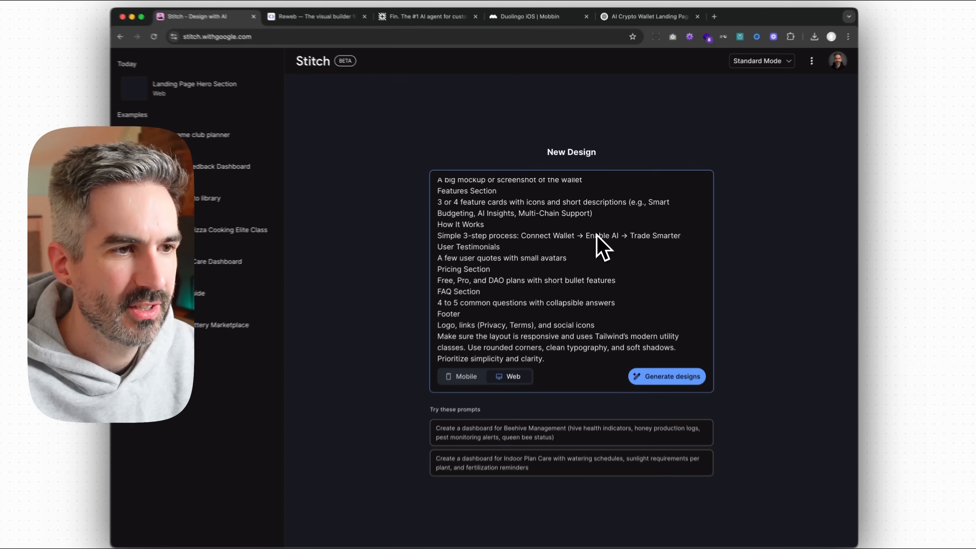
scroll(584, 246, "up", 5)
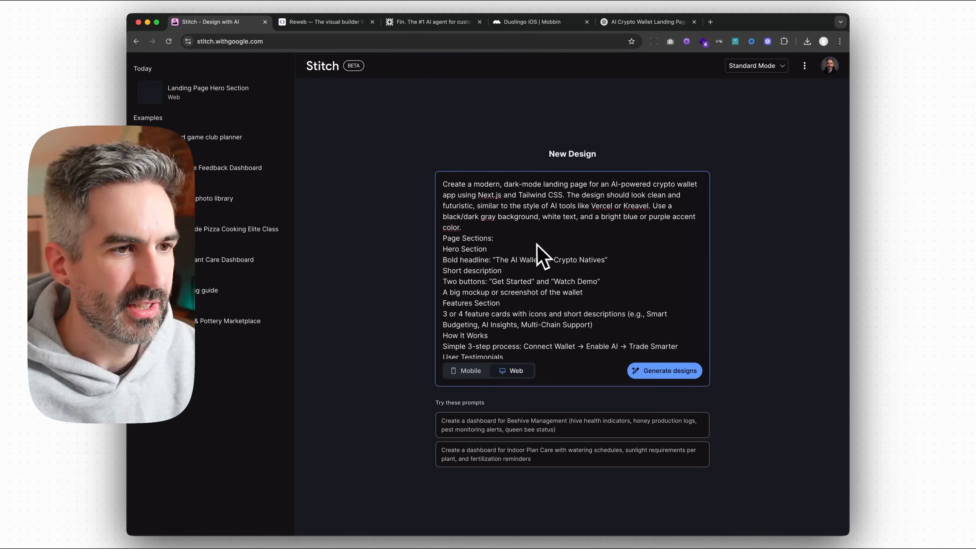
scroll(549, 240, "down", 5)
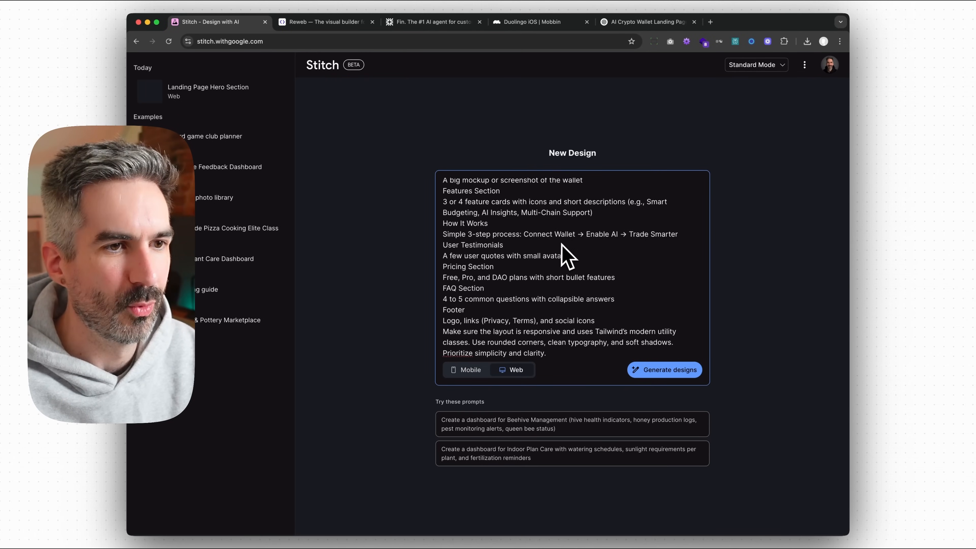
scroll(561, 246, "up", 5)
scroll(563, 246, "down", 5)
scroll(564, 242, "up", 3)
scroll(566, 238, "up", 2)
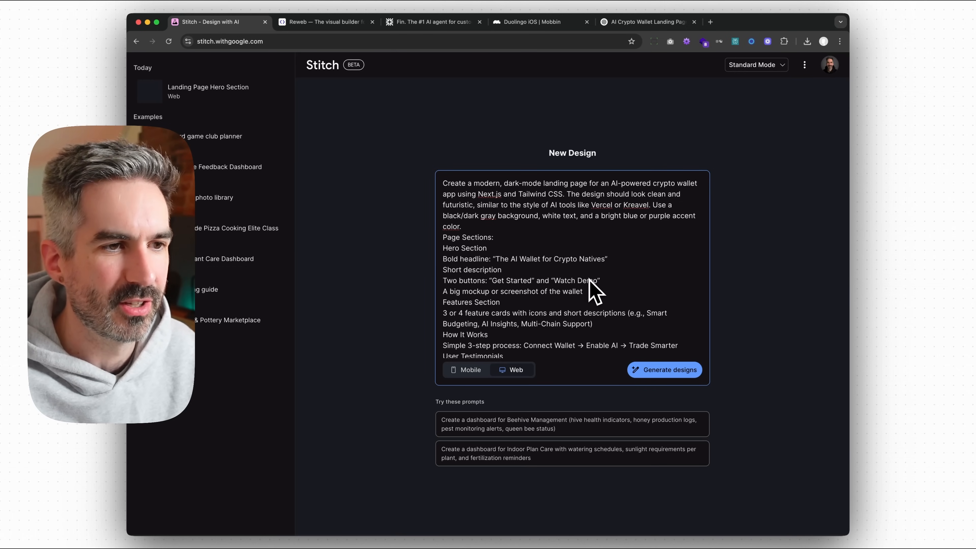
scroll(591, 283, "down", 5)
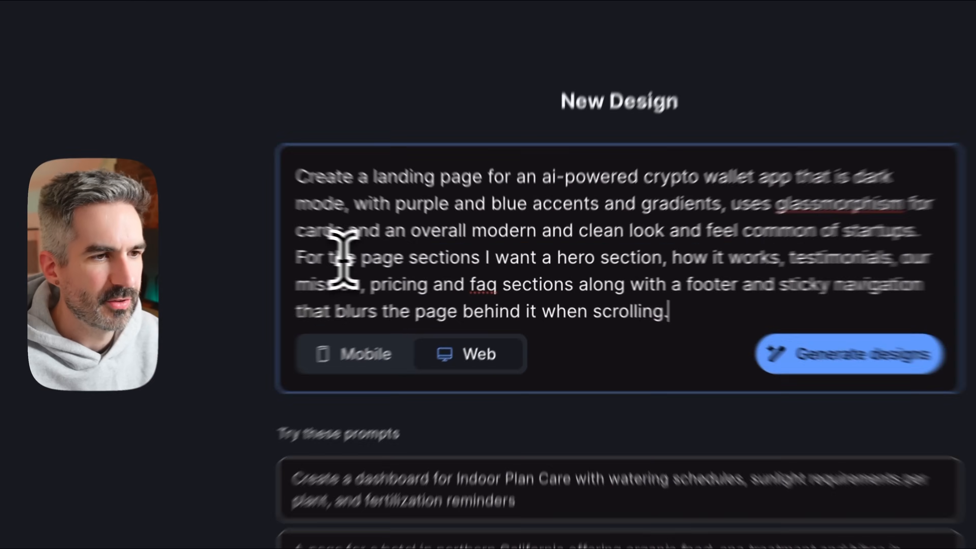
- Generate a web design from the short prompt for a dark mode crypto wallet landing page with purple and blue accents, and look it over
left_click_drag(462, 273, 652, 285)
left_click(616, 281)
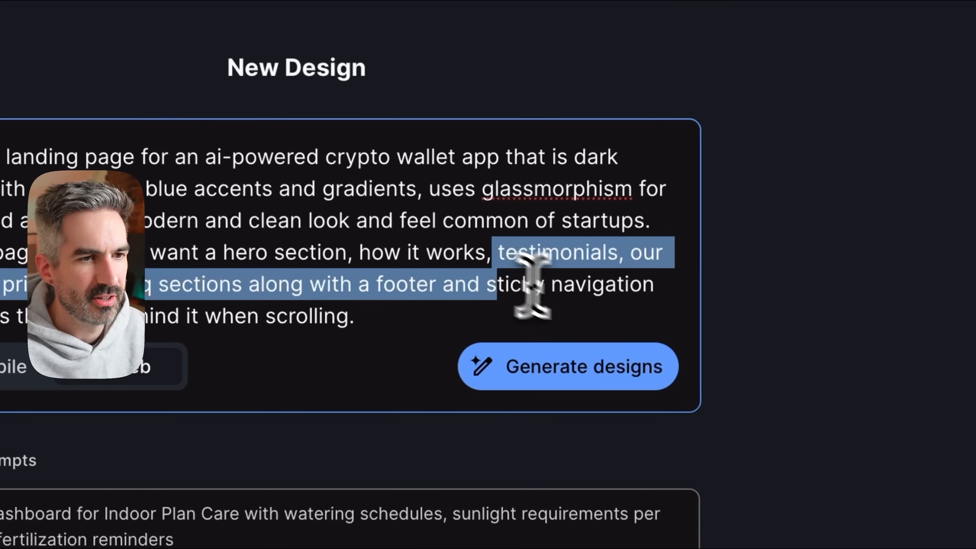
left_click(566, 283)
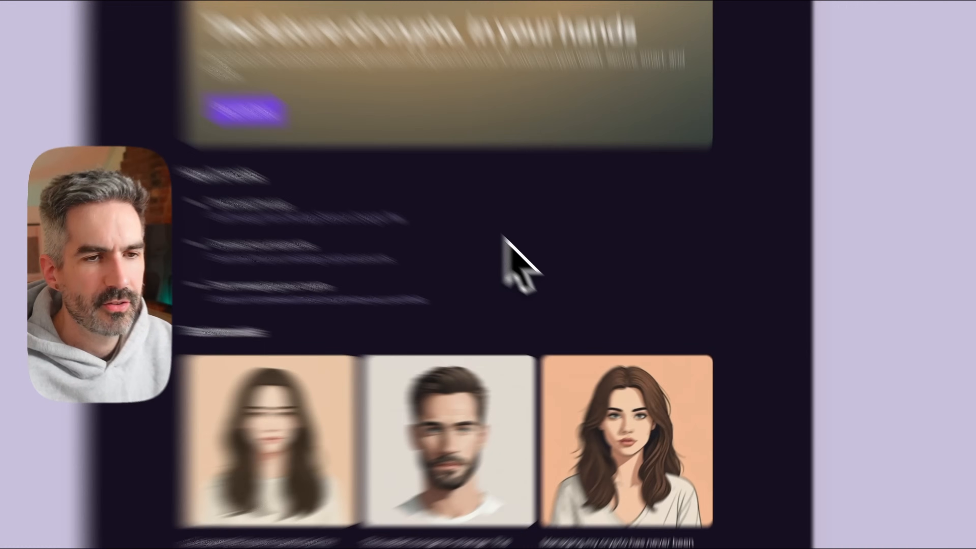
scroll(614, 297, "down", 10)
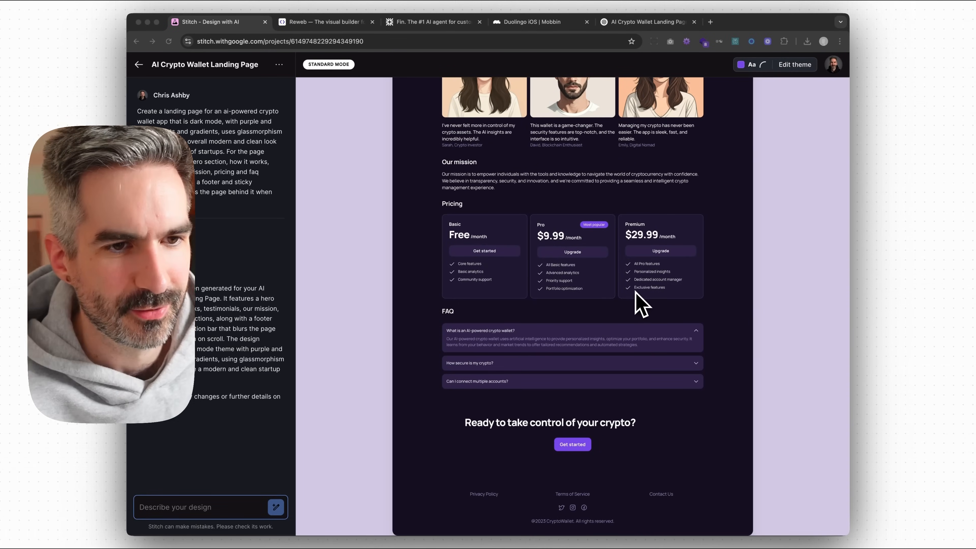
- Look back over the generated landing page from the FAQ and pricing sections up to the hero
scroll(632, 307, "up", 5)
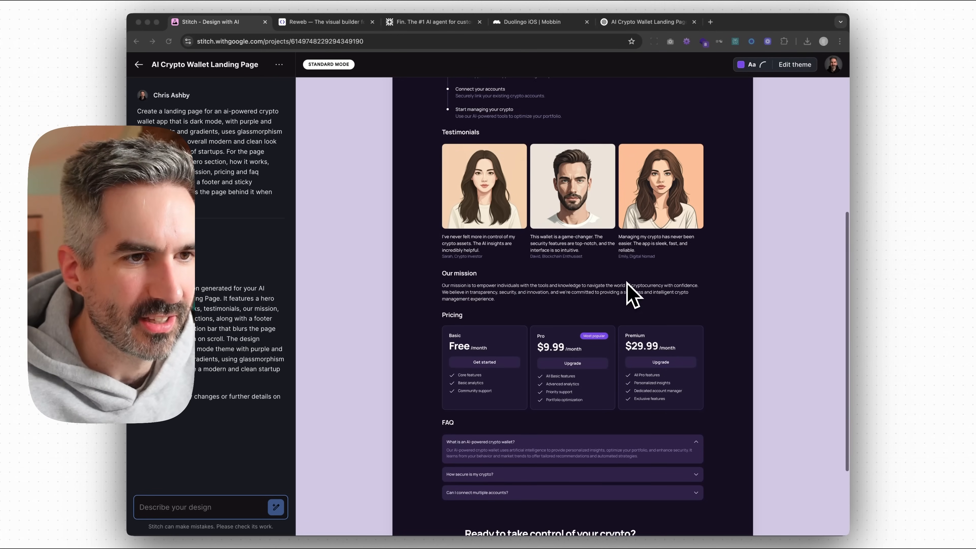
scroll(630, 294, "up", 5)
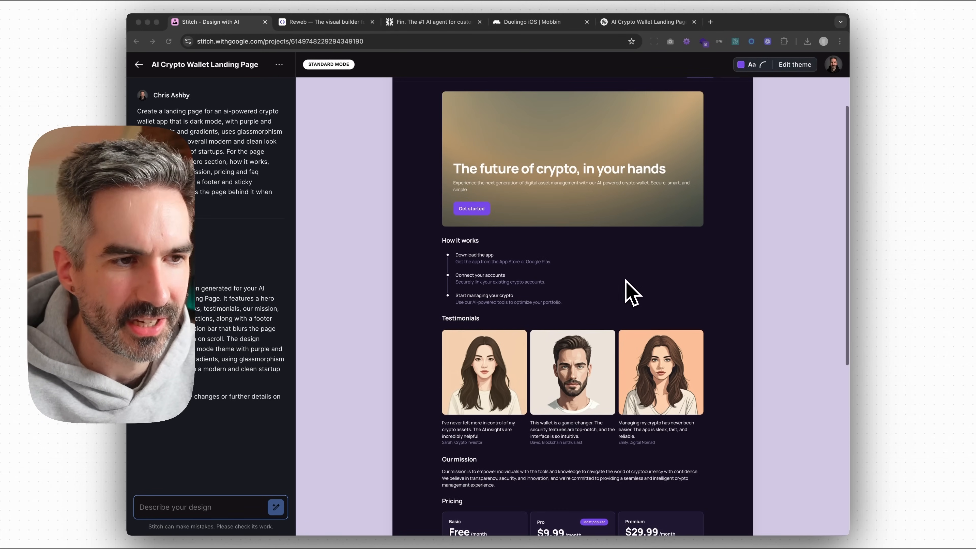
scroll(626, 280, "up", 1)
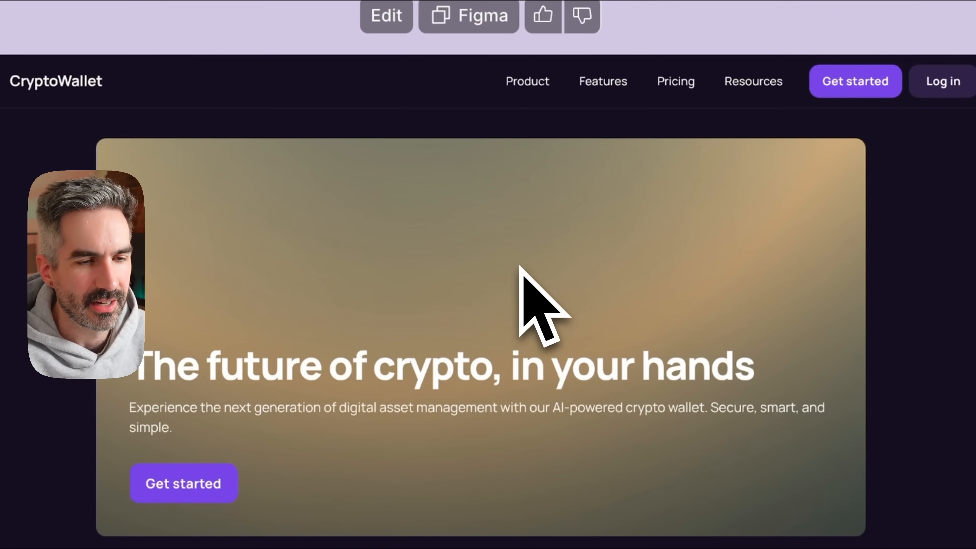
- Examine the enlarged preview of the landing page from the hero down to the footer, and close the preview
scroll(544, 300, "down", 10)
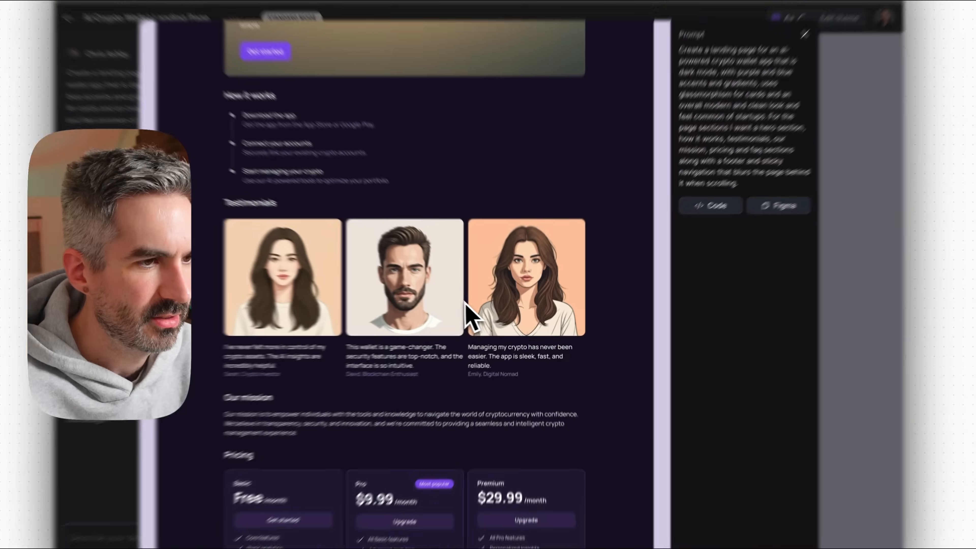
scroll(382, 345, "down", 1)
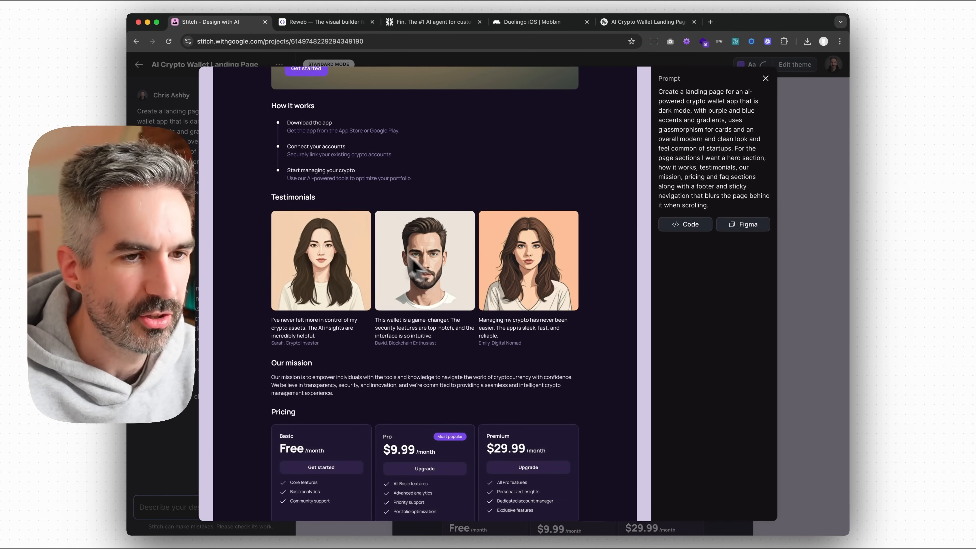
scroll(481, 317, "down", 4)
scroll(379, 277, "down", 2)
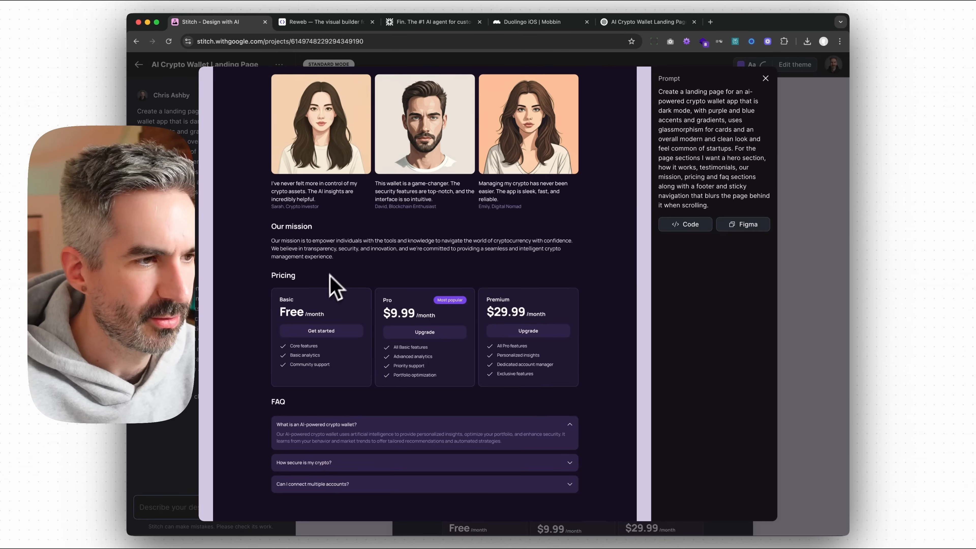
scroll(334, 275, "down", 6)
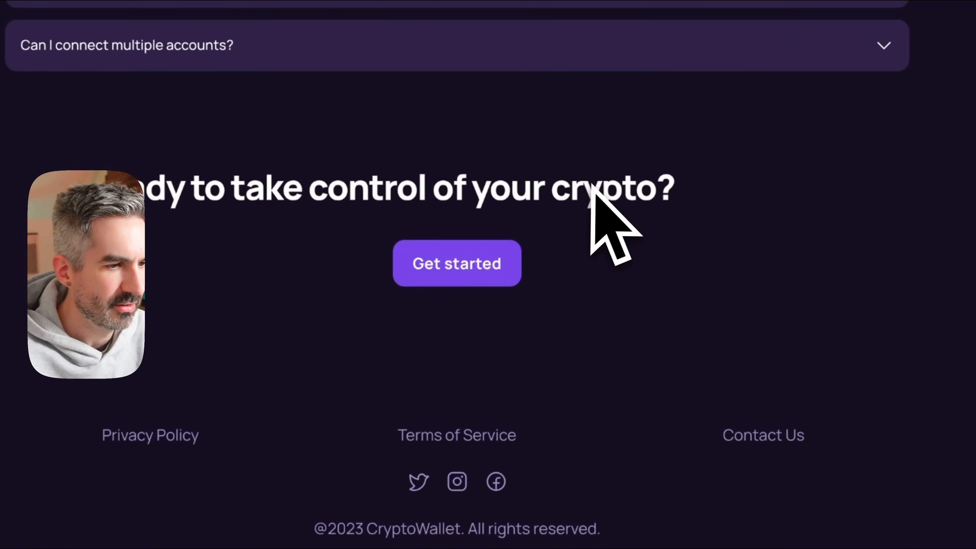
scroll(592, 200, "up", 6)
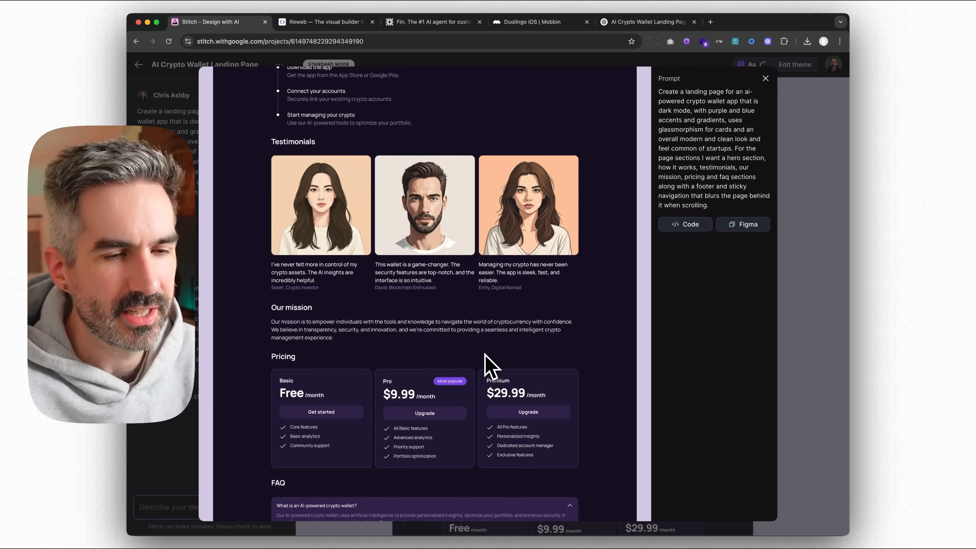
scroll(487, 365, "up", 5)
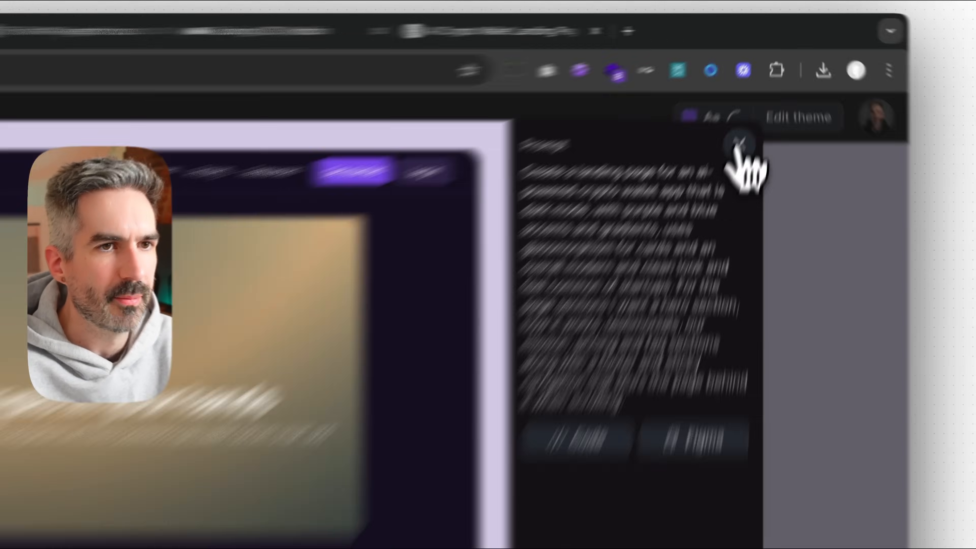
left_click(766, 78)
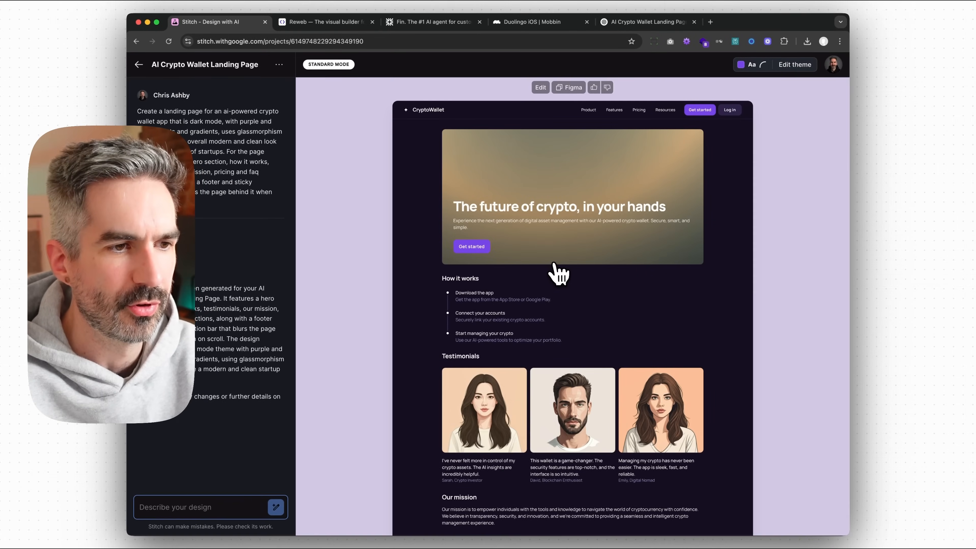
- Check the design on the canvas once more, covering how it works, testimonials, pricing, FAQ and the closing call to action
scroll(479, 316, "down", 3)
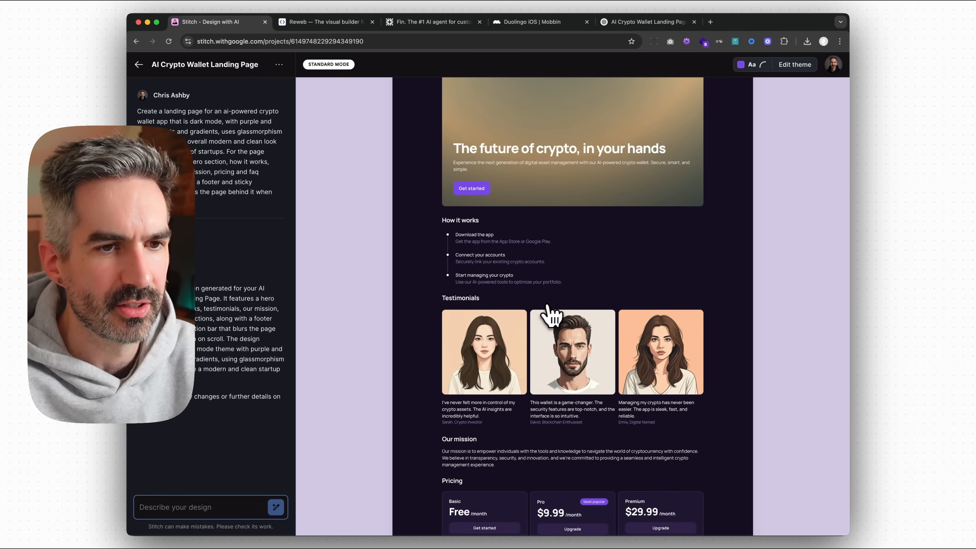
scroll(570, 305, "down", 3)
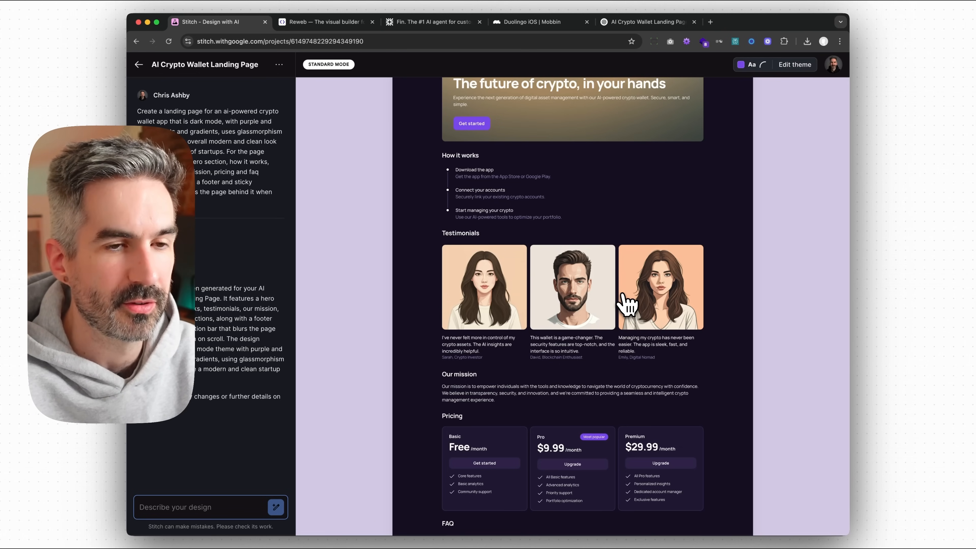
scroll(623, 308, "down", 5)
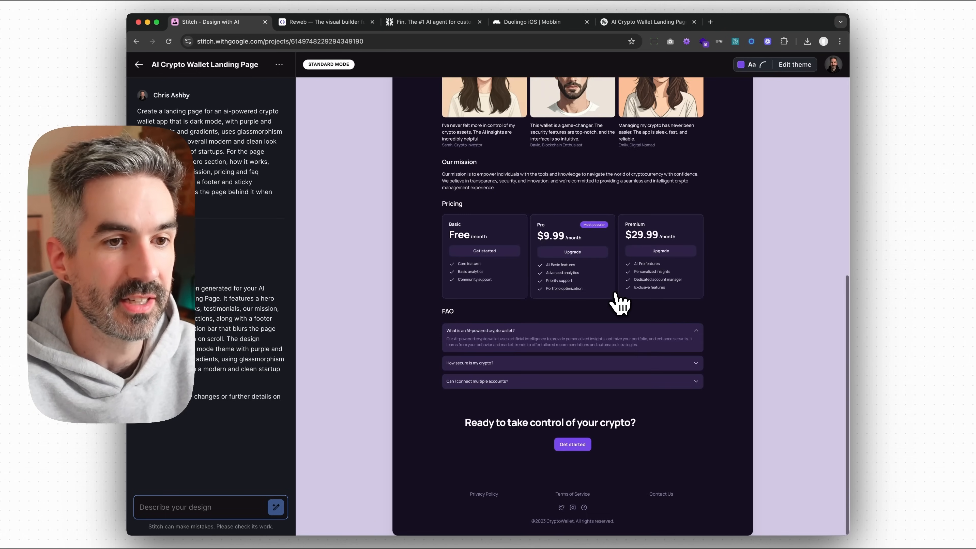
scroll(619, 304, "up", 10)
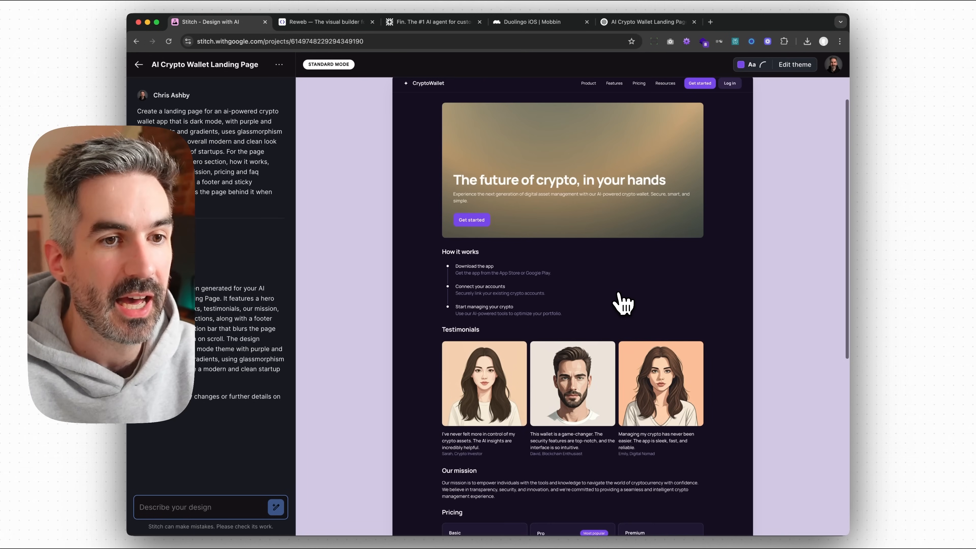
scroll(623, 303, "up", 2)
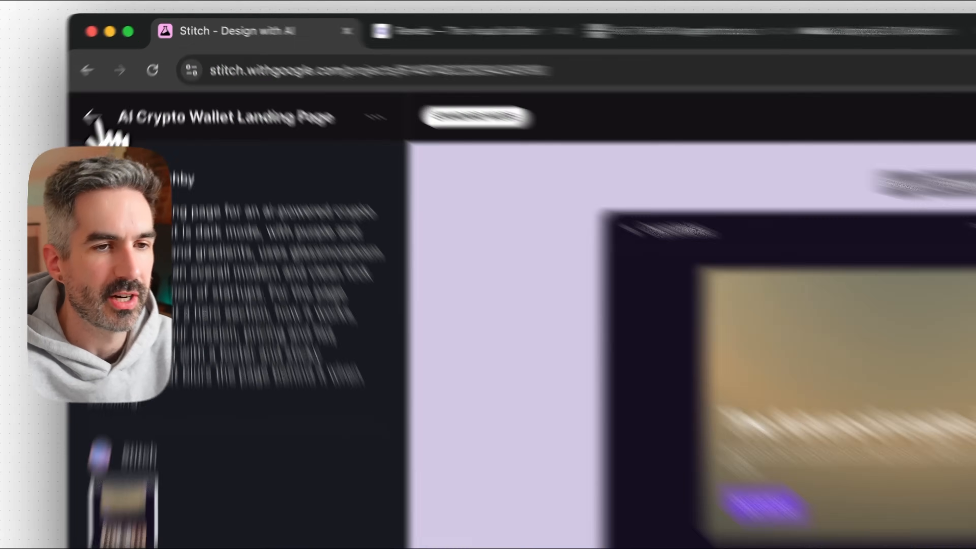
- Return to the Stitch start page and change the design mode to Experimental Mode
left_click(139, 64)
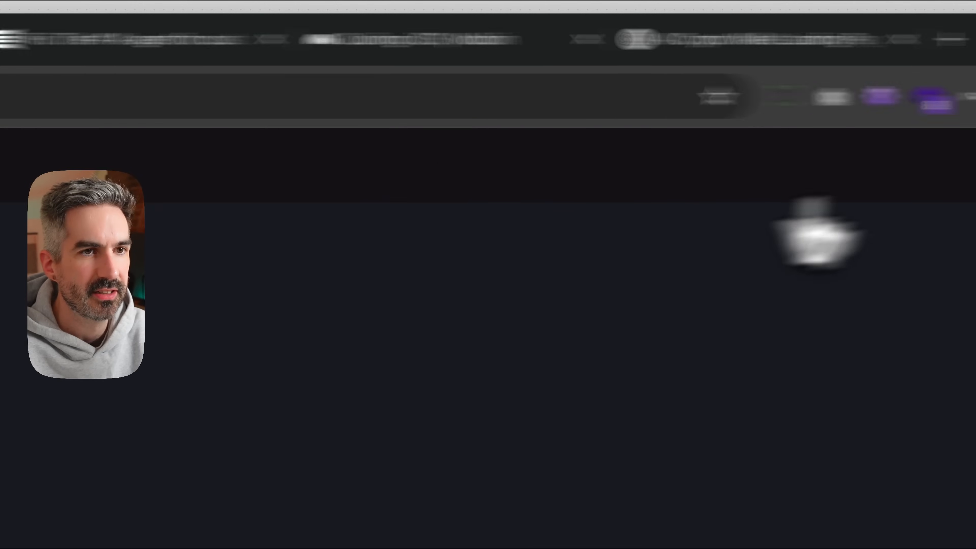
left_click(654, 168)
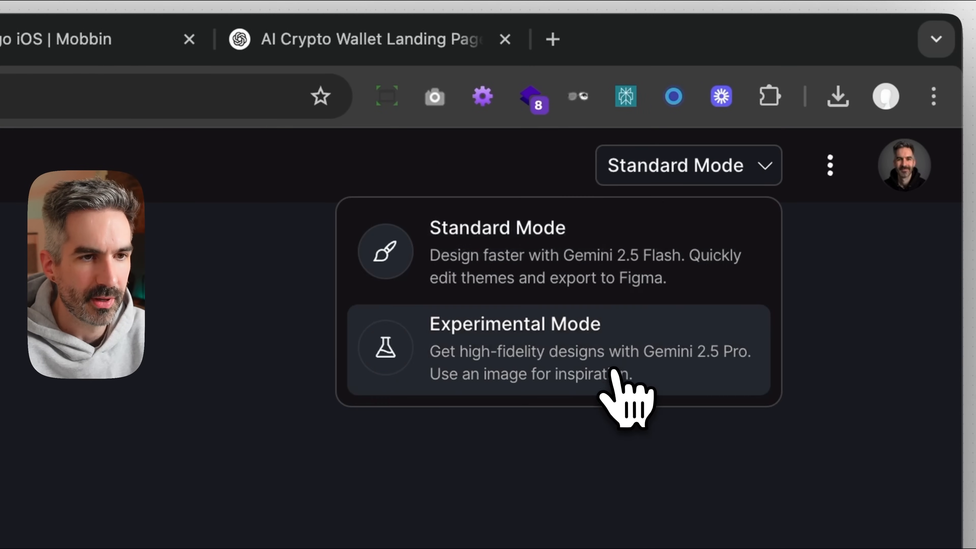
left_click(614, 370)
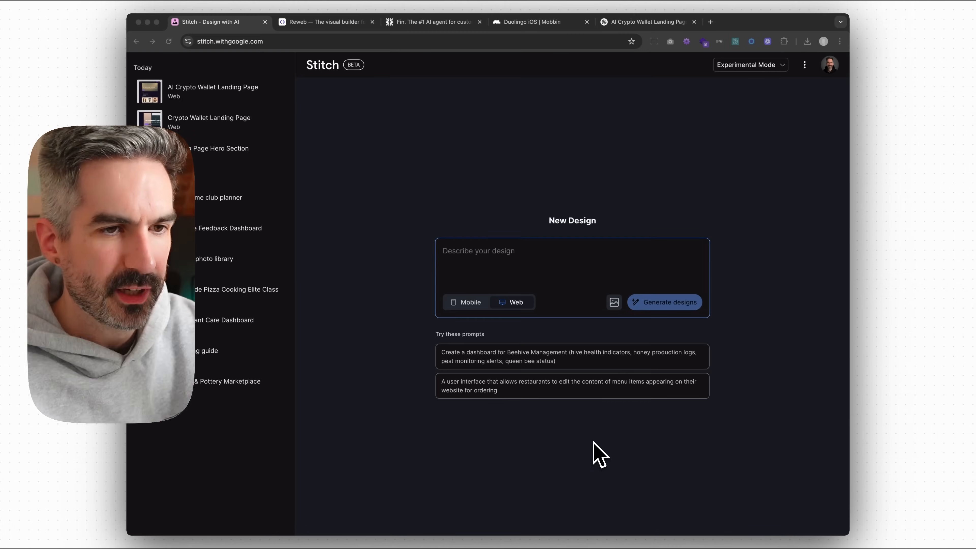
- Switch to the Fin website and study its hero, chat demo and large introductory text section as design inspiration
left_click(418, 27)
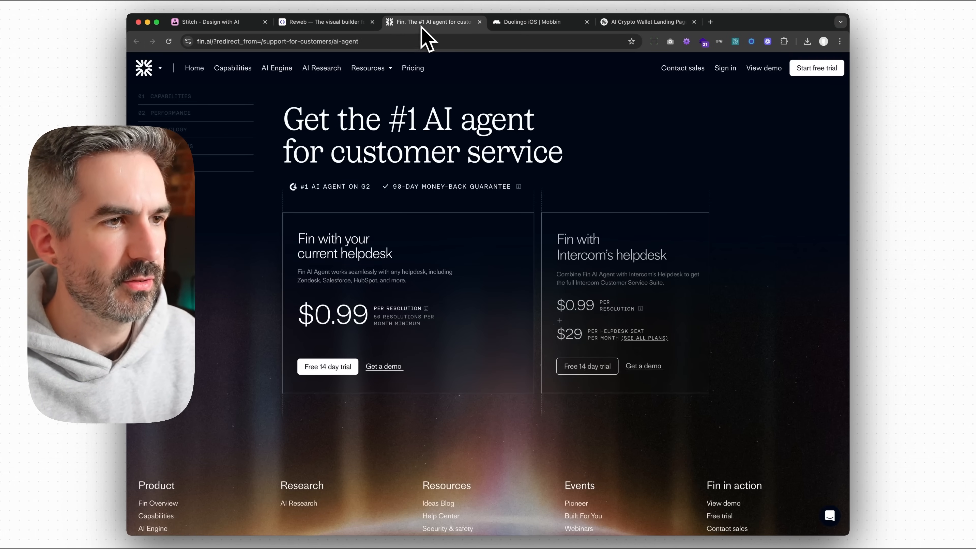
scroll(504, 163, "down", 15)
scroll(503, 164, "up", 15)
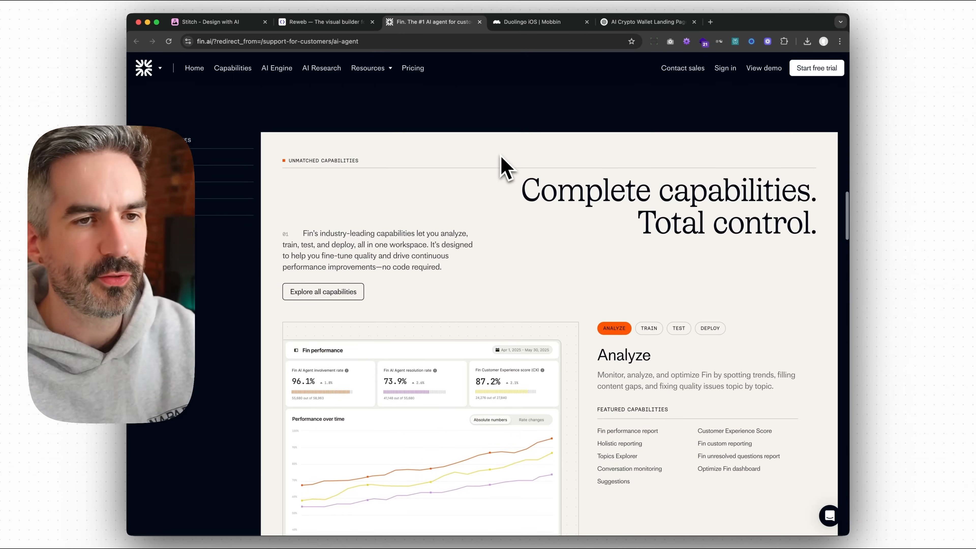
scroll(516, 171, "up", 10)
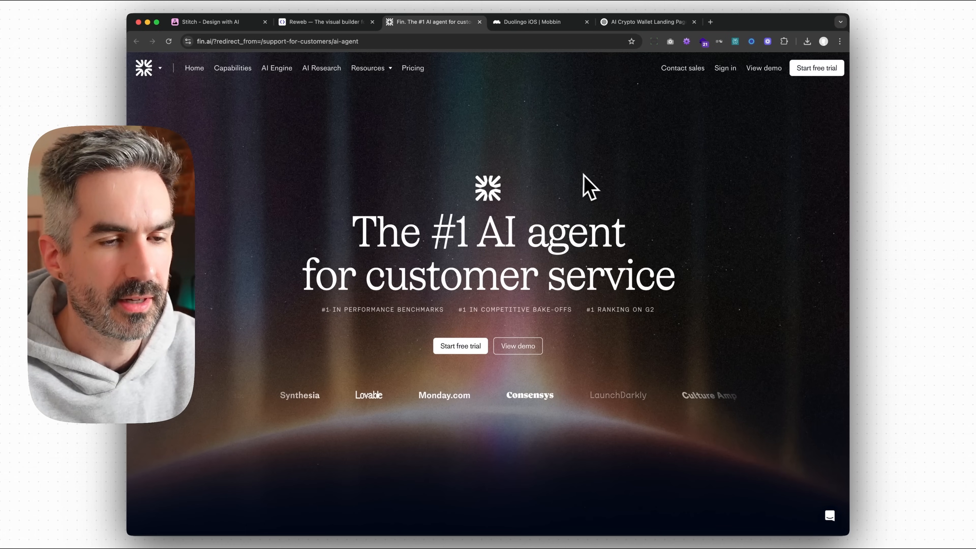
scroll(595, 173, "down", 2)
scroll(599, 182, "down", 5)
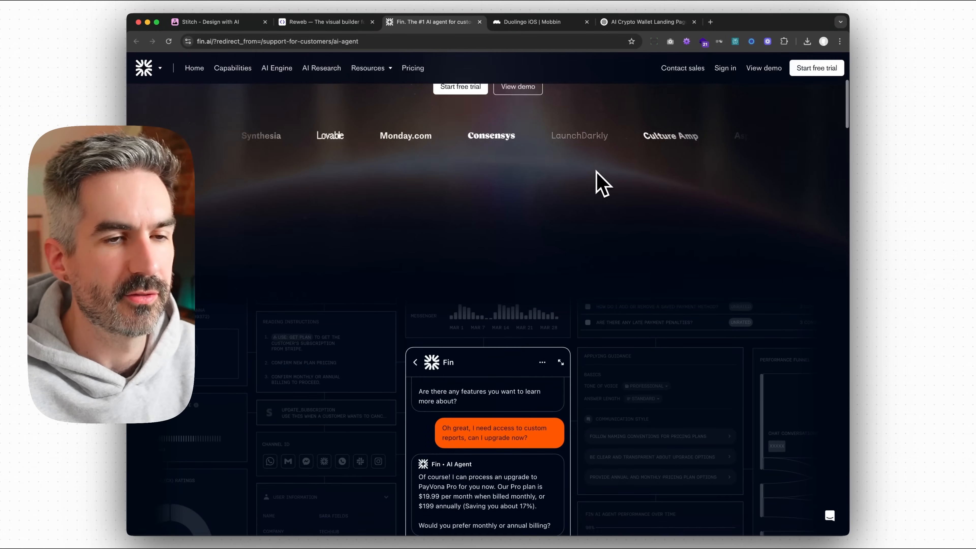
scroll(607, 184, "down", 7)
scroll(603, 174, "down", 2)
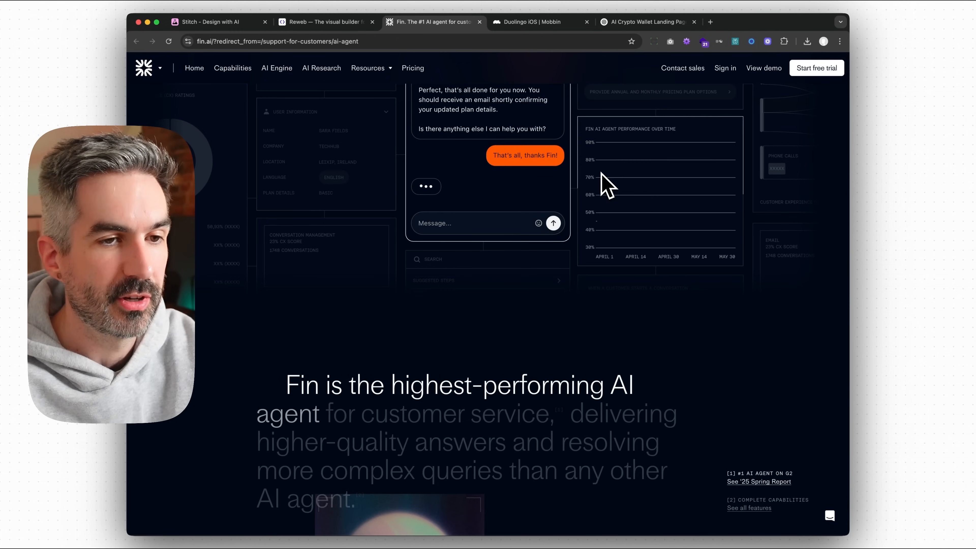
scroll(599, 183, "down", 6)
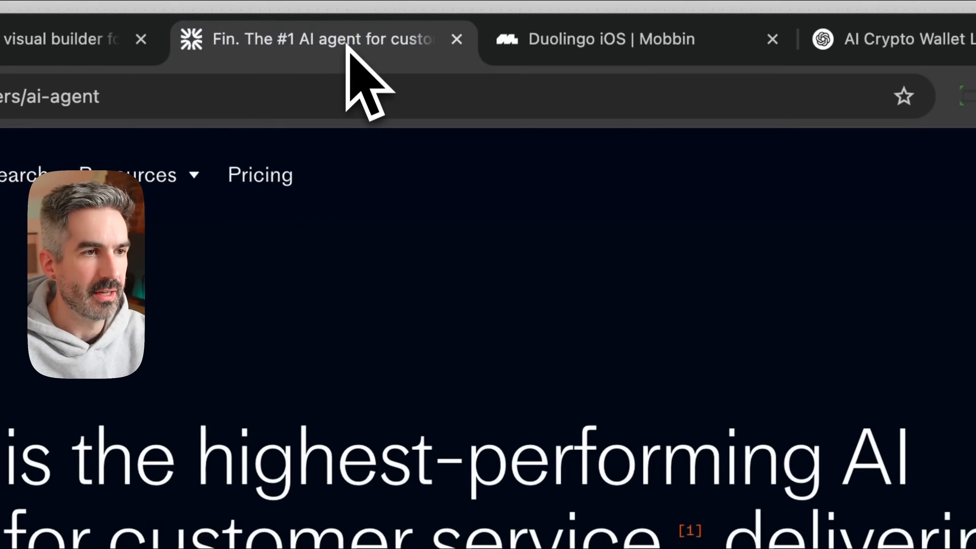
- Look through the Fin site's capabilities and performance sections, and return to its introductory text section with the planet imagery
scroll(570, 523, "down", 15)
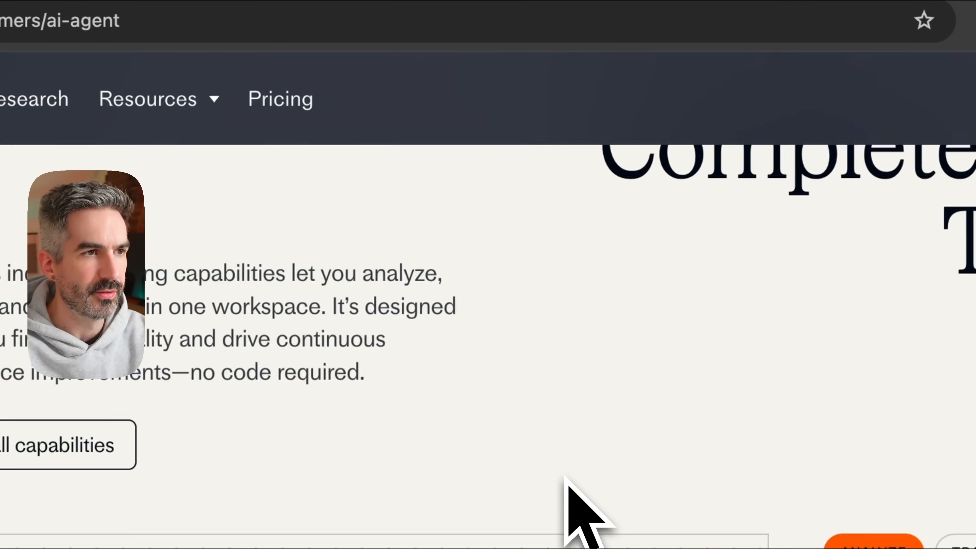
scroll(564, 476, "down", 10)
scroll(564, 476, "up", 20)
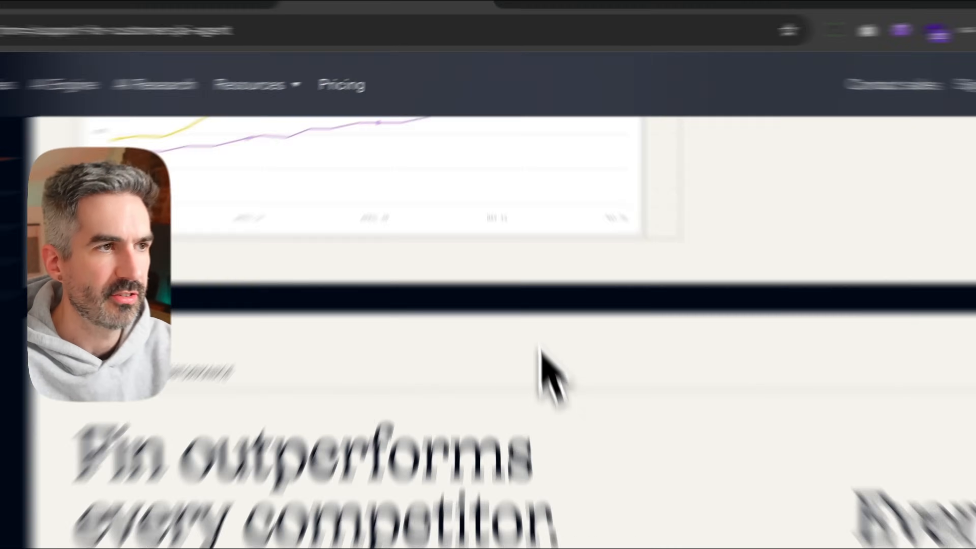
scroll(510, 207, "up", 5)
scroll(512, 211, "down", 8)
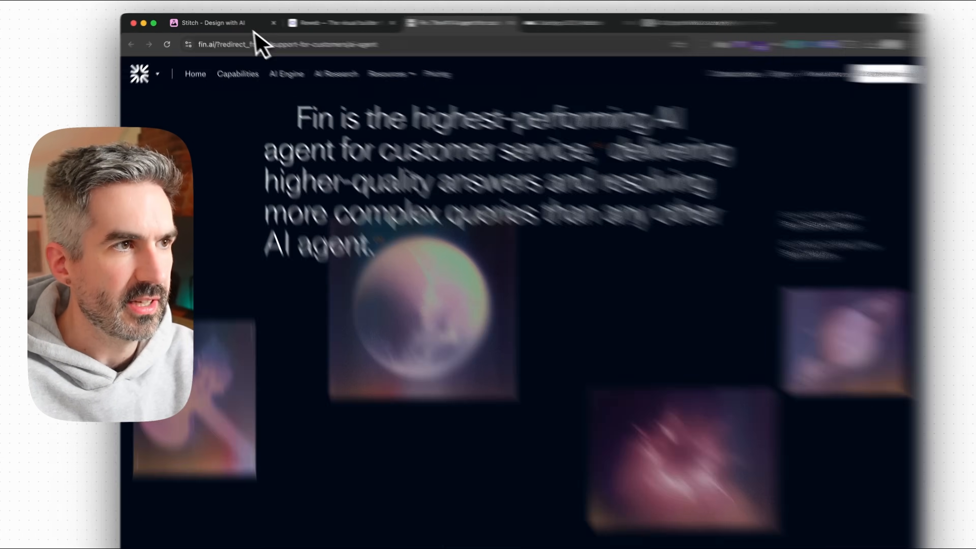
- Switch to Stitch and paste the prompt into the new web design's description alongside the attached reference image
left_click(221, 25)
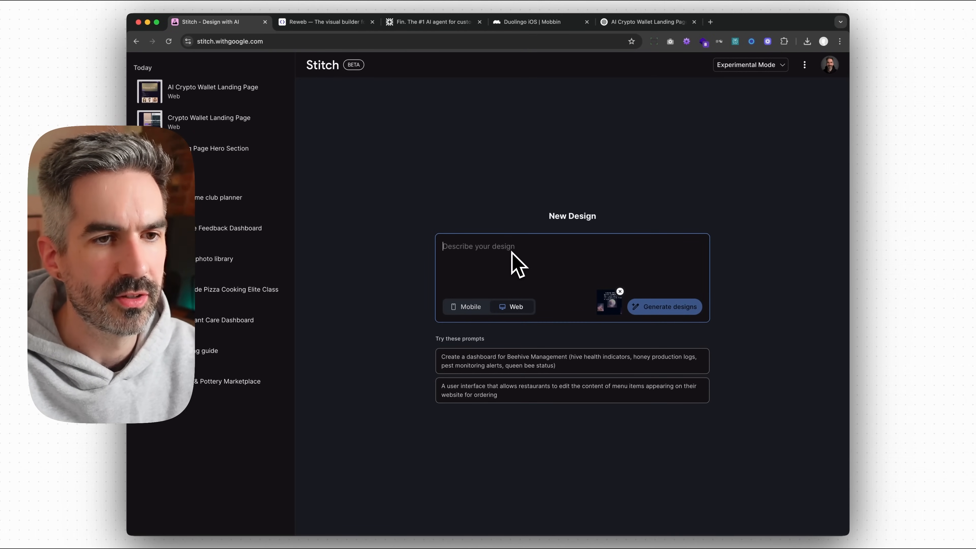
key("super+v")
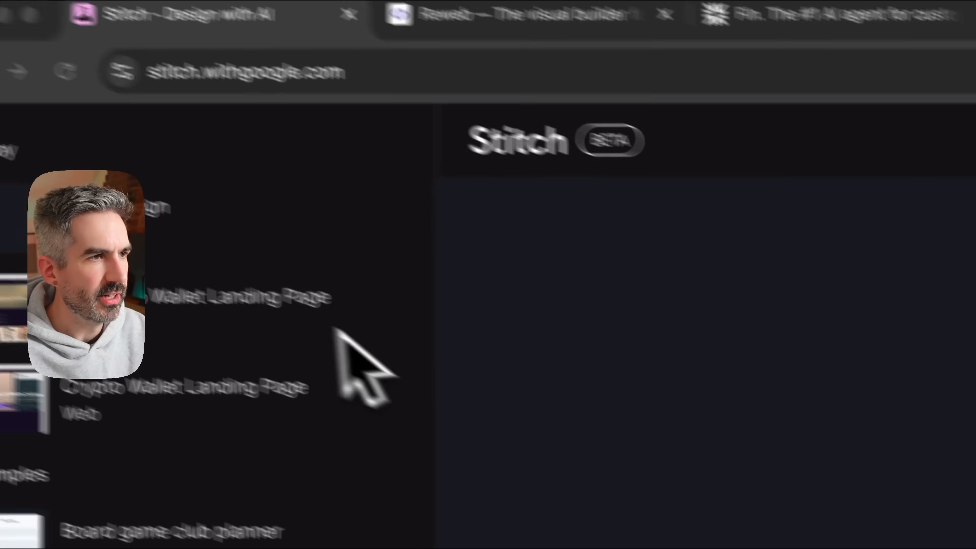
- Open the AI Crypto Wallet Landing Page project and review its enlarged preview down to the pricing and FAQ sections
left_click(207, 306)
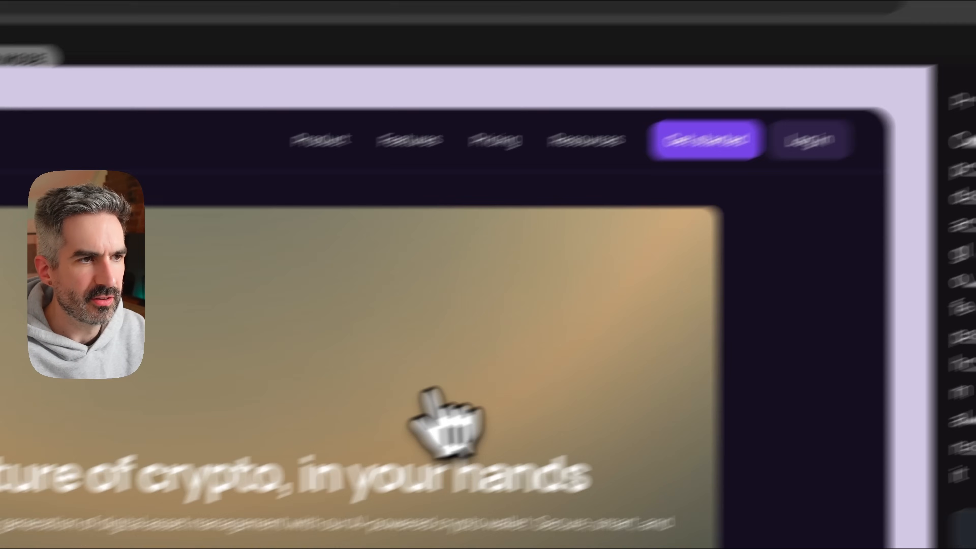
scroll(475, 388, "down", 10)
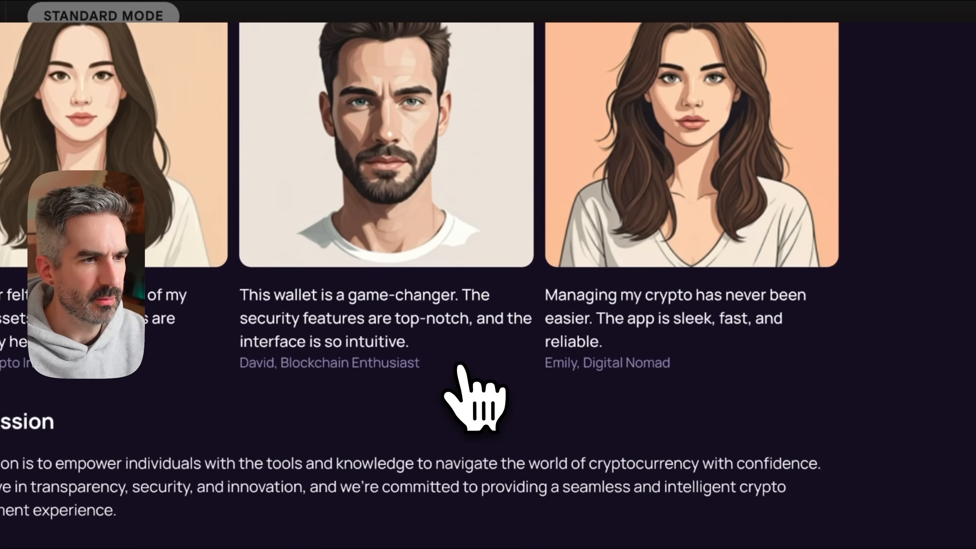
scroll(460, 366, "down", 4)
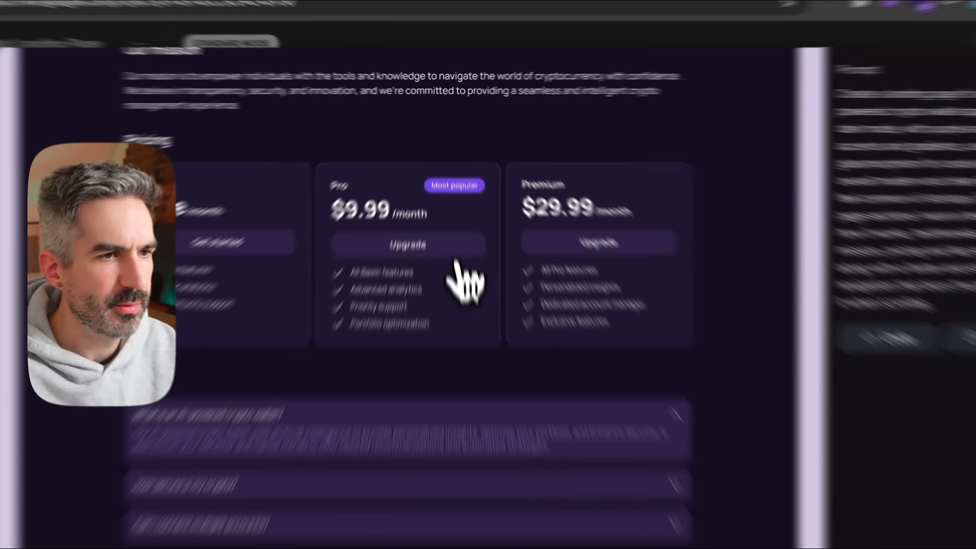
scroll(463, 401, "up", 12)
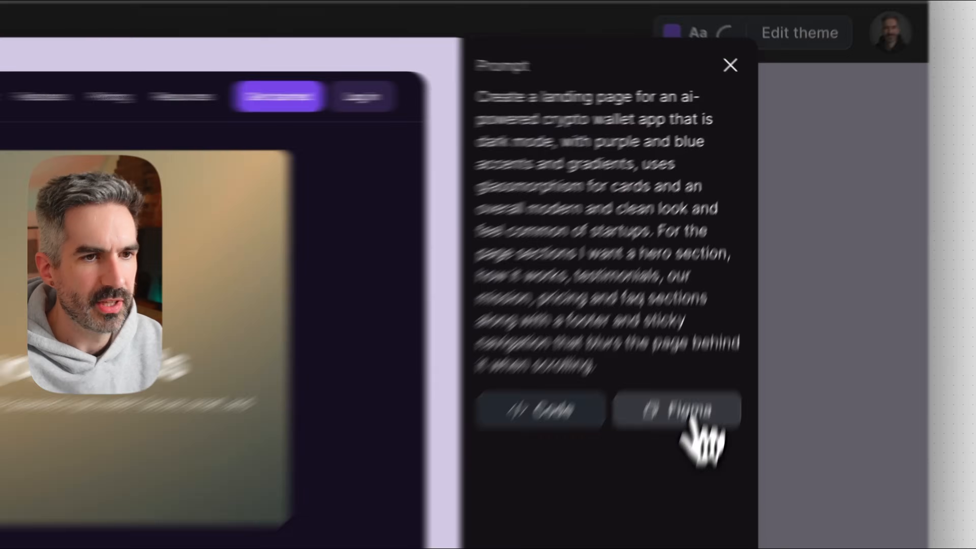
- Copy the landing page design for Figma, switch to Figma and paste it onto the empty canvas
left_click(742, 225)
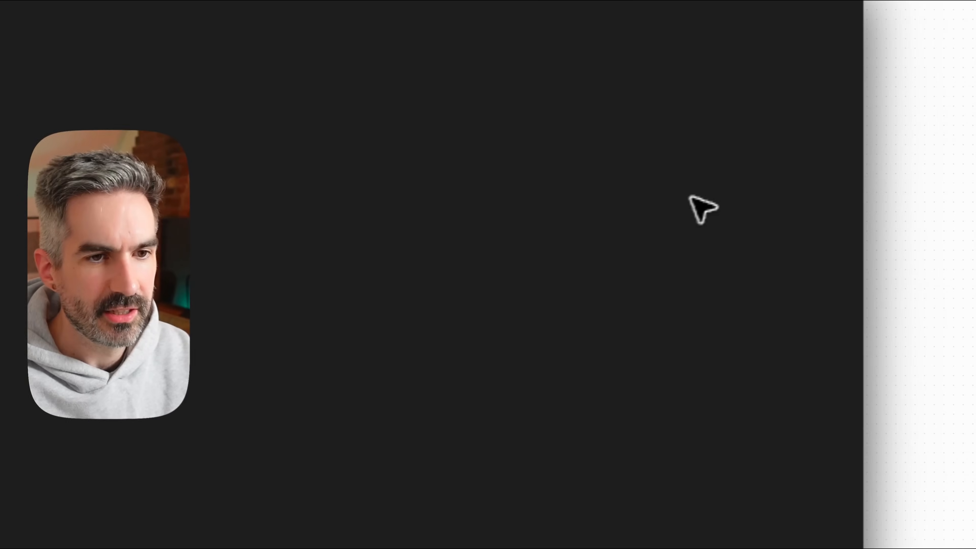
key("super+v")
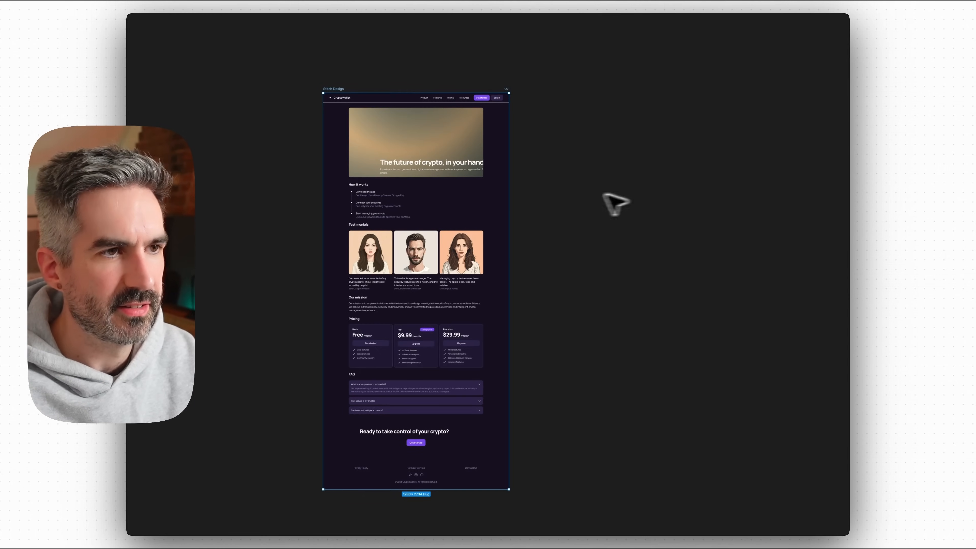
- Inspect the pasted design's header navigation, hero and testimonials, selecting the navigation group and the middle testimonial card to check their layers
left_click(574, 195)
scroll(331, 142, "up", 10)
left_click_drag(617, 122, 460, 247)
scroll(460, 226, "down", 2)
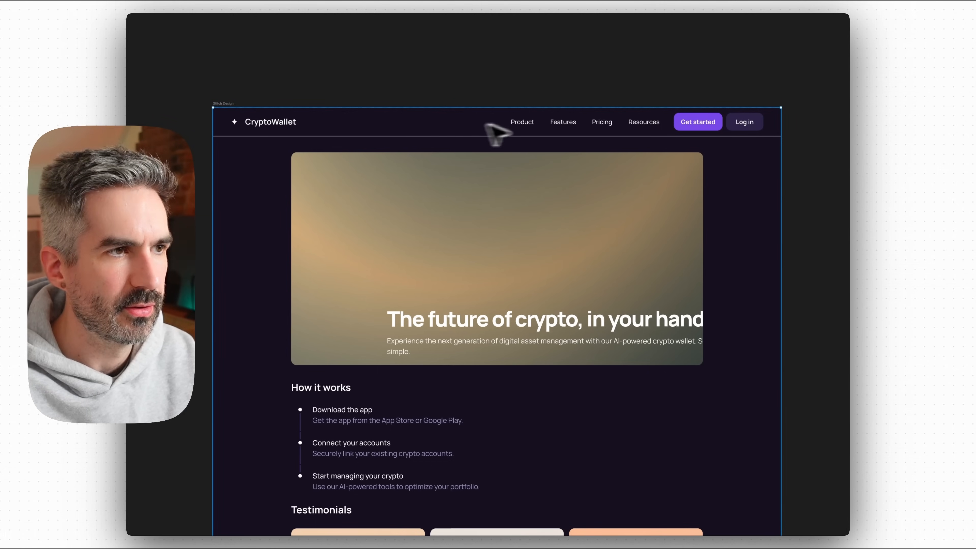
left_click(540, 126)
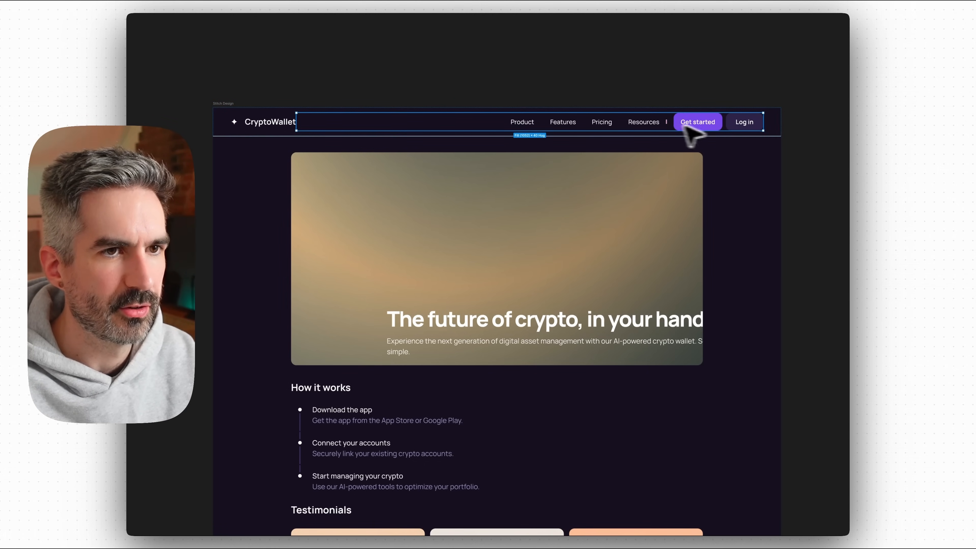
left_click(701, 141)
scroll(593, 224, "down", 5)
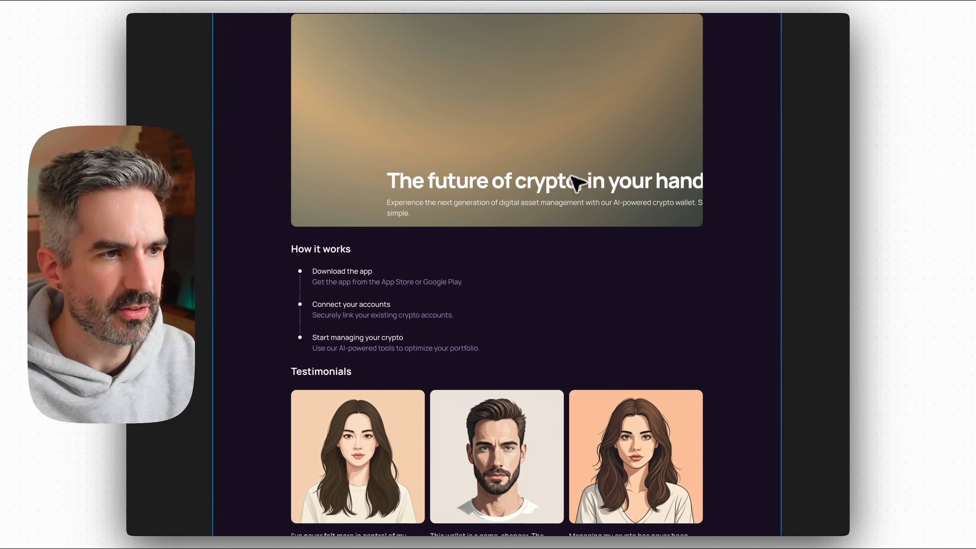
left_click(553, 202)
scroll(551, 201, "down", 10)
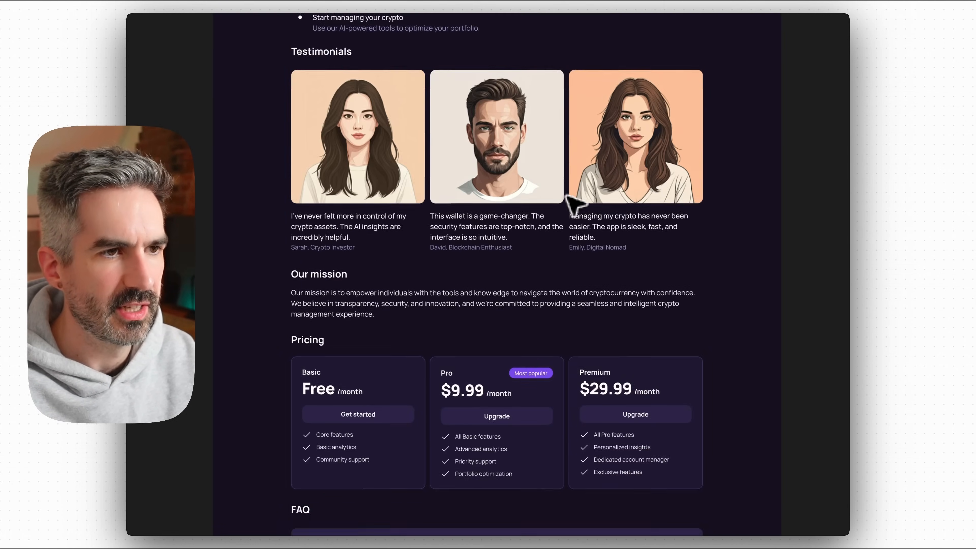
left_click(503, 147)
scroll(502, 150, "down", 1)
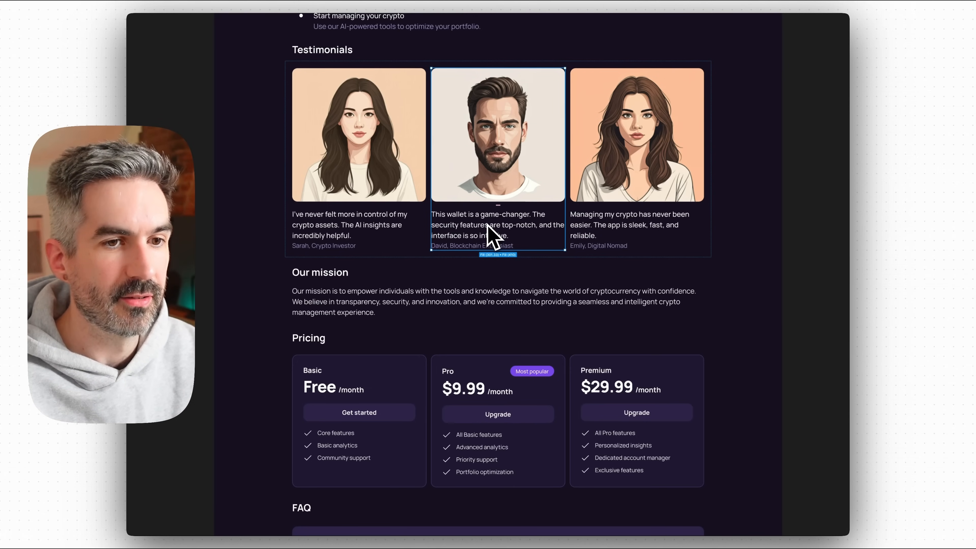
- Review the rest of the pasted landing page down to the FAQ and closing call to action, and return to the hero section
scroll(493, 232, "down", 5)
scroll(493, 233, "down", 5)
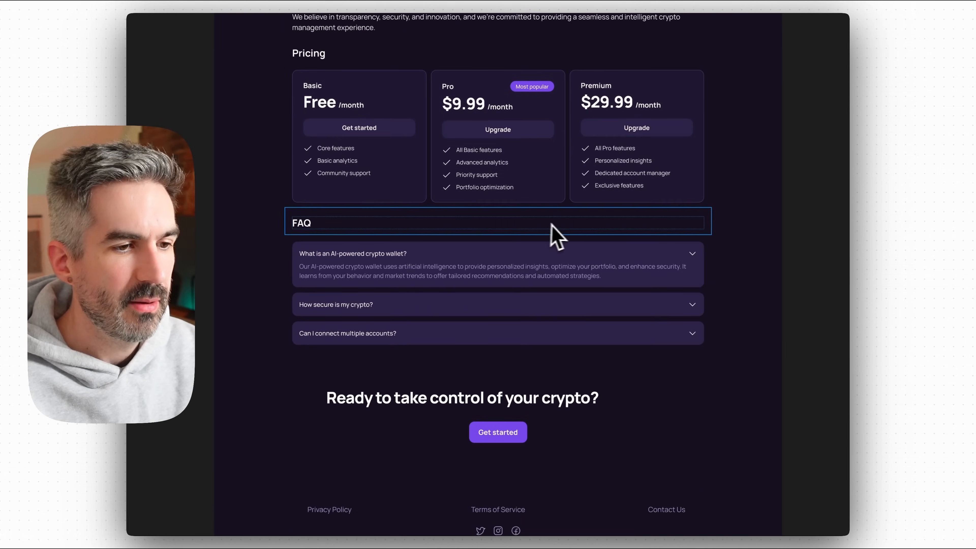
scroll(567, 237, "up", 7)
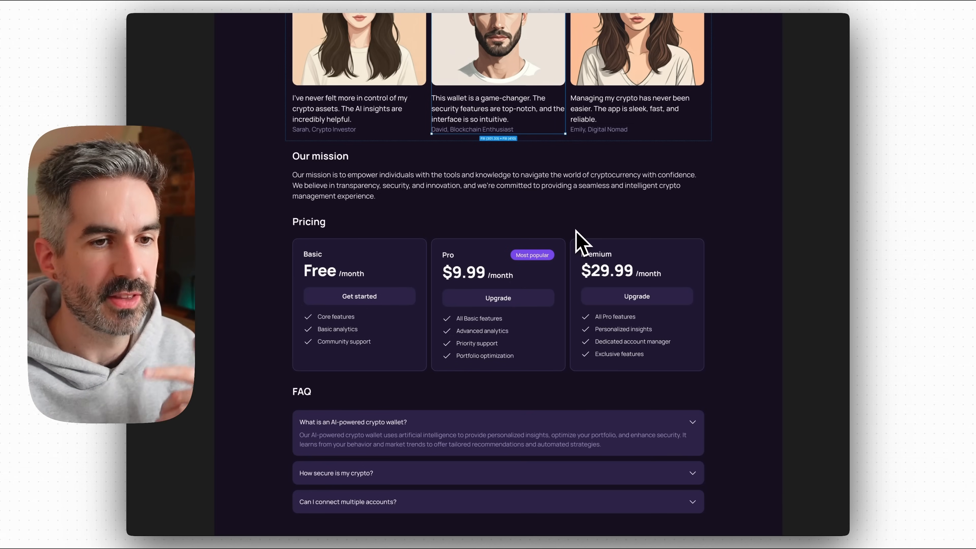
scroll(575, 231, "up", 7)
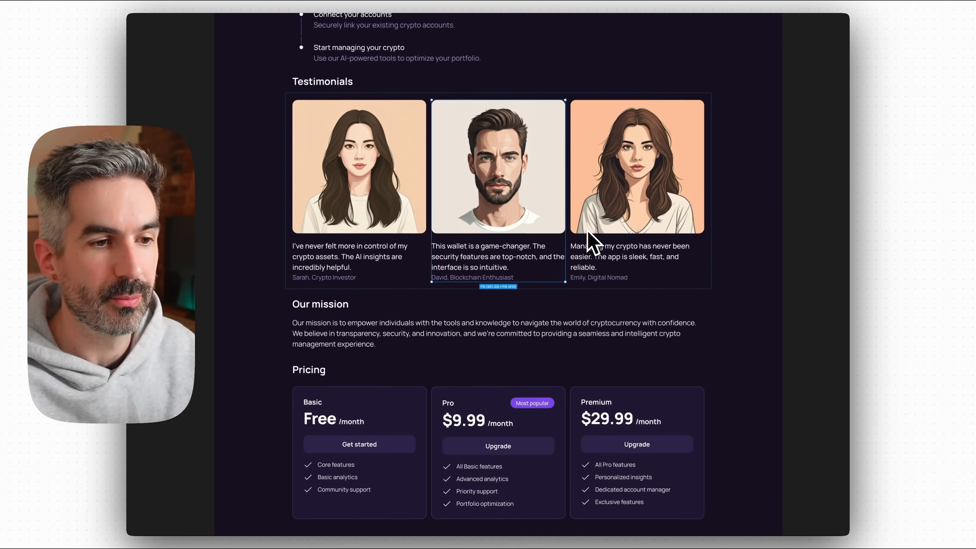
scroll(594, 242, "up", 10)
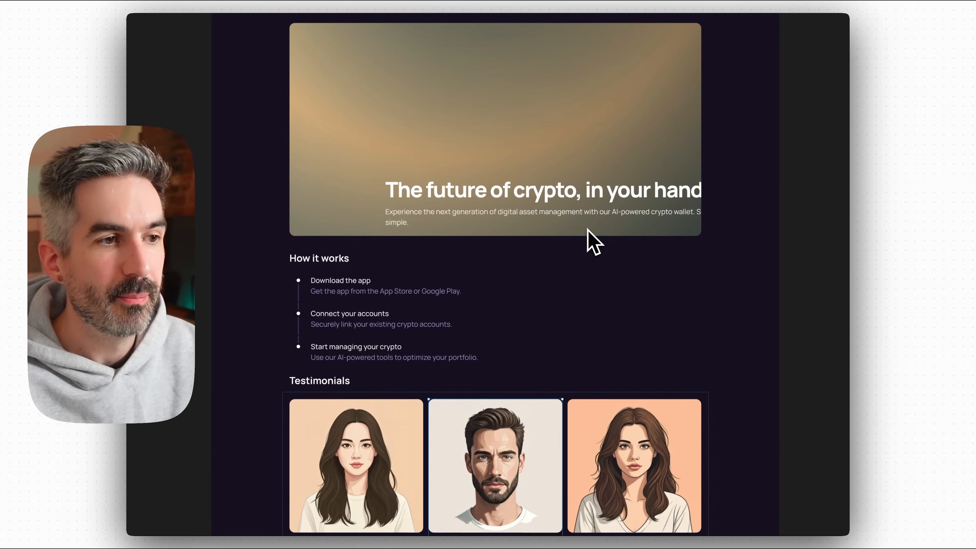
scroll(587, 229, "up", 1)
scroll(580, 240, "right", 3)
scroll(579, 240, "up", 2)
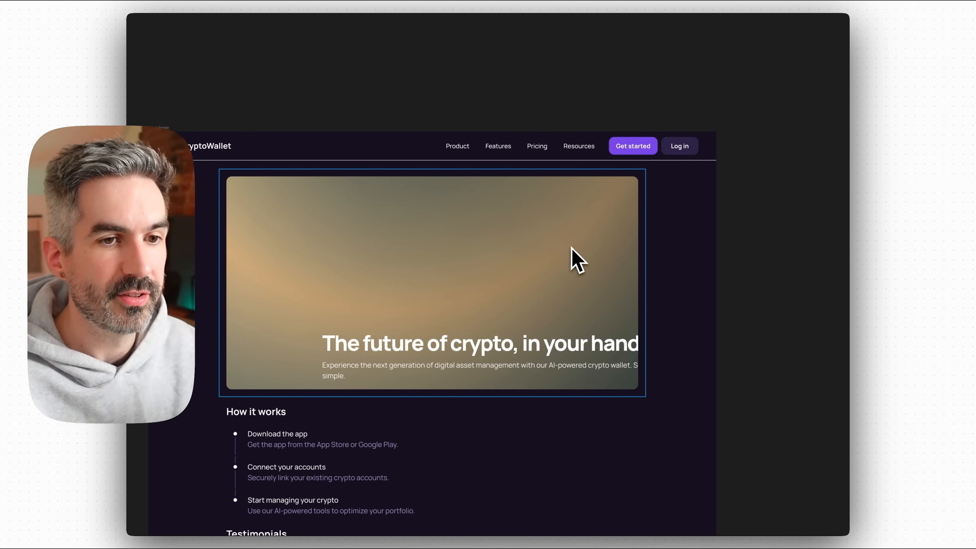
scroll(575, 248, "left", 3)
scroll(575, 248, "down", 1)
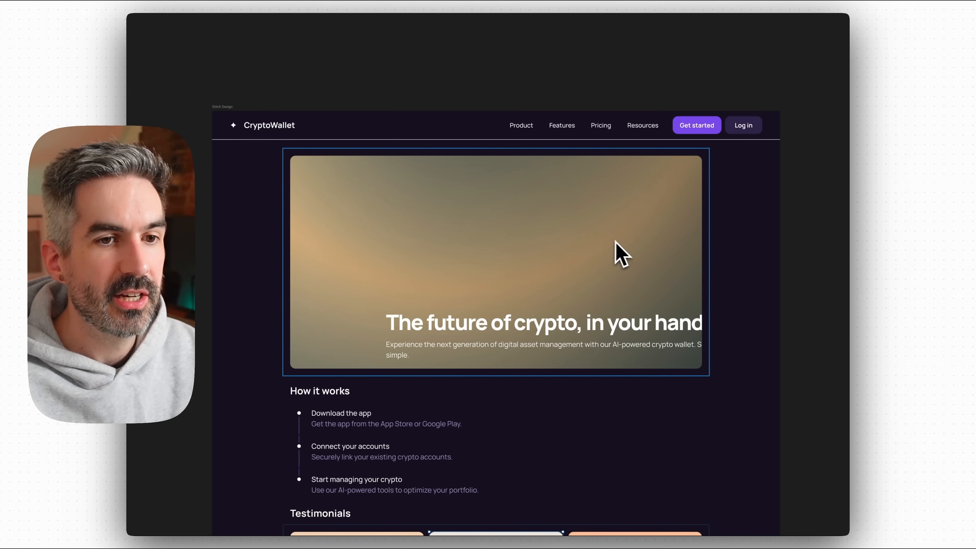
scroll(619, 243, "down", 3)
scroll(630, 239, "down", 2)
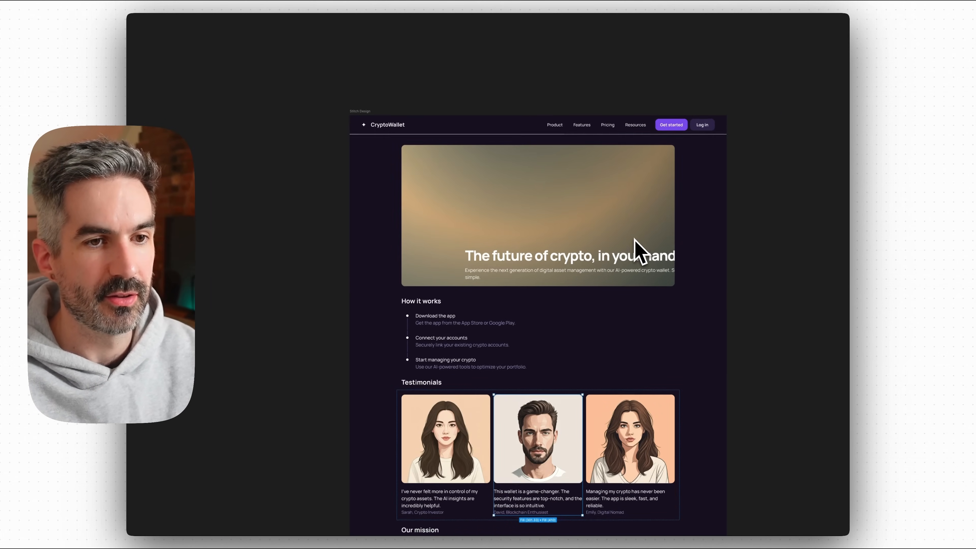
scroll(635, 240, "down", 2)
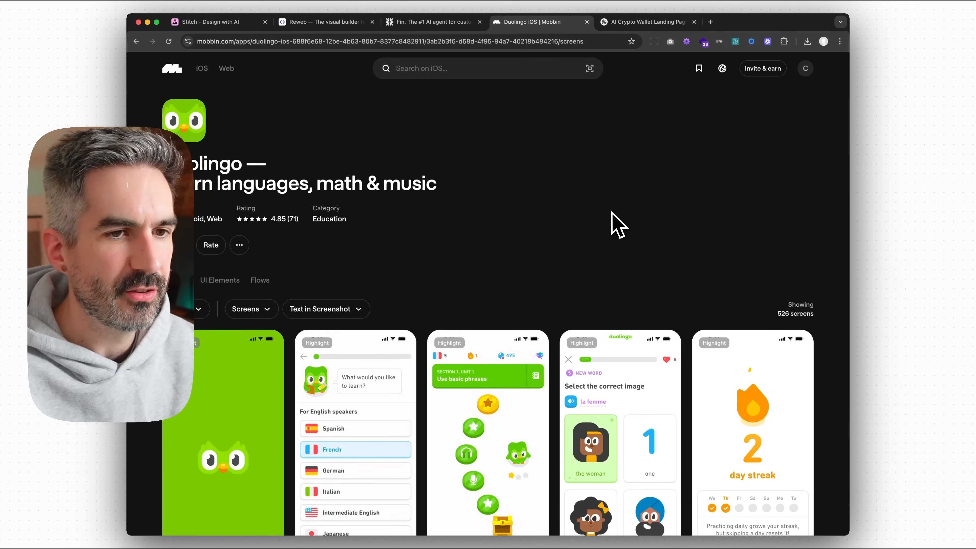
- Switch to Mobbin's Duolingo iOS page and browse its app screens from the highlights through onboarding to the lesson path screens
scroll(626, 219, "down", 6)
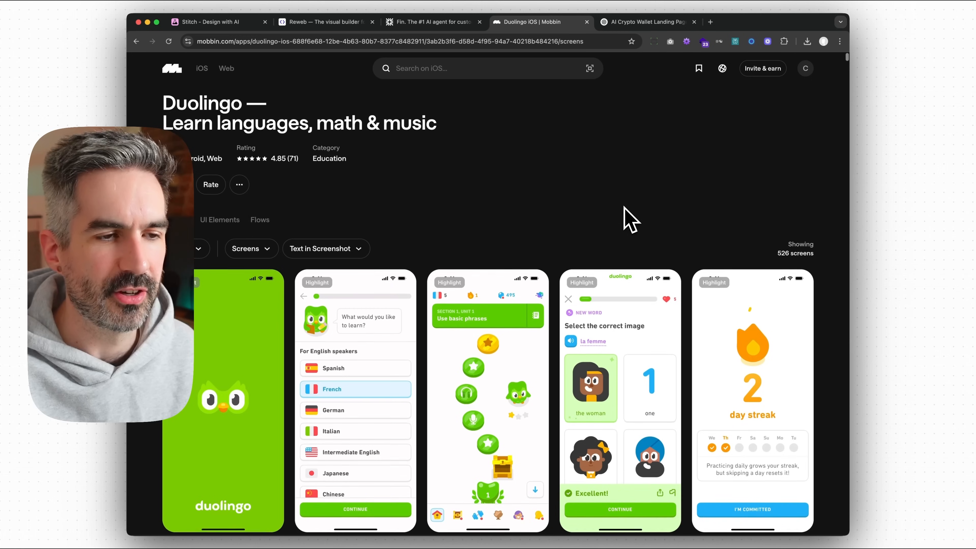
scroll(630, 236, "down", 1)
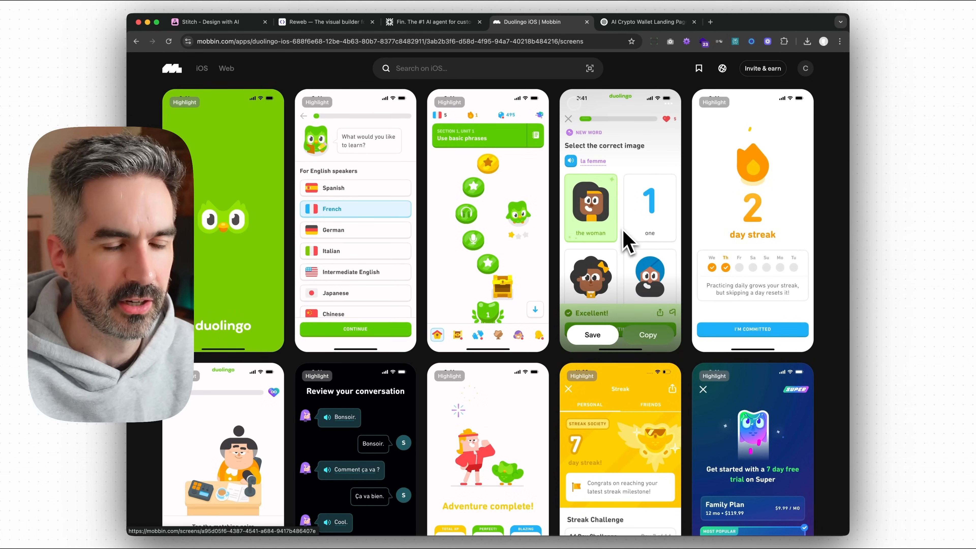
scroll(508, 235, "up", 6)
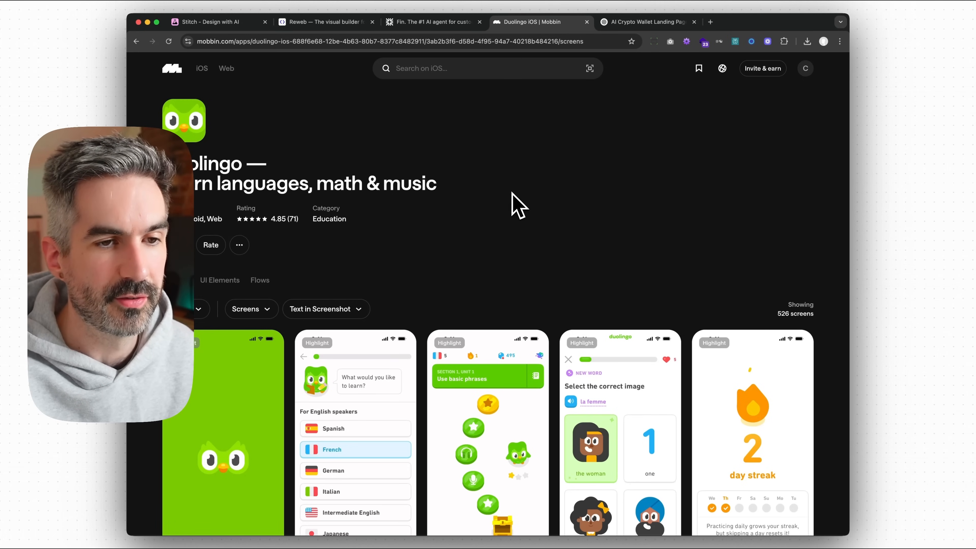
scroll(516, 202, "down", 5)
mouse_move(508, 257)
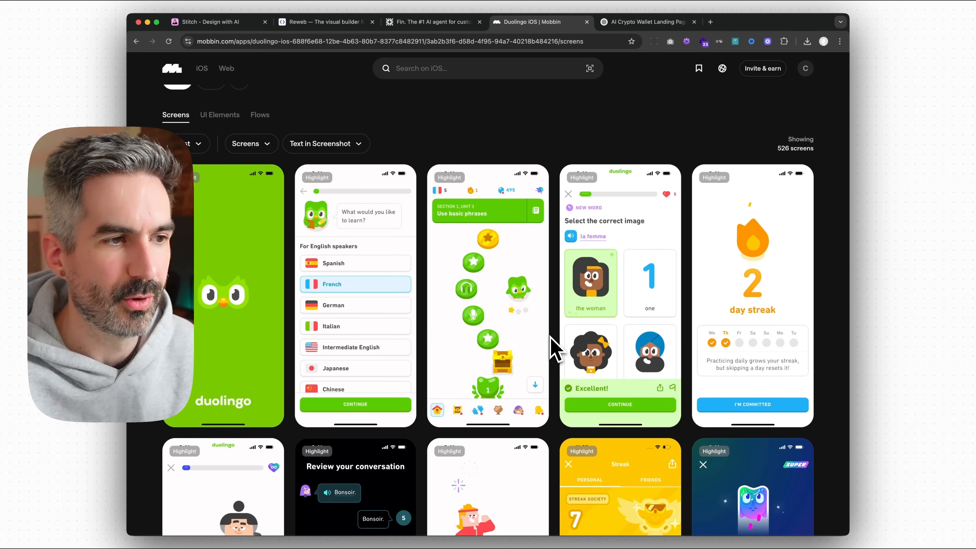
scroll(554, 352, "down", 8)
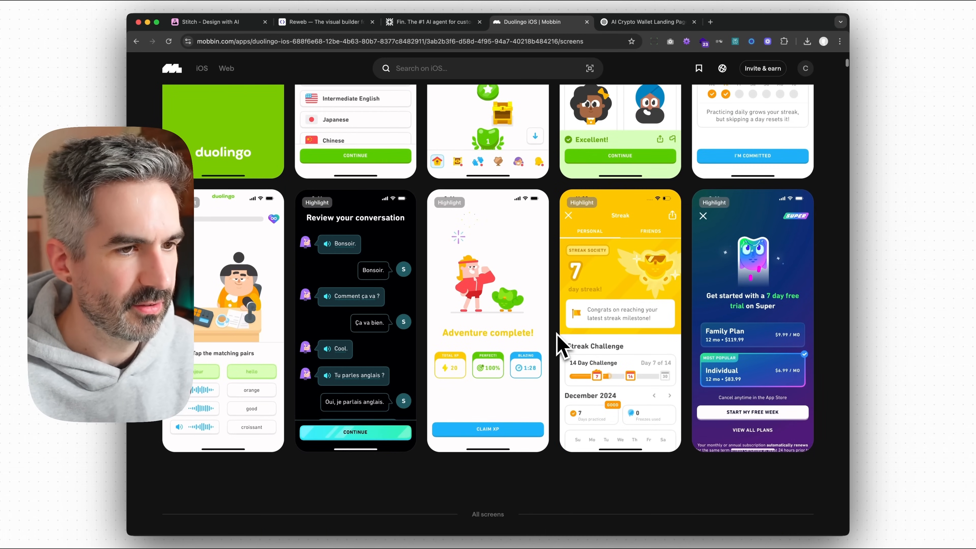
scroll(559, 345, "down", 17)
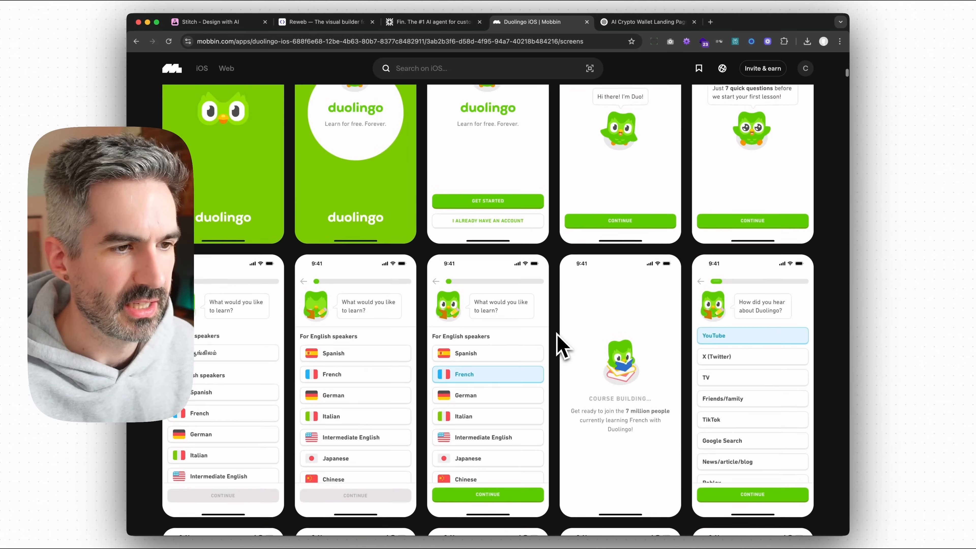
scroll(560, 346, "down", 20)
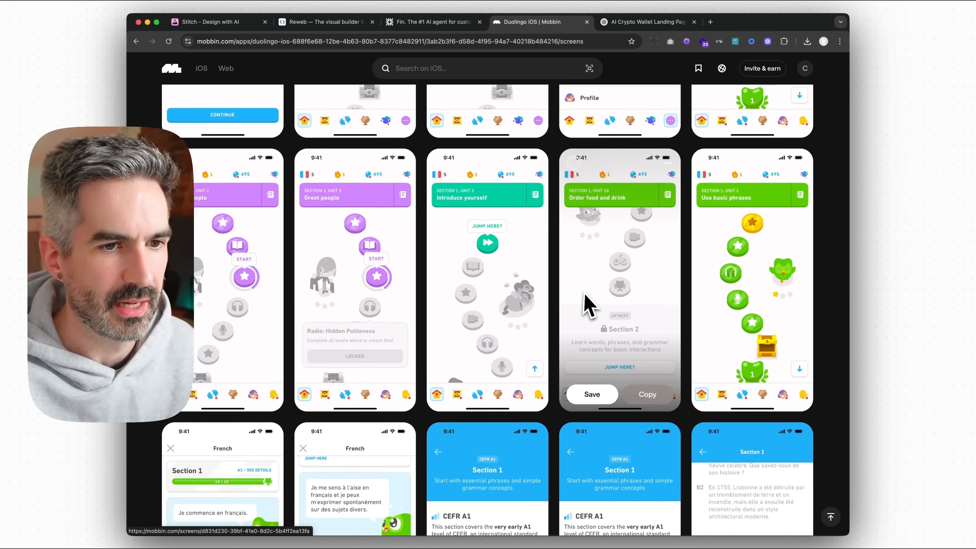
scroll(587, 310, "down", 1)
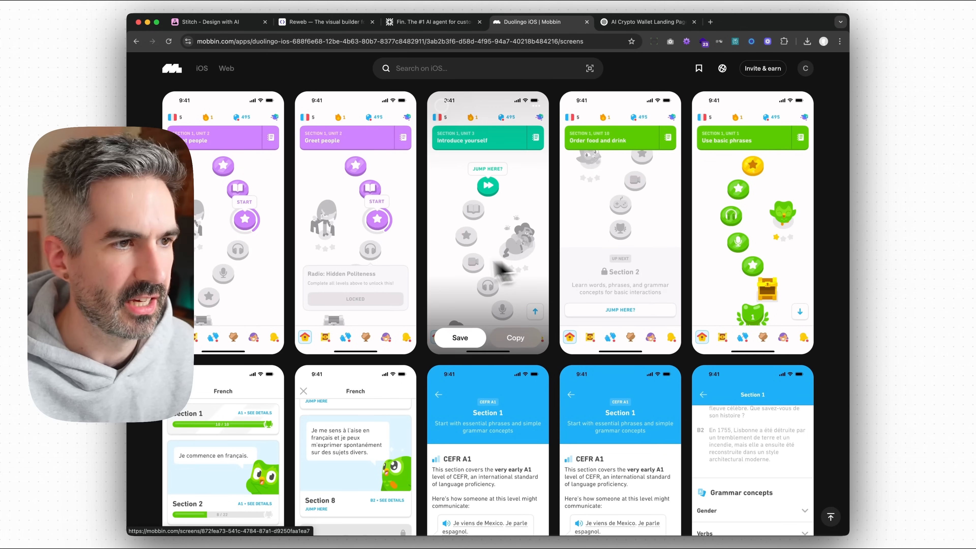
scroll(465, 265, "down", 4)
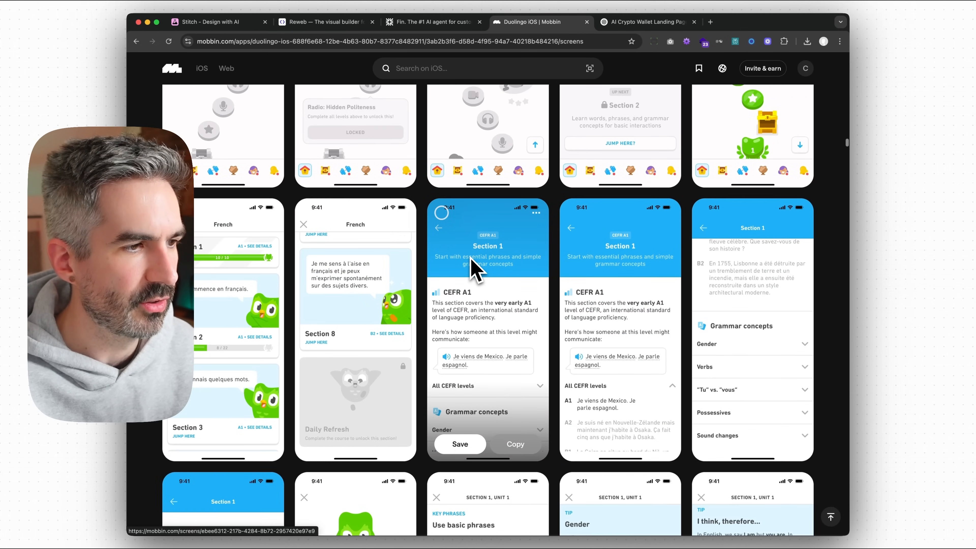
scroll(472, 261, "up", 5)
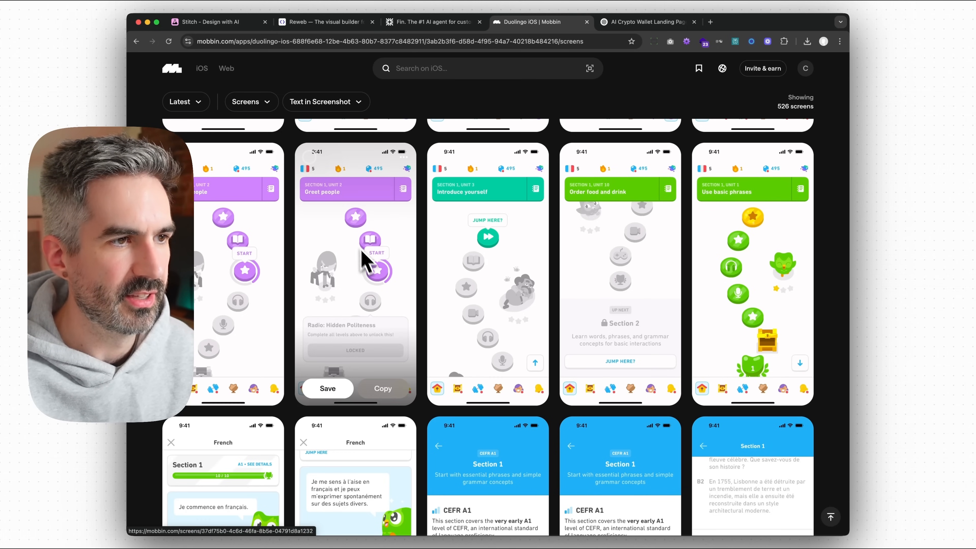
- Copy the Duolingo "Greet people" lesson path screen with the locked "Radio: Hidden Politeness" card
left_click(382, 389)
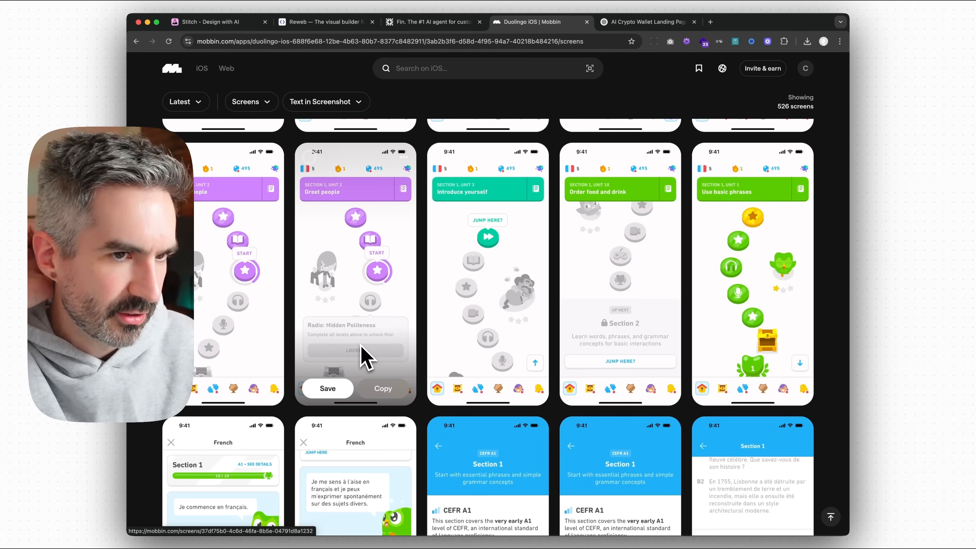
scroll(605, 275, "down", 2)
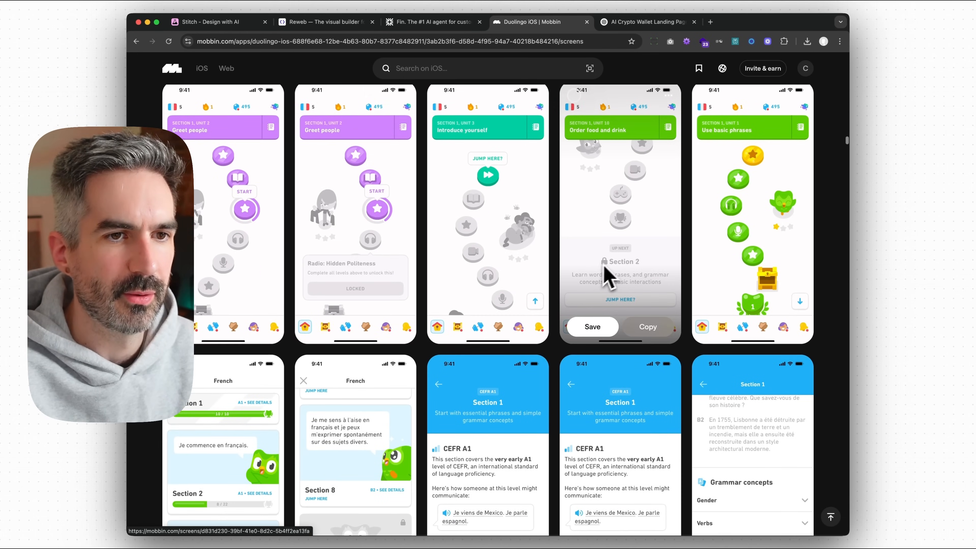
scroll(638, 257, "down", 2)
scroll(642, 257, "up", 5)
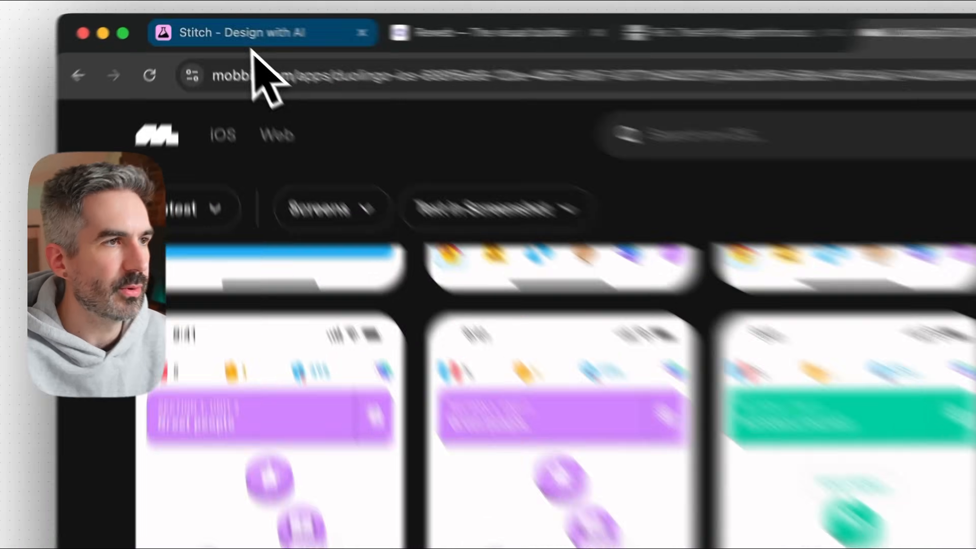
- Switch to Stitch, open the second AI tools directory website project in the list, and enlarge its attached reference image
left_click(252, 50)
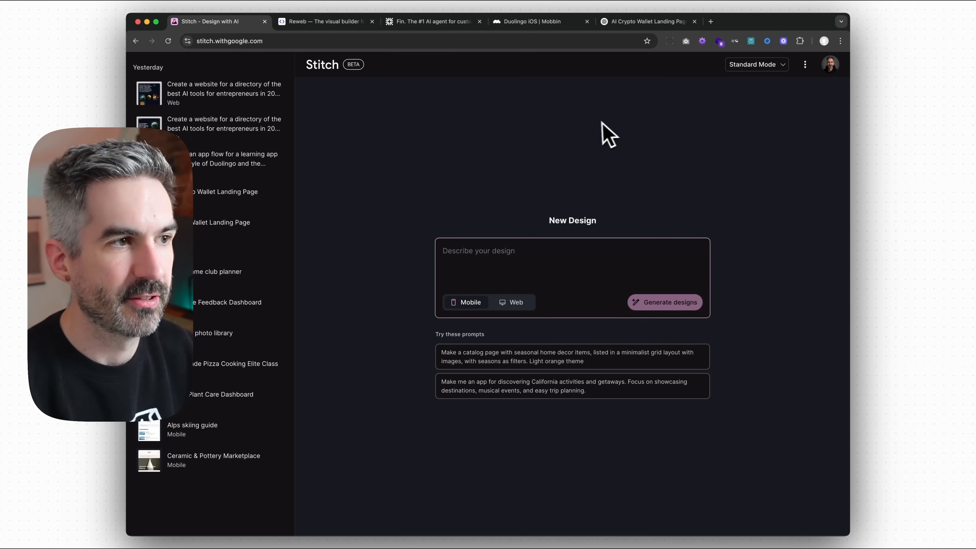
left_click(202, 122)
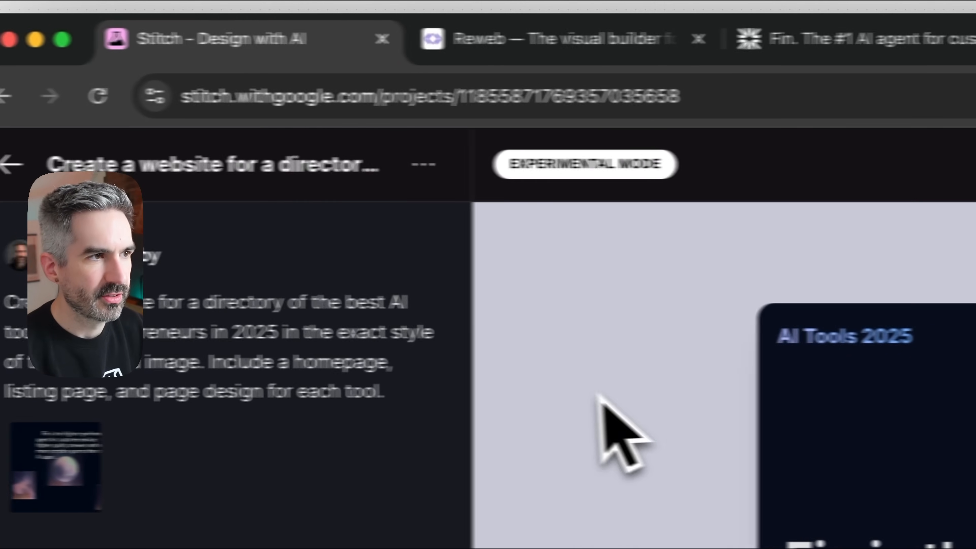
left_click(77, 472)
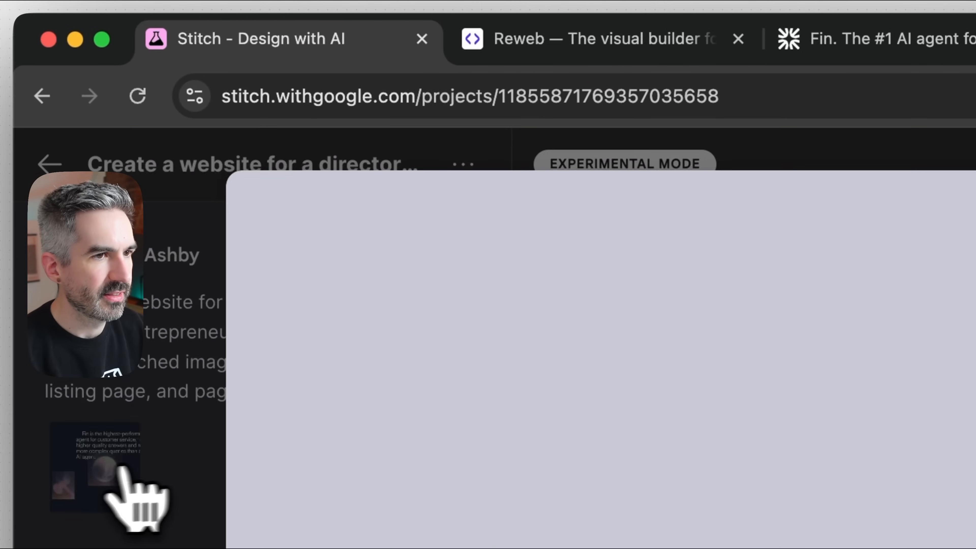
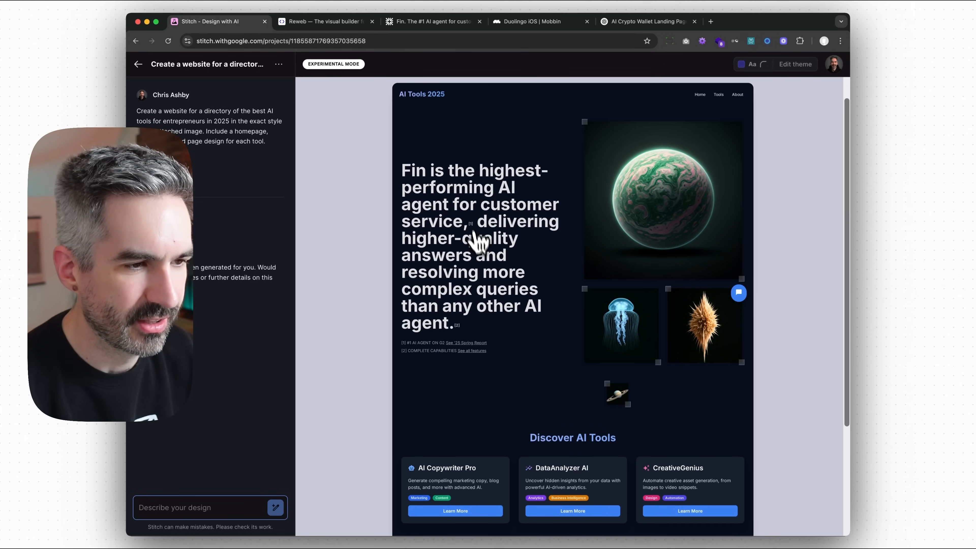
- Review the generated AI Tools 2025 homepage from the hero text and imagery to the Discover AI Tools and About sections
scroll(551, 255, "down", 5)
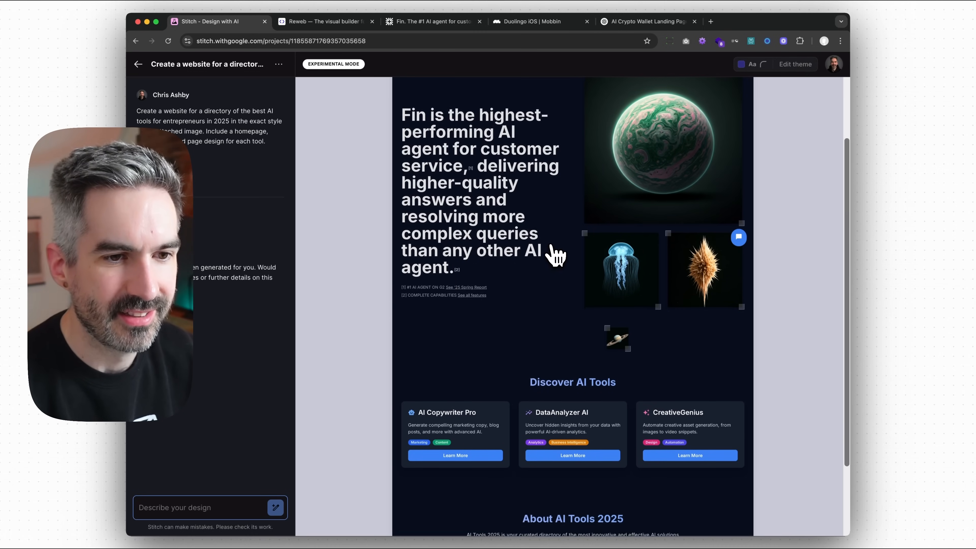
scroll(580, 253, "up", 6)
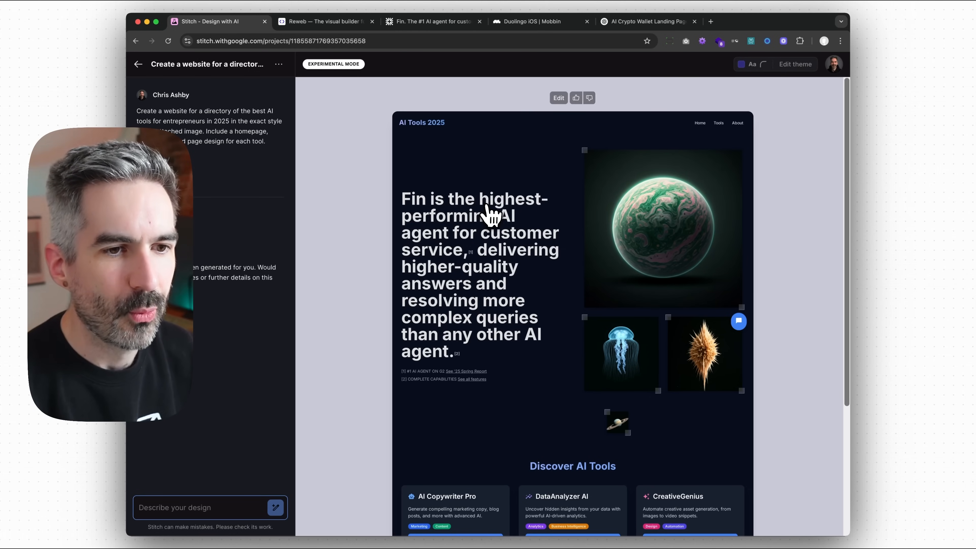
scroll(566, 212, "down", 7)
scroll(567, 210, "down", 2)
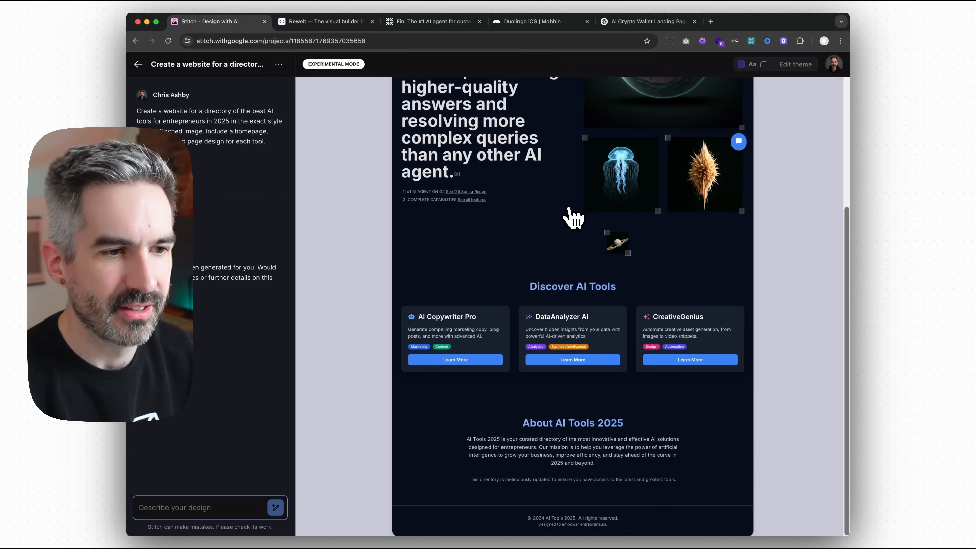
scroll(592, 256, "up", 3)
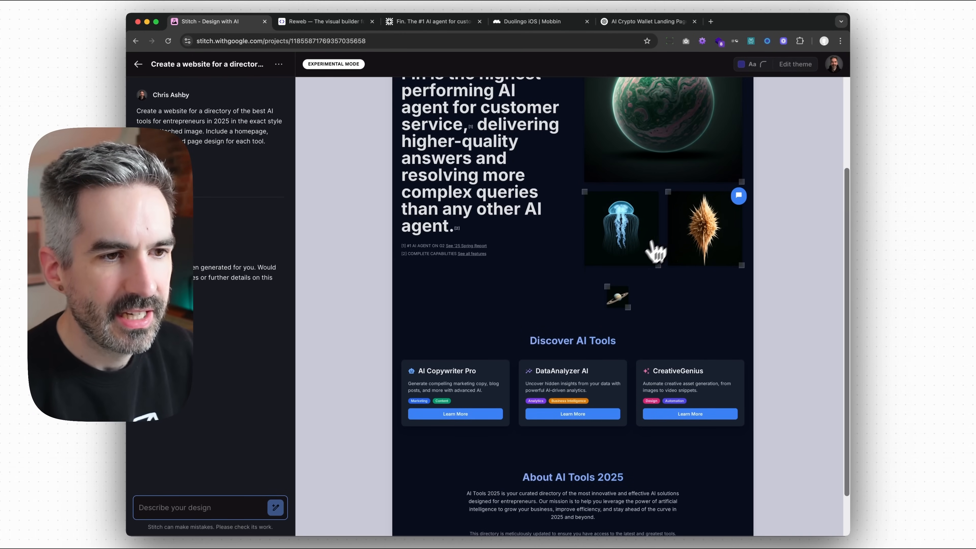
scroll(649, 258, "down", 2)
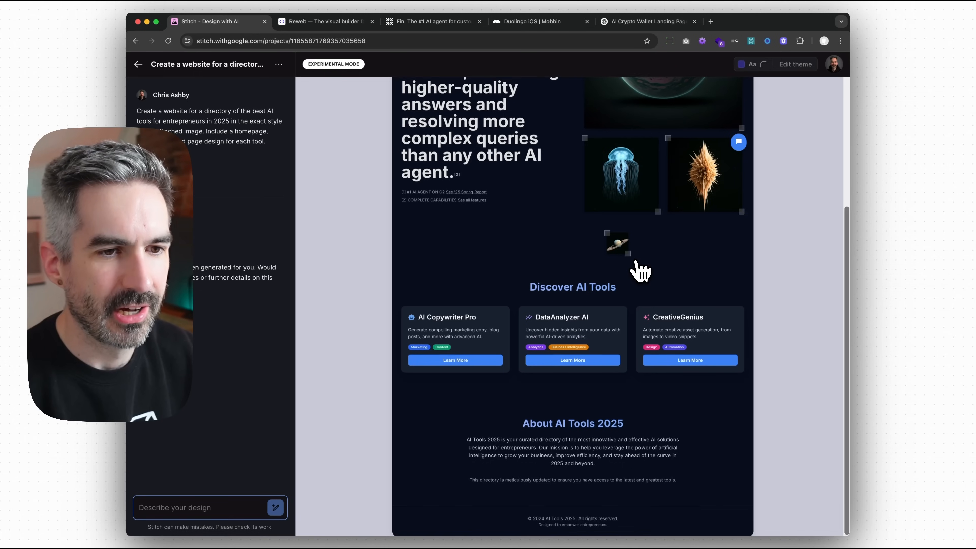
- Examine the AI Tools 2025 homepage from the header logo and hero to the Discover AI Tools cards for styling issues
scroll(637, 270, "up", 6)
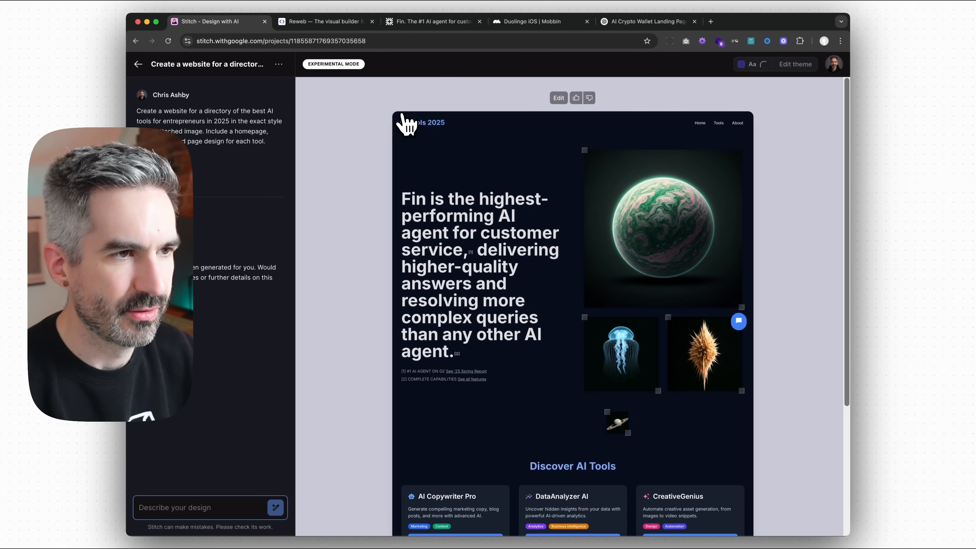
scroll(553, 171, "down", 6)
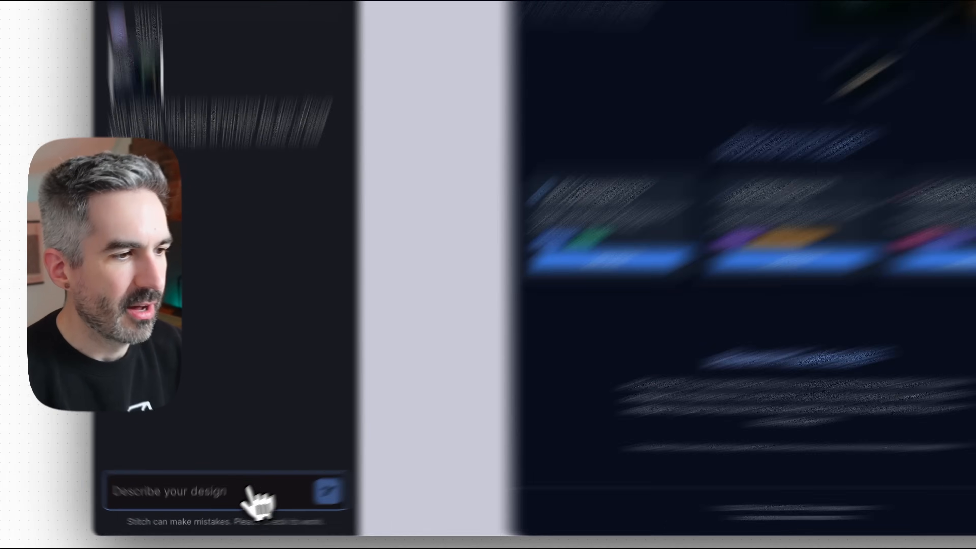
left_click(219, 508)
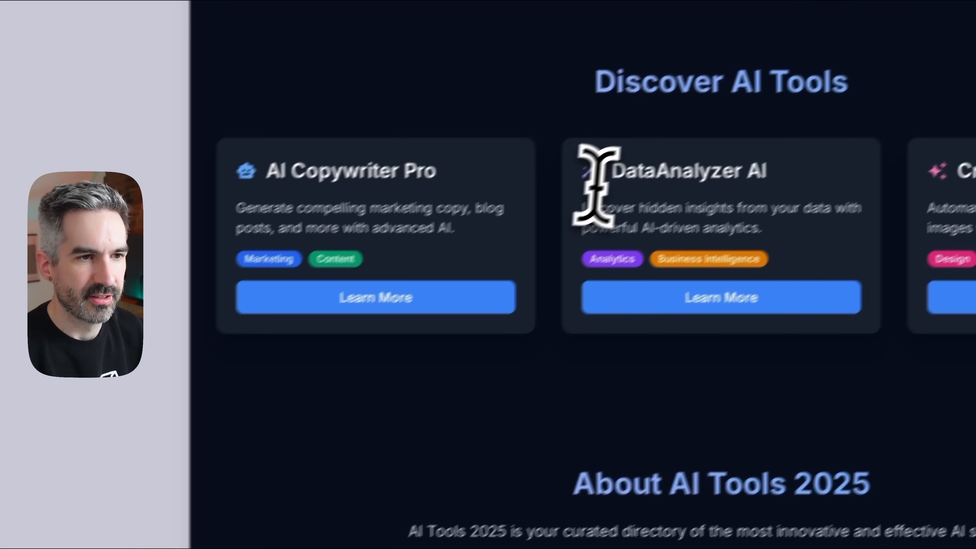
scroll(580, 214, "up", 6)
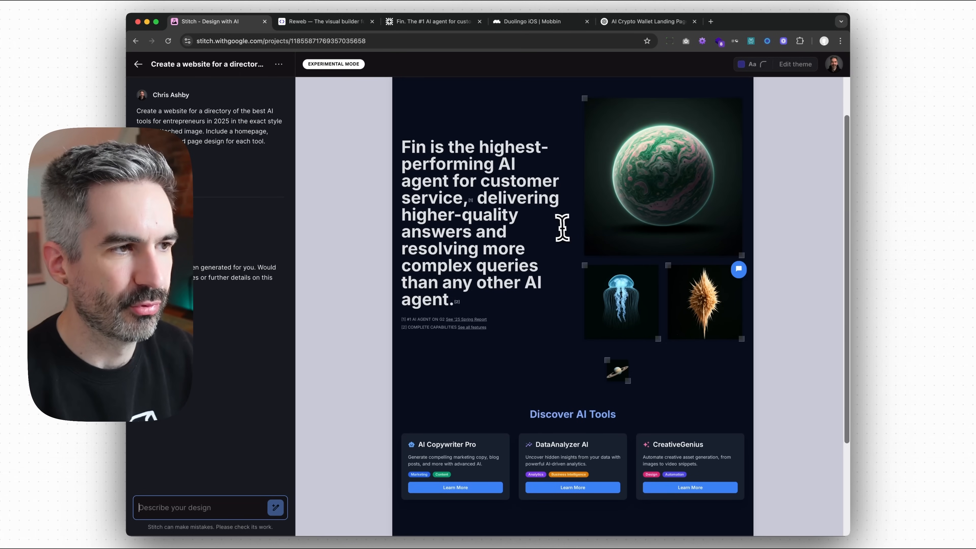
scroll(538, 256, "up", 2)
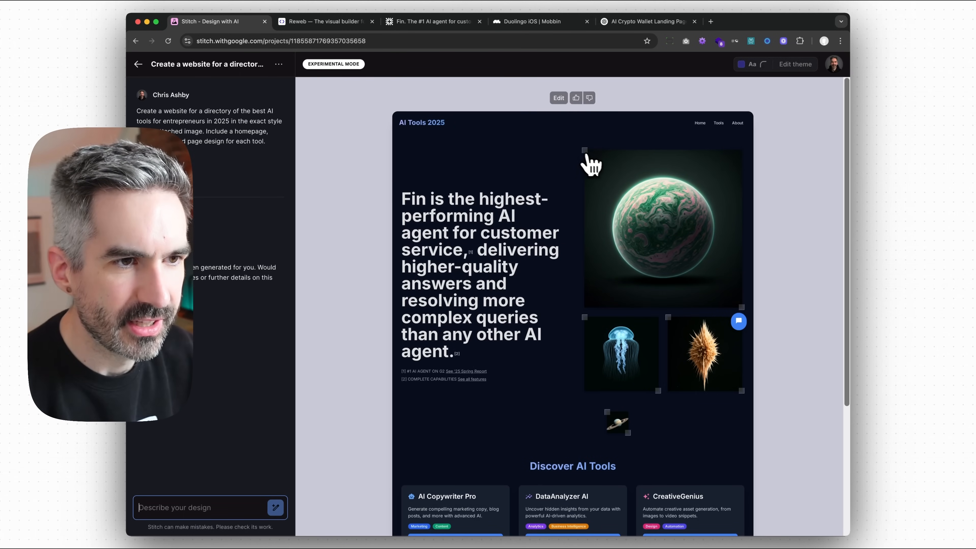
- Open the enlarged preview of the AI Tools 2025 homepage, examine it from the hero to the footer, and close it
left_click(587, 155)
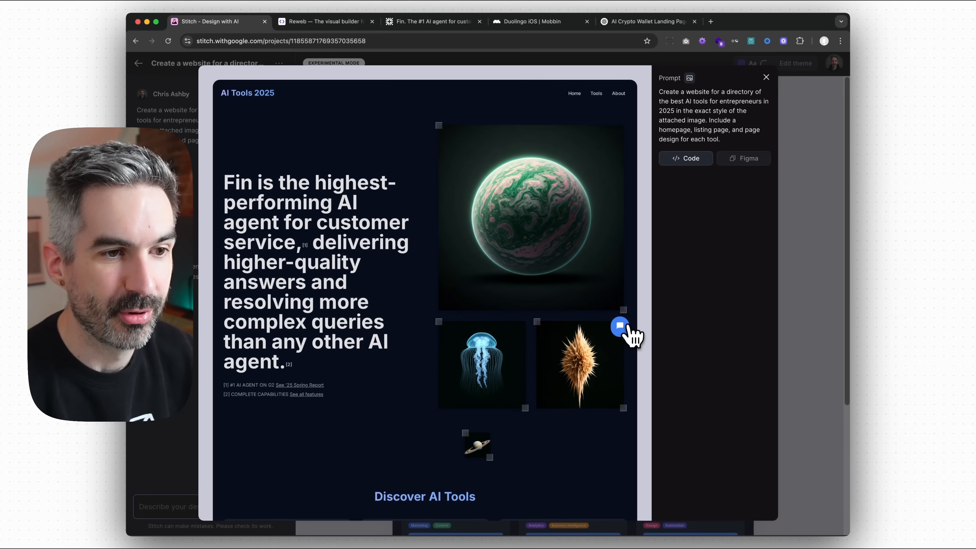
scroll(617, 341, "down", 5)
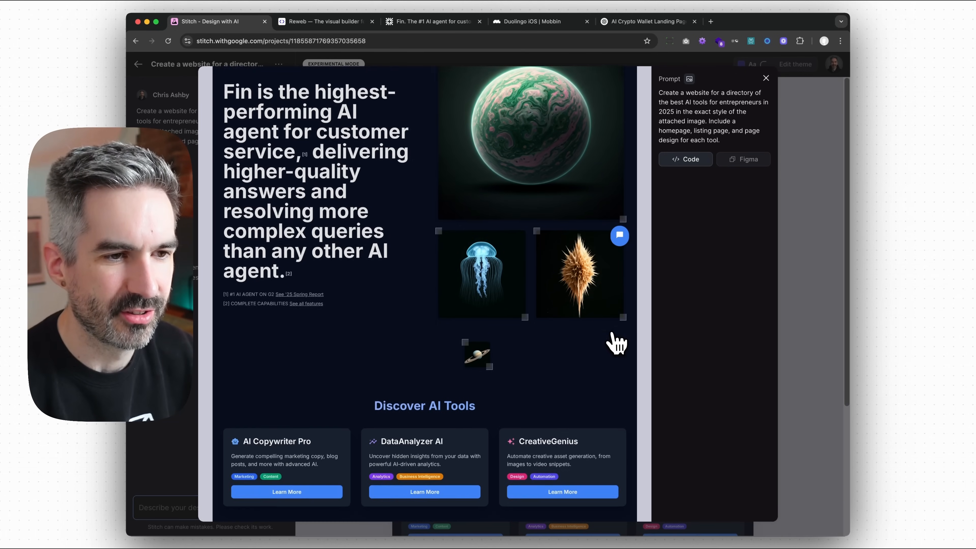
scroll(617, 340, "up", 2)
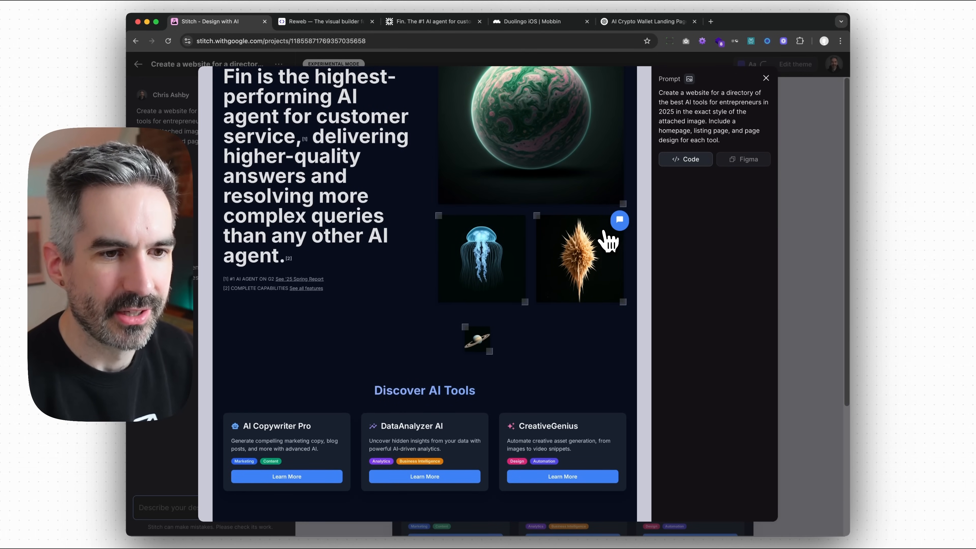
scroll(595, 235, "down", 4)
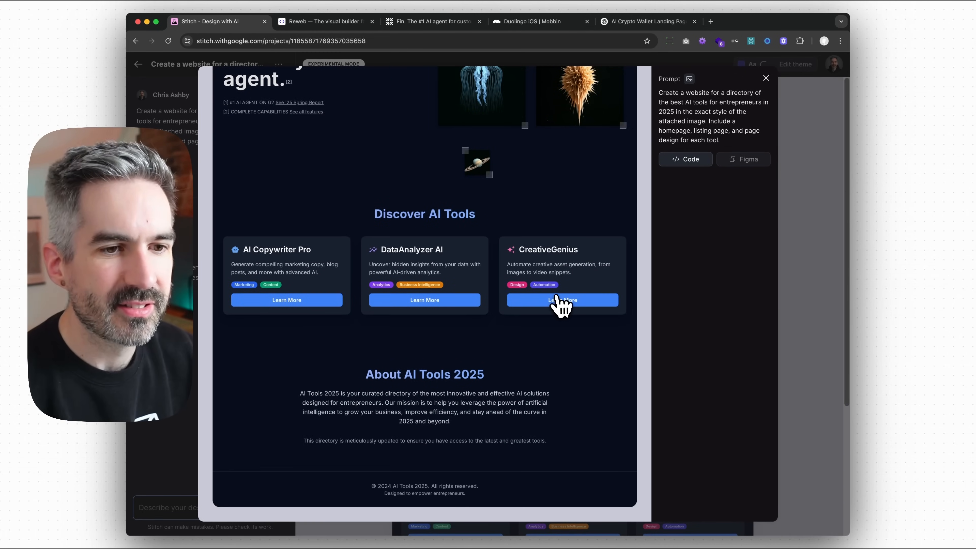
scroll(558, 305, "up", 7)
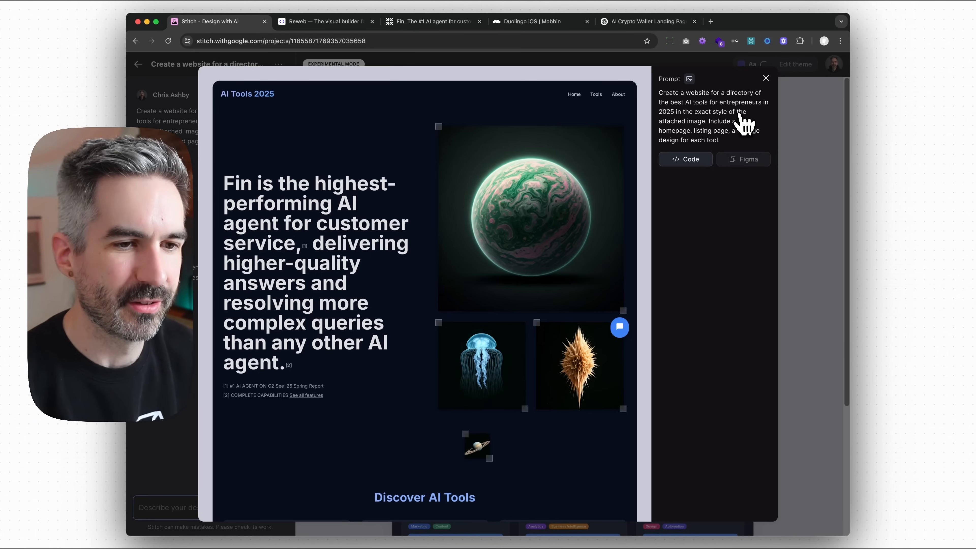
left_click(765, 78)
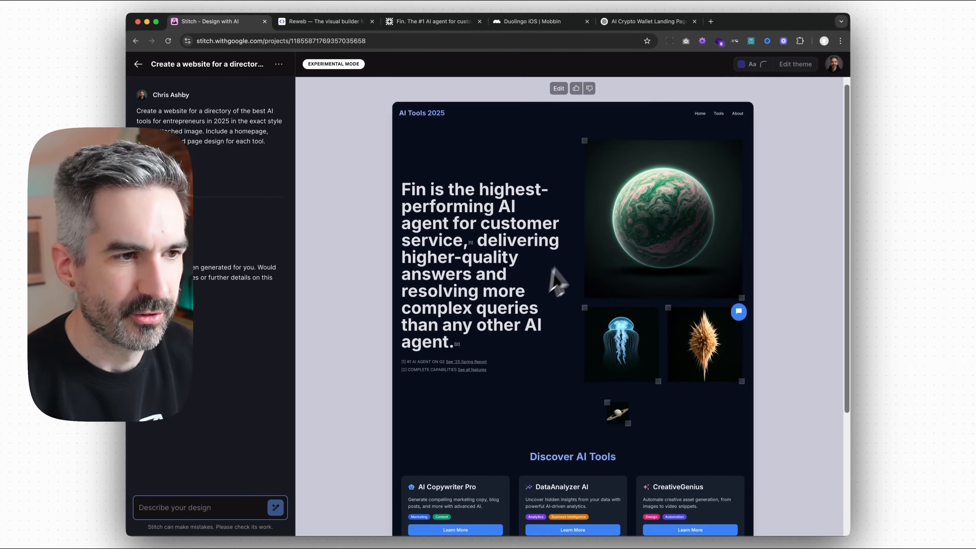
- Draft a prompt for larger white headings, glassmorphic buttons with shadow and subtle 3D effect, low-opacity white labels, an AI tool category section and smaller white logo
scroll(555, 279, "down", 5)
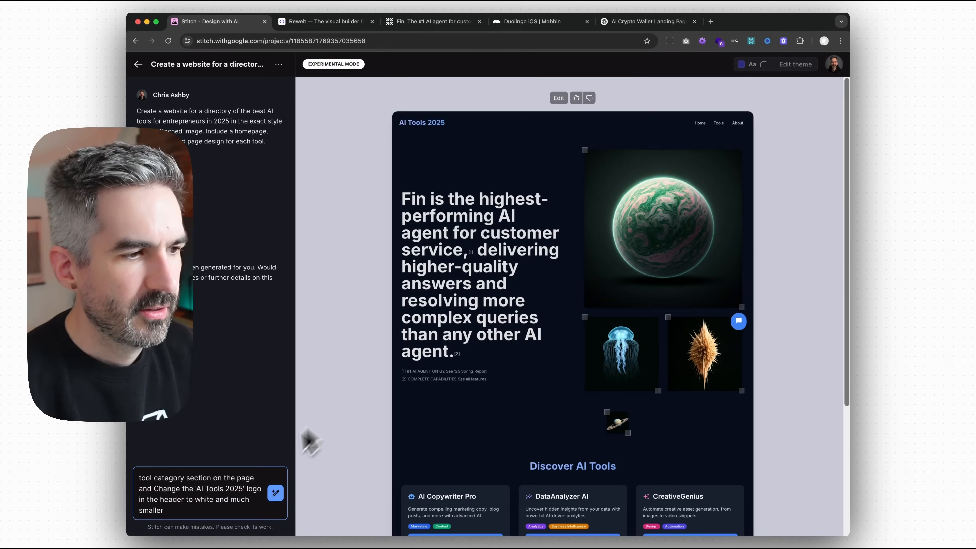
scroll(238, 502, "up", 5)
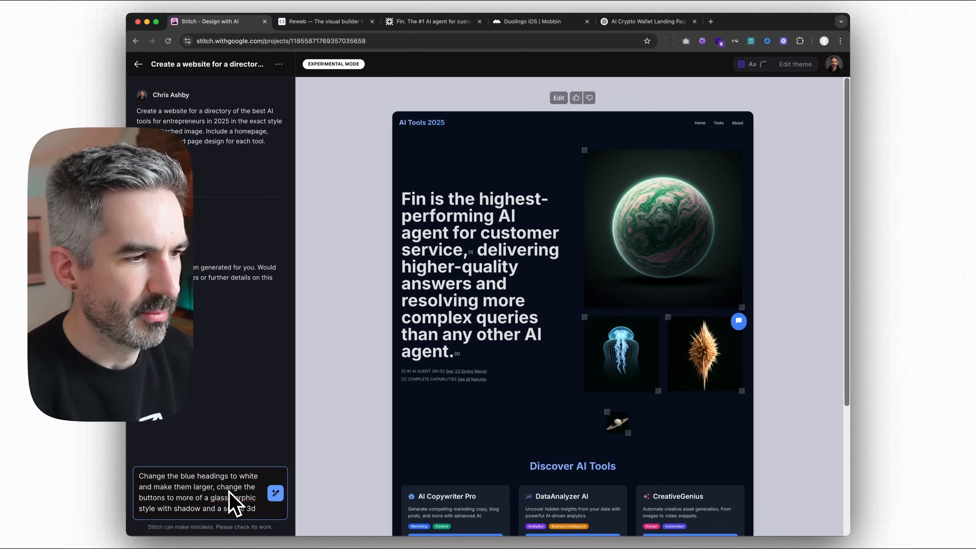
scroll(211, 489, "down", 2)
scroll(210, 487, "up", 1)
scroll(217, 490, "down", 1)
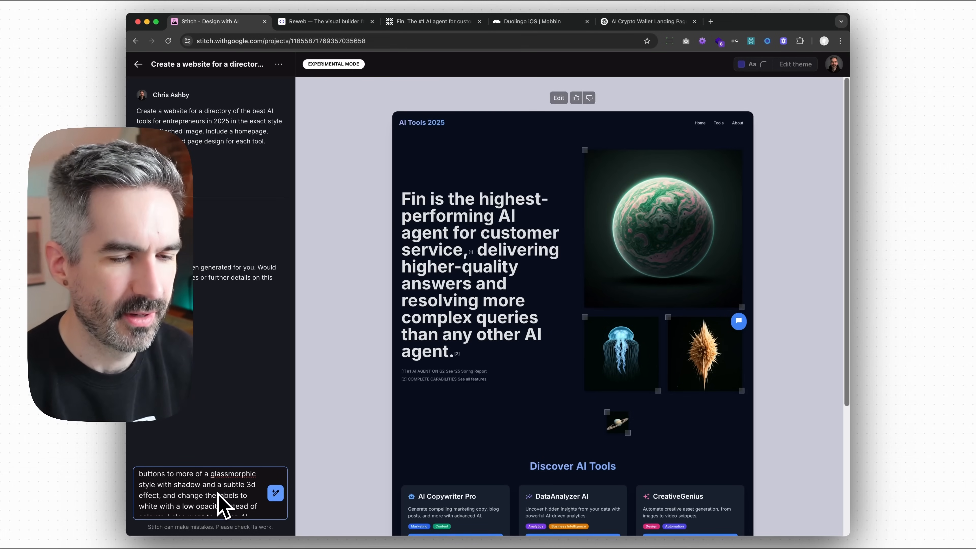
scroll(226, 504, "down", 2)
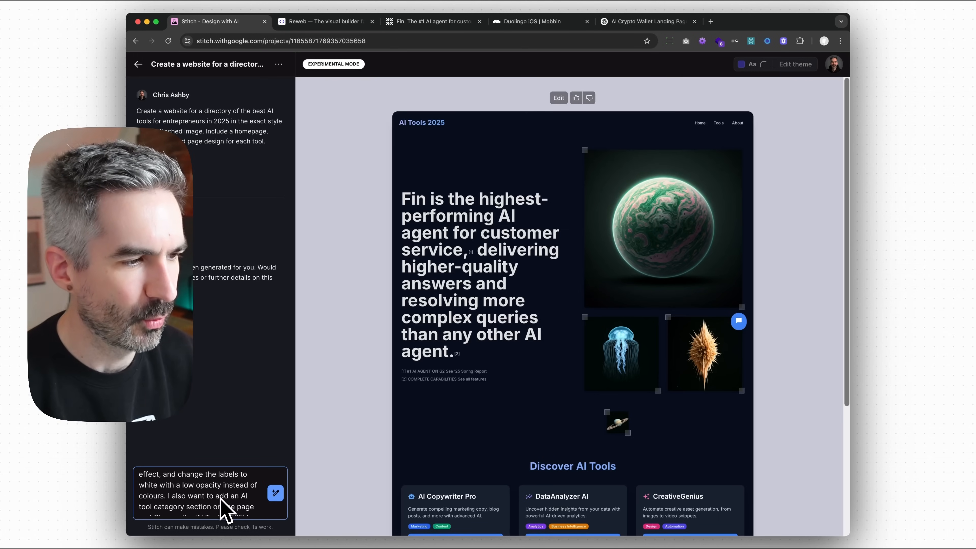
scroll(226, 507, "down", 2)
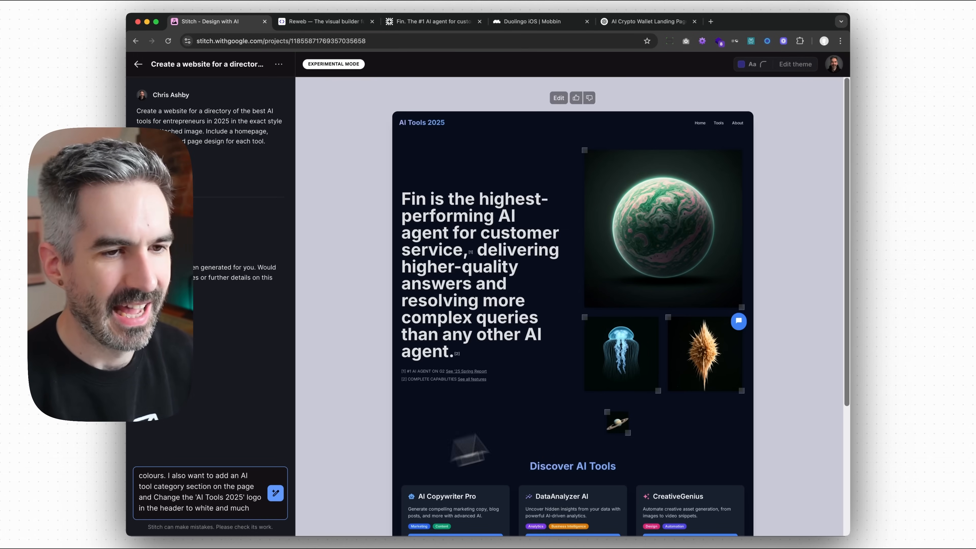
scroll(630, 399, "down", 3)
scroll(630, 400, "down", 1)
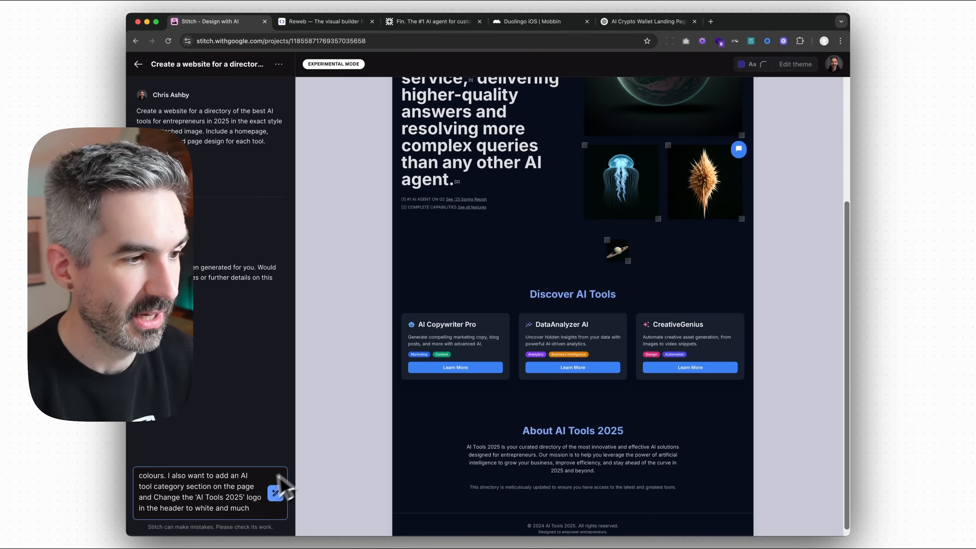
scroll(242, 500, "down", 1)
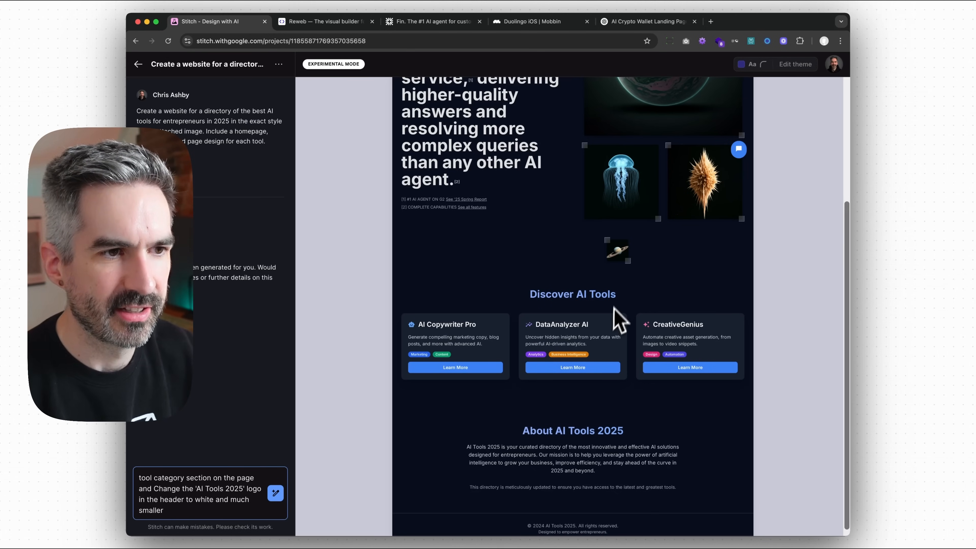
- Review the current homepage's logo, hero, headings, labels and Learn More buttons against the drafted change request
scroll(616, 315, "up", 2)
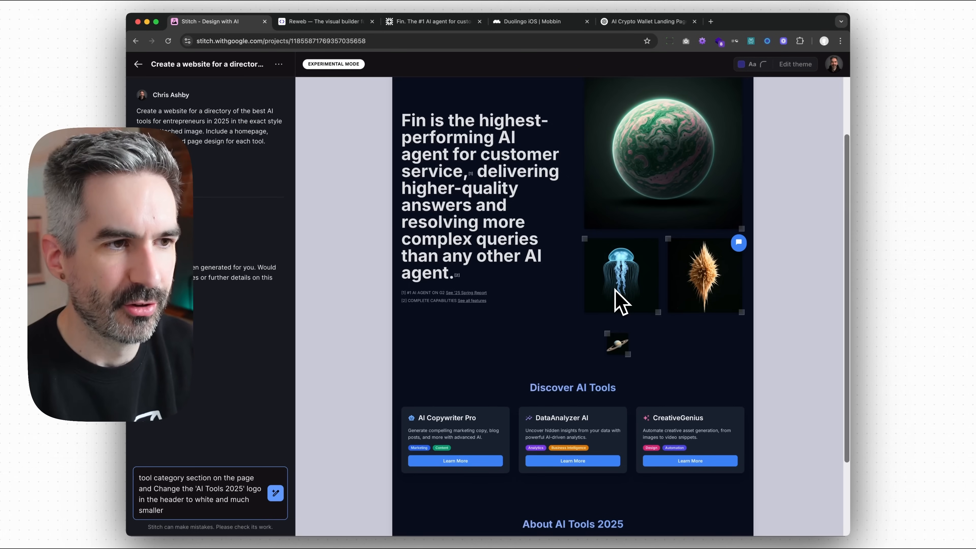
scroll(611, 318, "up", 2)
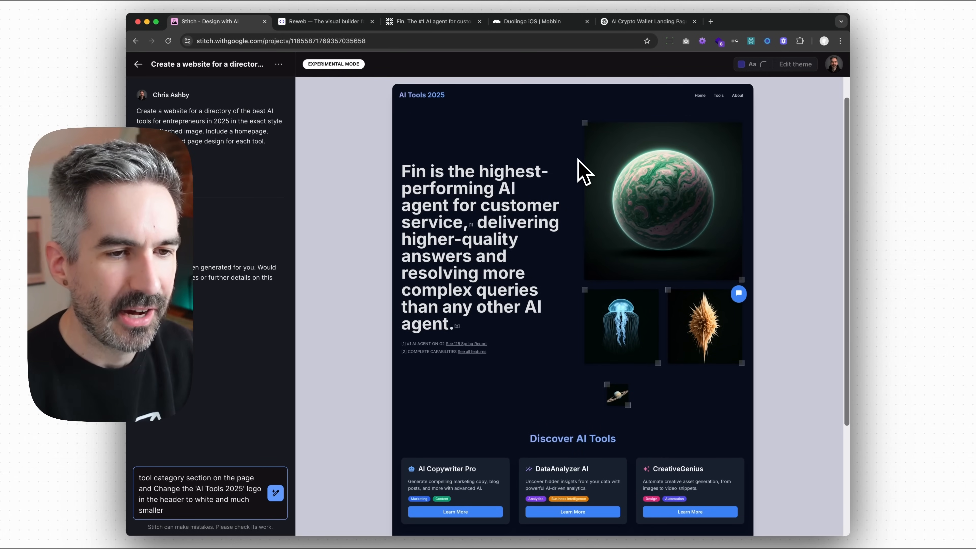
scroll(657, 184, "down", 4)
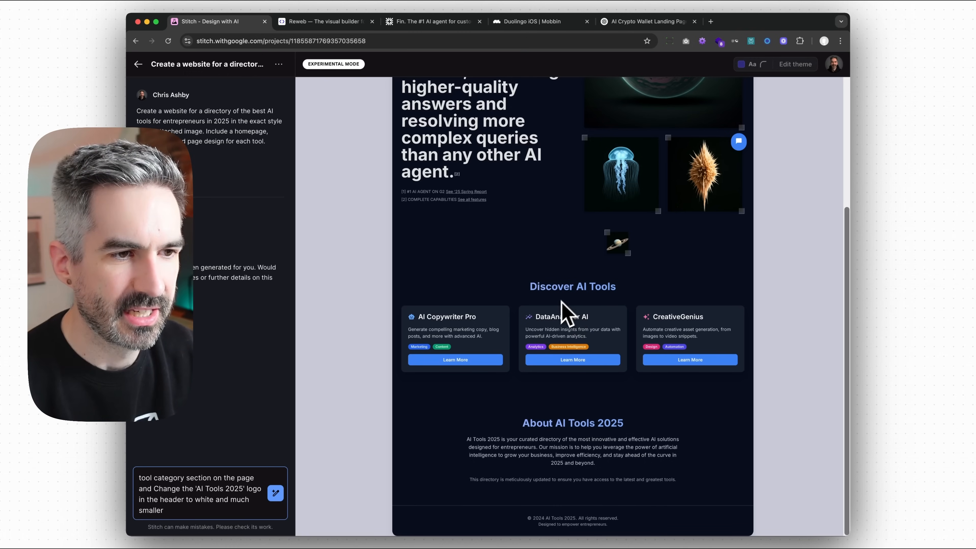
scroll(603, 312, "up", 5)
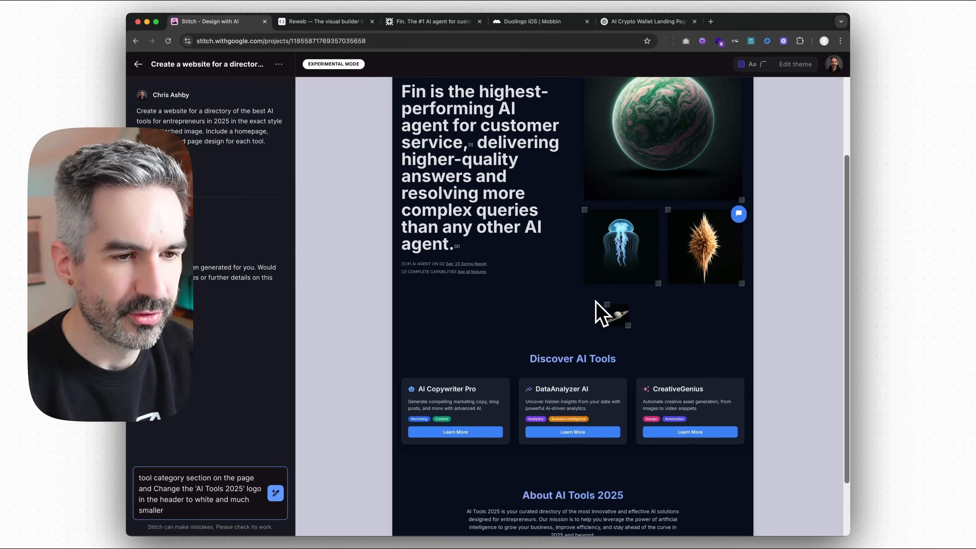
scroll(677, 154, "down", 5)
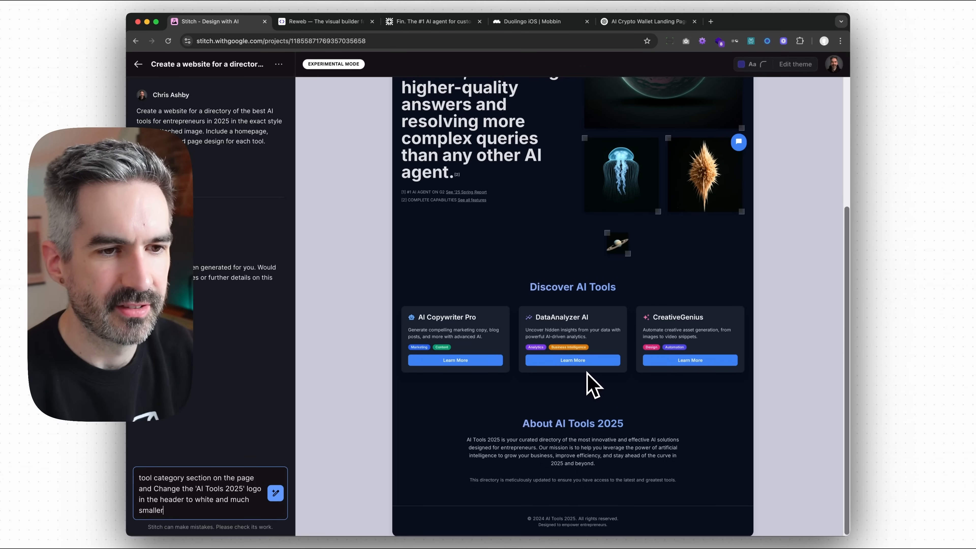
scroll(619, 370, "up", 1)
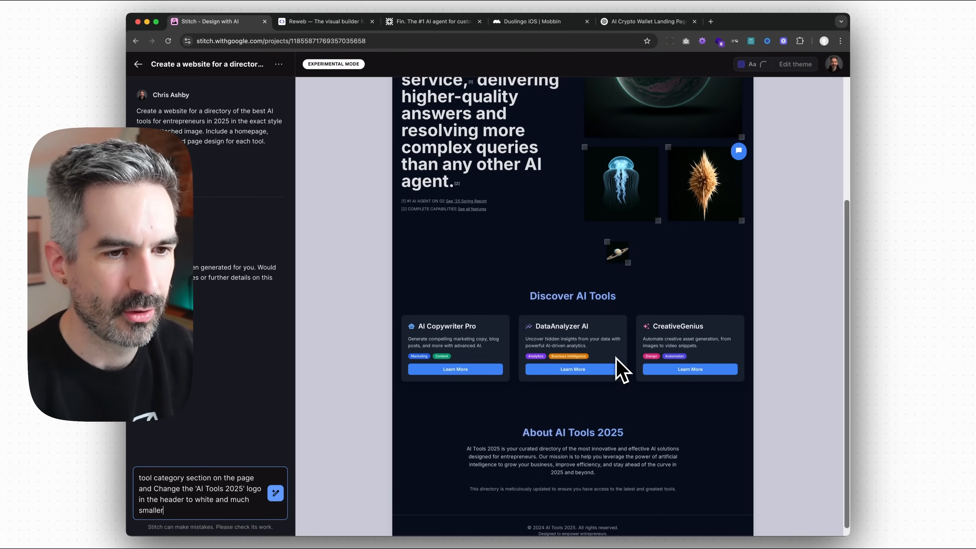
scroll(616, 357, "up", 5)
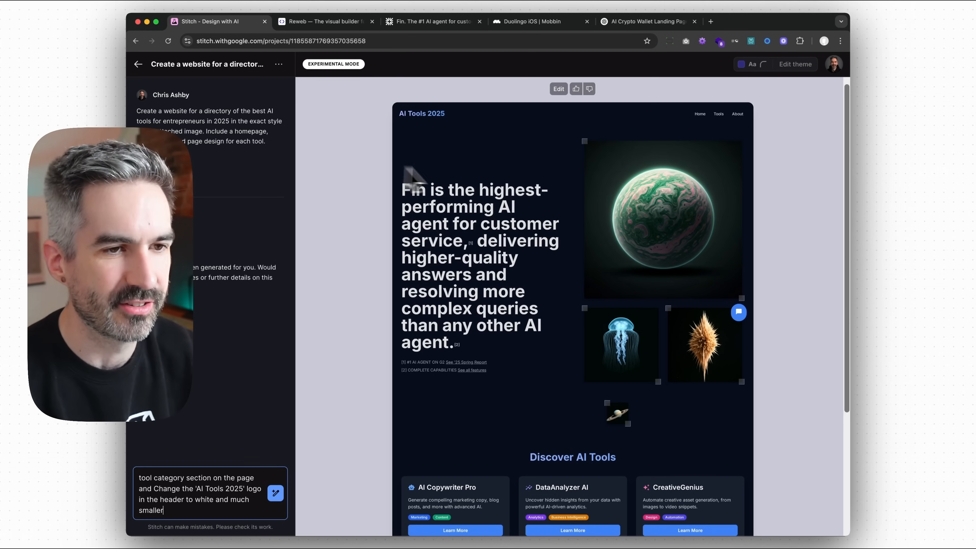
scroll(553, 188, "down", 2)
scroll(689, 194, "up", 2)
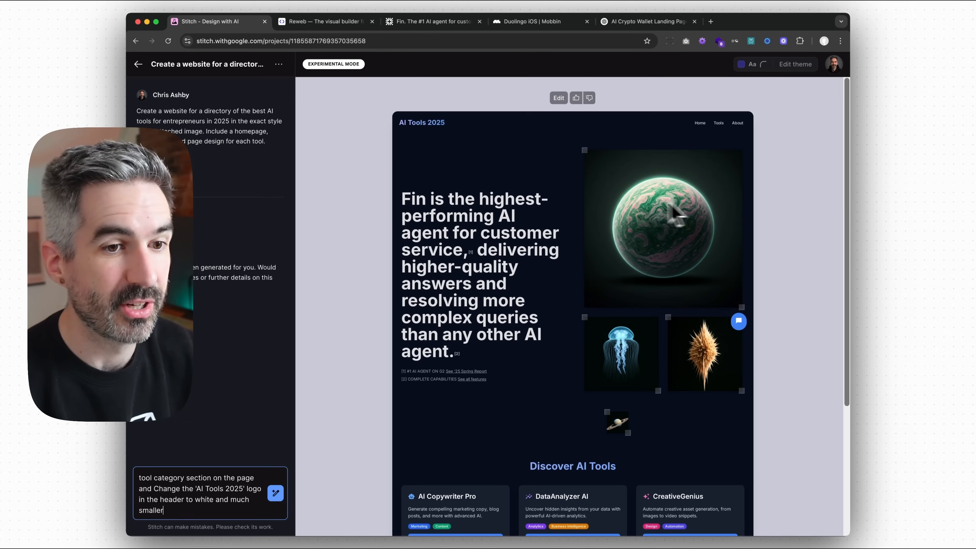
scroll(562, 194, "down", 2)
scroll(595, 208, "down", 6)
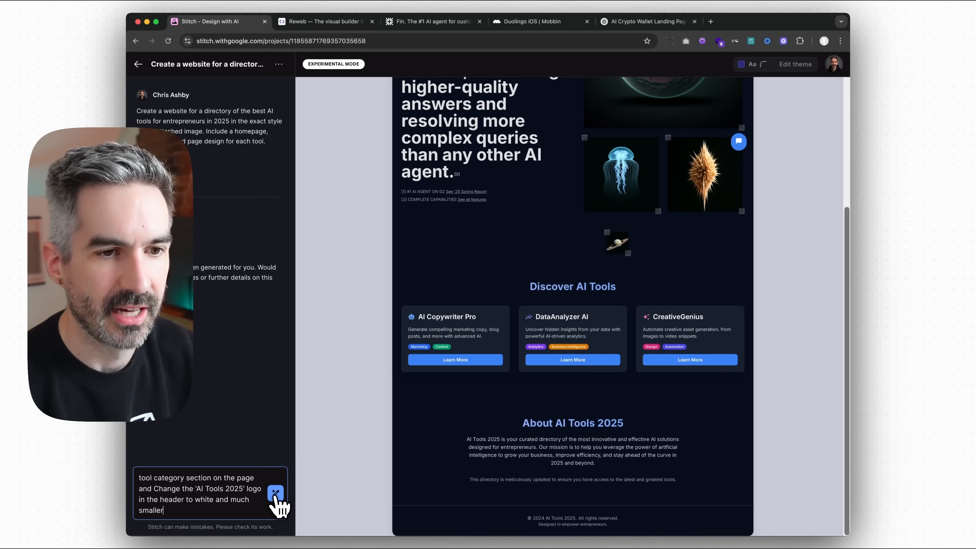
- Submit the drafted change request and examine the regenerated homepage from its header through the large images to AI Tool Categories
left_click(276, 496)
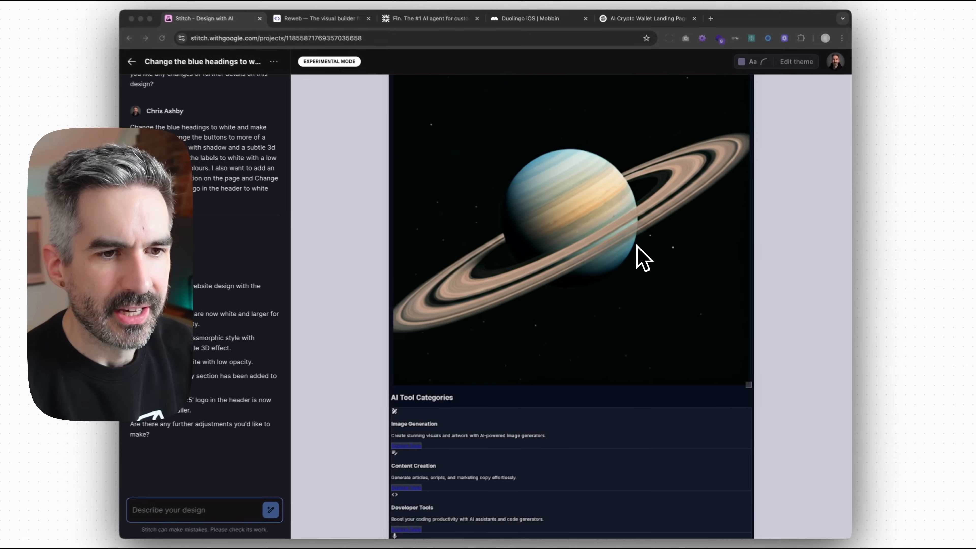
scroll(656, 254, "up", 15)
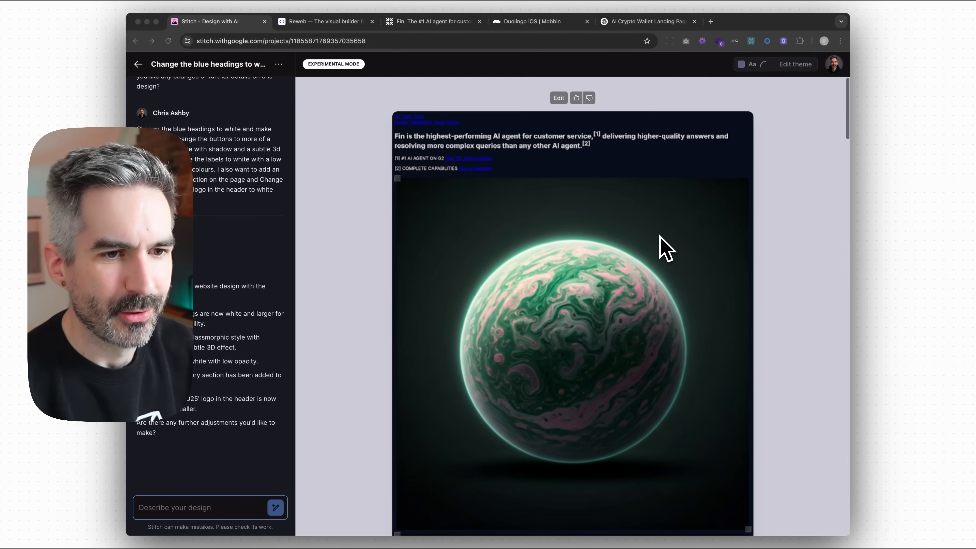
scroll(481, 192, "down", 1)
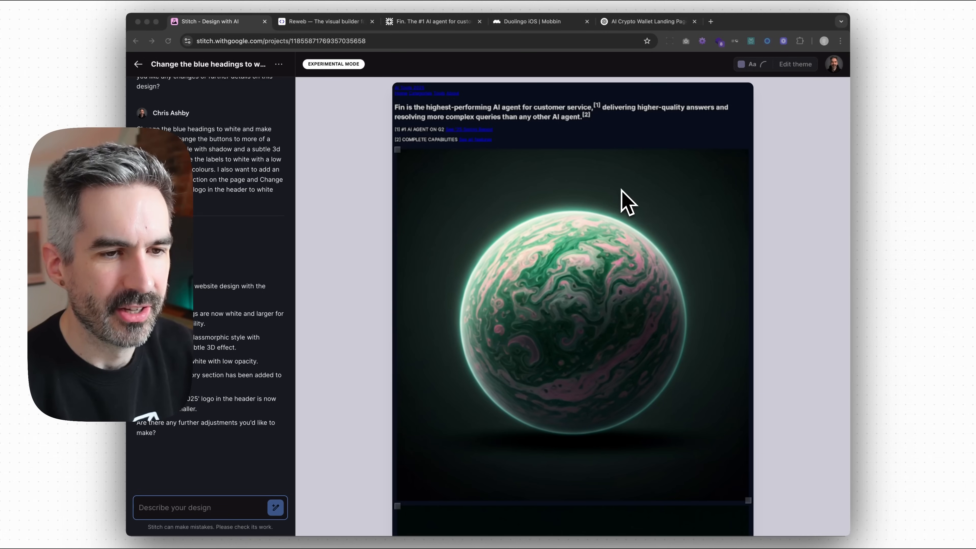
scroll(620, 197, "down", 10)
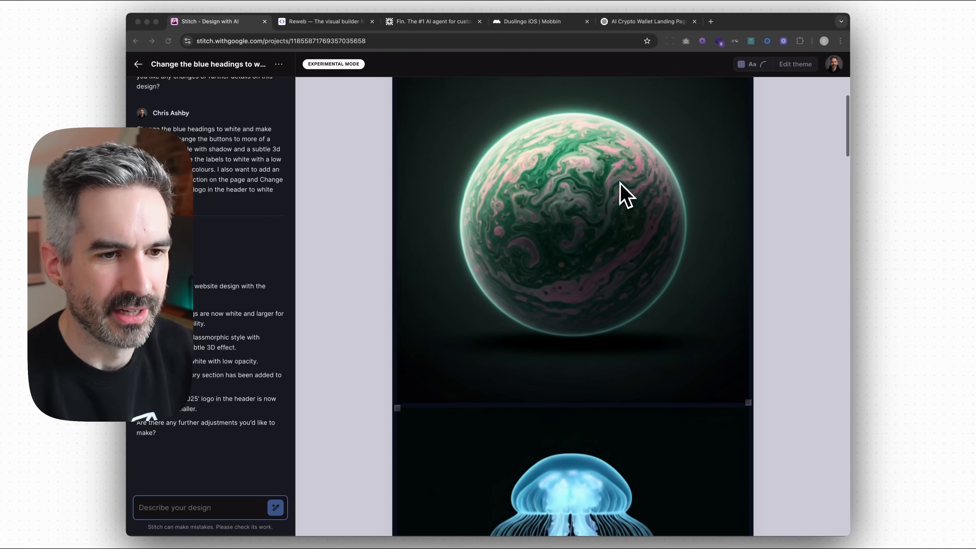
scroll(620, 195, "down", 4)
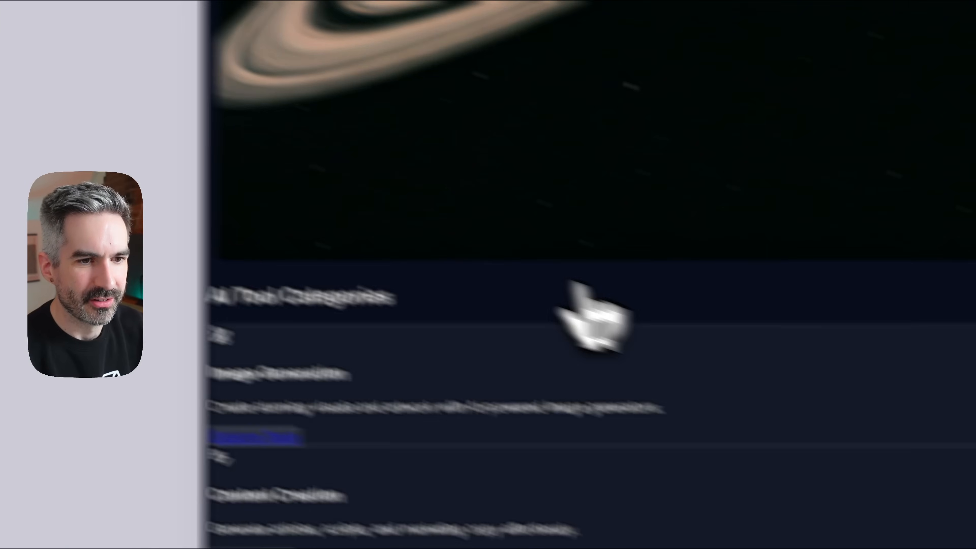
- Open the enlarged preview of the regenerated homepage and examine its header, AI Tool Categories and Discover AI Tools sections
scroll(620, 322, "up", 10)
scroll(575, 239, "up", 15)
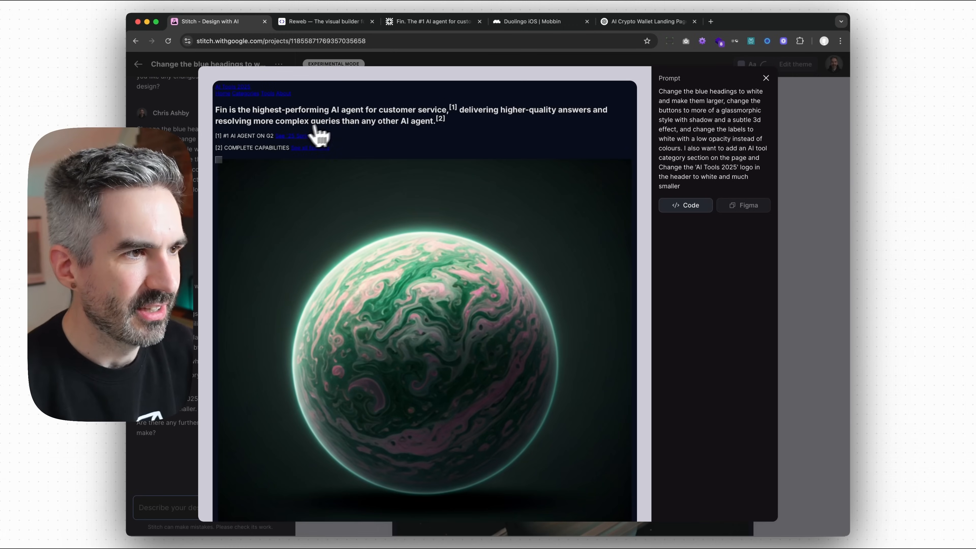
scroll(345, 131, "down", 15)
scroll(403, 163, "down", 15)
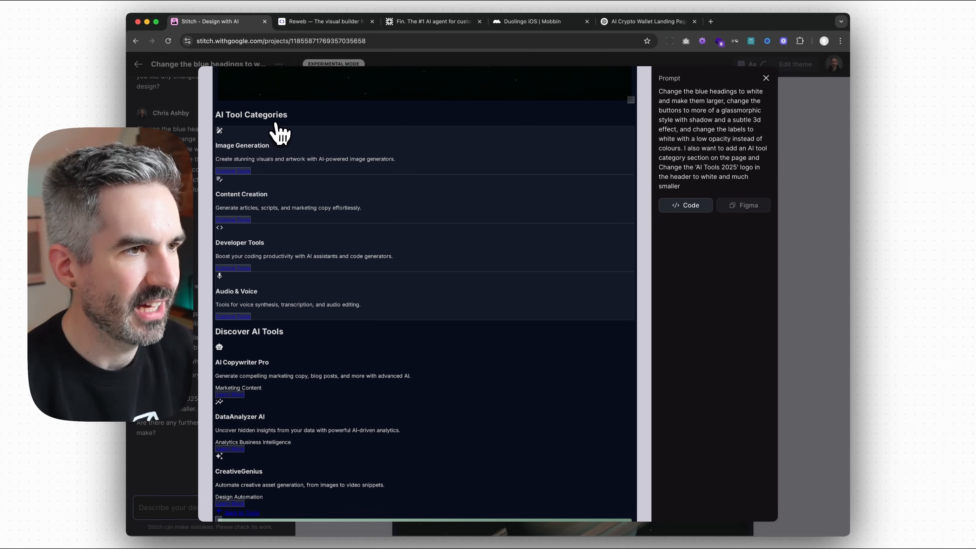
scroll(301, 149, "down", 4)
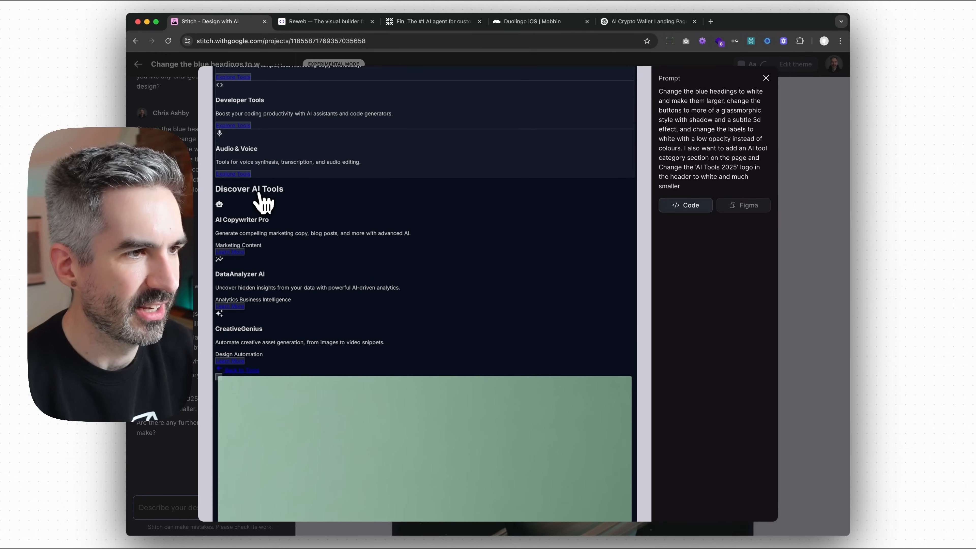
- Examine the AI Copywriter Pro image and details section, including its key features and use cases, in the enlarged homepage preview
scroll(258, 193, "down", 2)
scroll(318, 183, "down", 7)
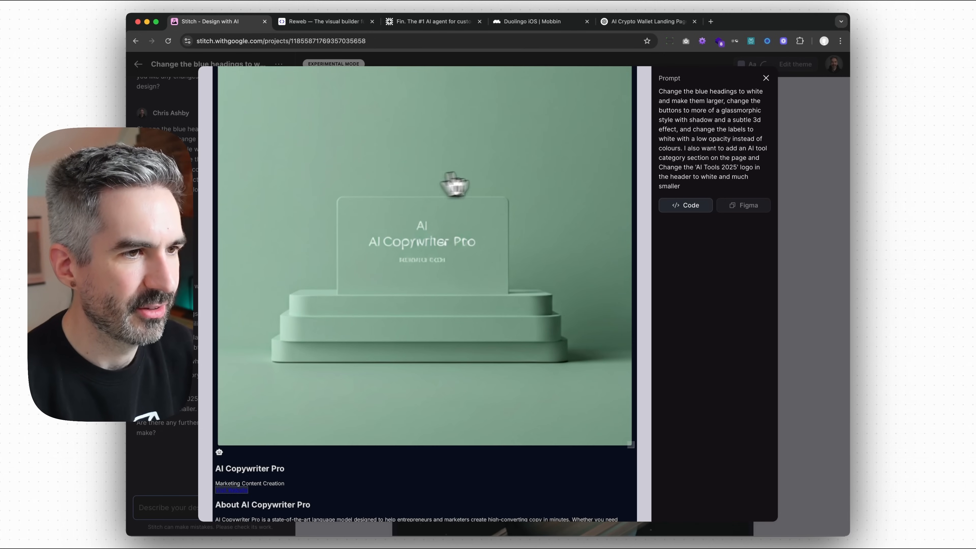
scroll(442, 279, "up", 1)
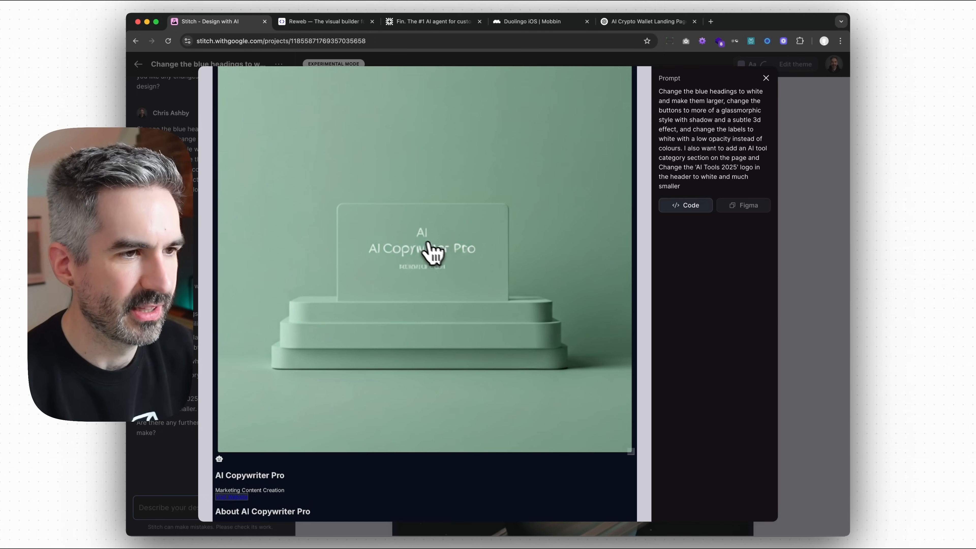
scroll(429, 254, "up", 4)
scroll(436, 245, "down", 5)
scroll(438, 242, "down", 9)
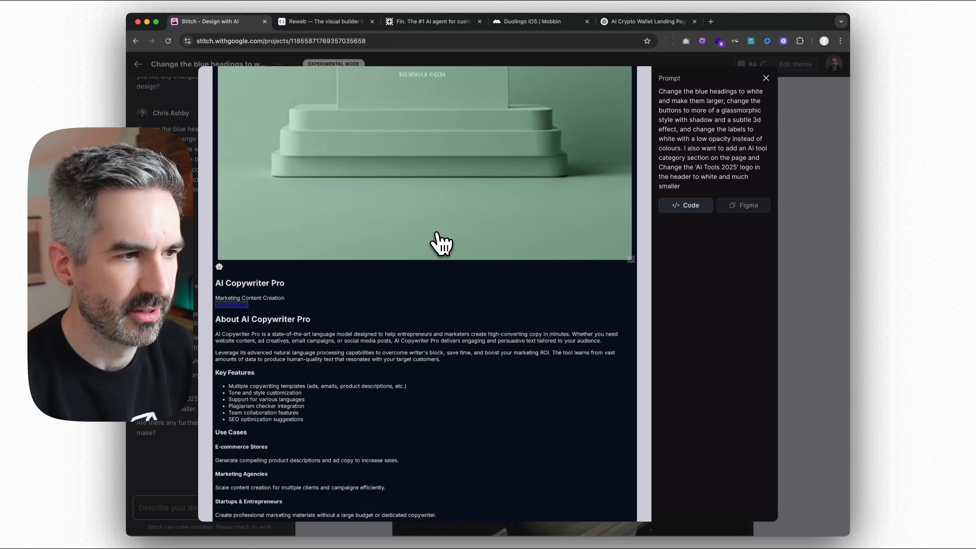
scroll(378, 280, "down", 1)
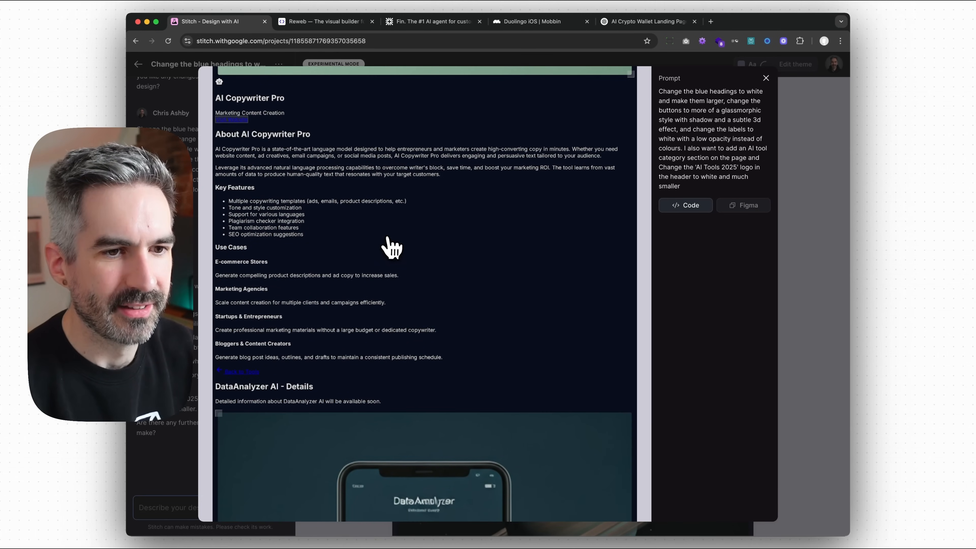
- Examine the DataAnalyzer AI and CreativeGenius detail sections and the footer, recheck the hero images, and close the enlarged preview
scroll(414, 246, "down", 7)
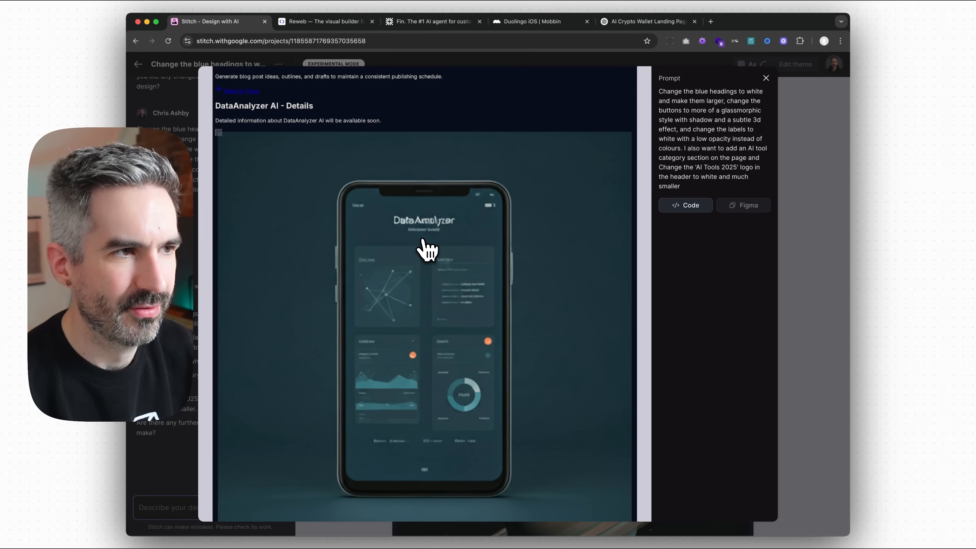
scroll(427, 248, "down", 2)
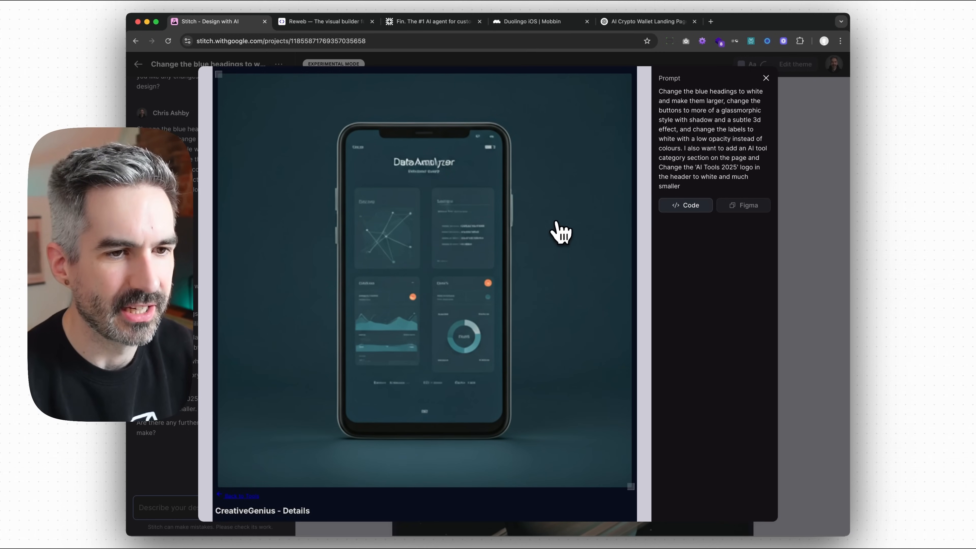
scroll(561, 231, "down", 2)
scroll(445, 196, "up", 2)
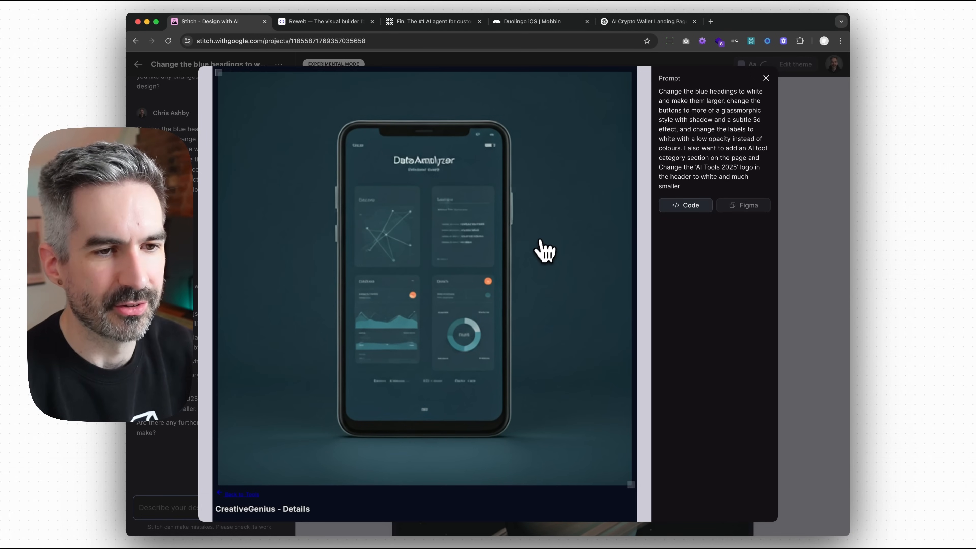
scroll(542, 245, "down", 2)
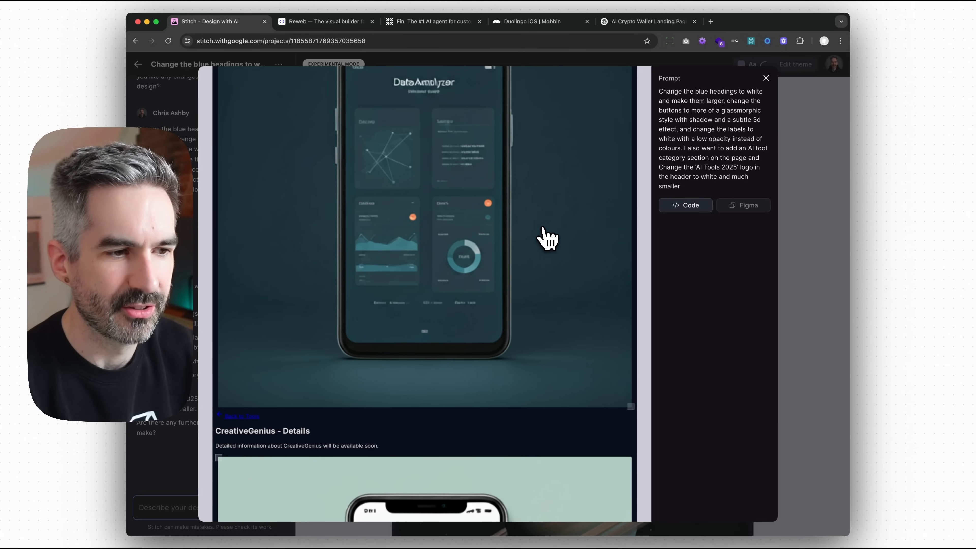
scroll(547, 239, "down", 10)
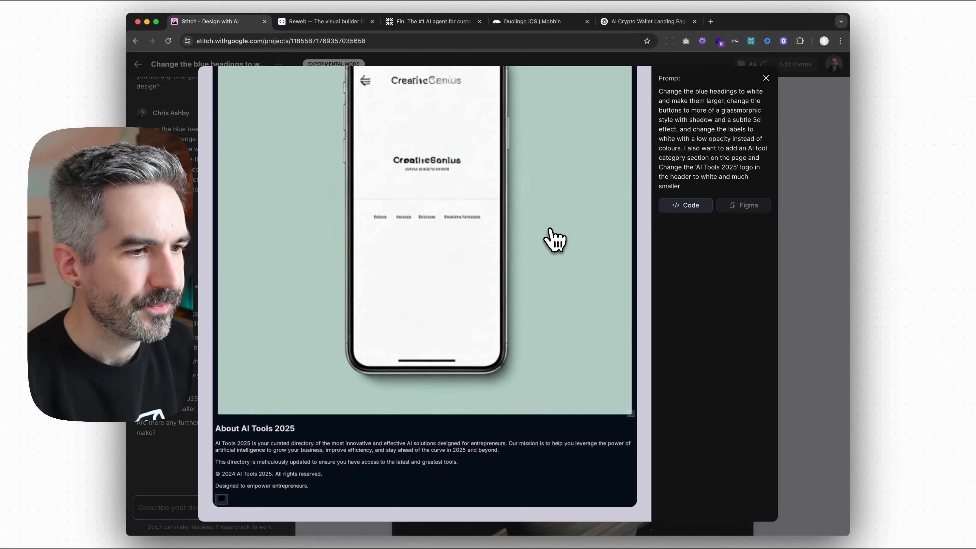
scroll(555, 240, "down", 15)
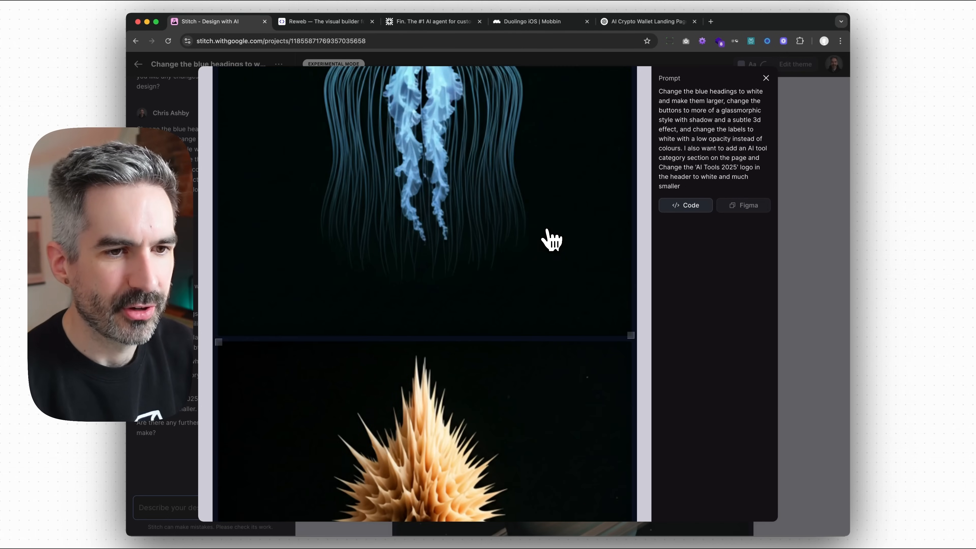
scroll(553, 221, "up", 20)
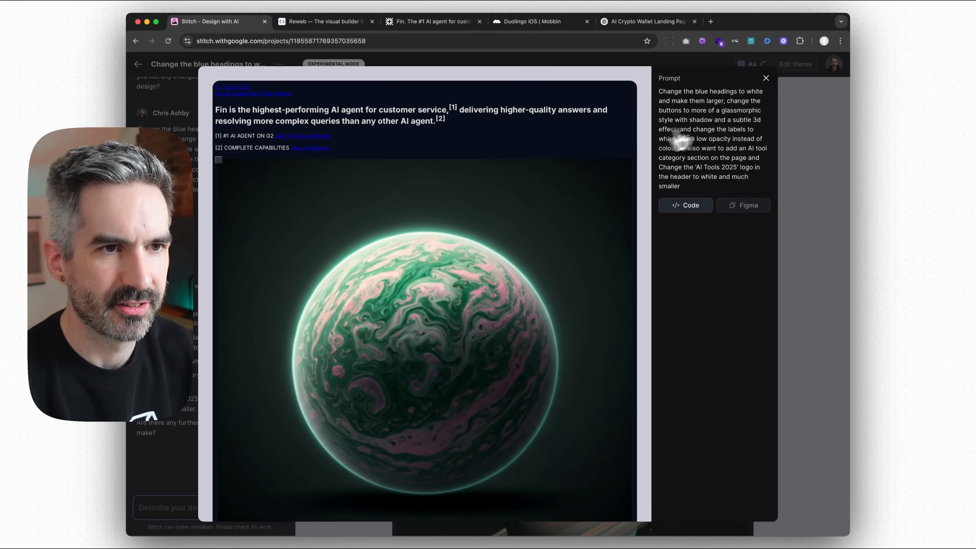
left_click(764, 80)
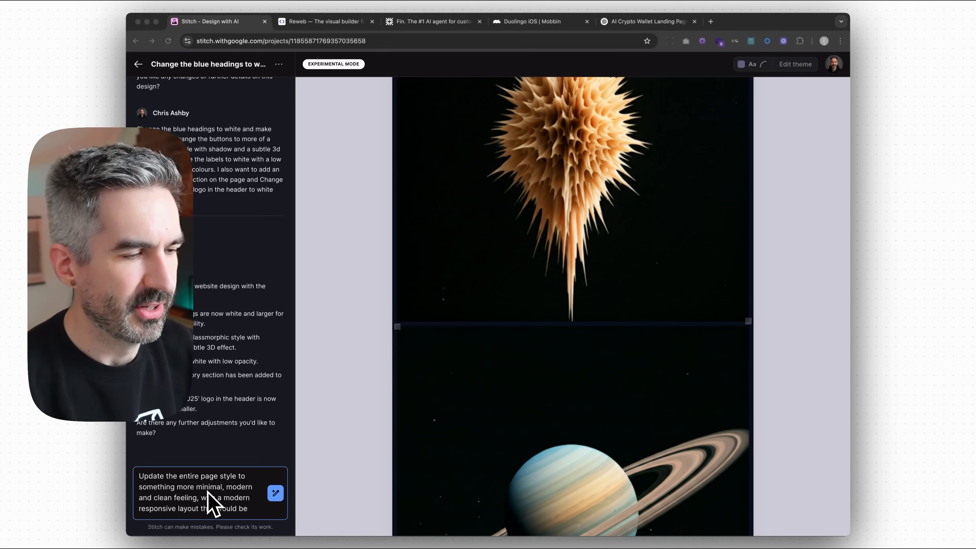
- Submit a prompt for a more minimal, modern, clean page style with a modern responsive layout a tech startup would use, keeping the content exactly the same
scroll(213, 504, "down", 2)
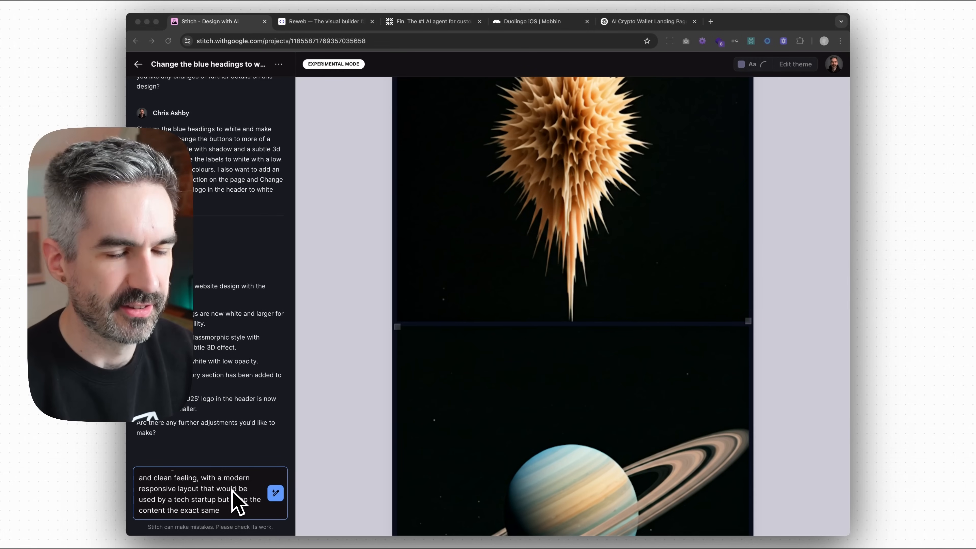
type("the")
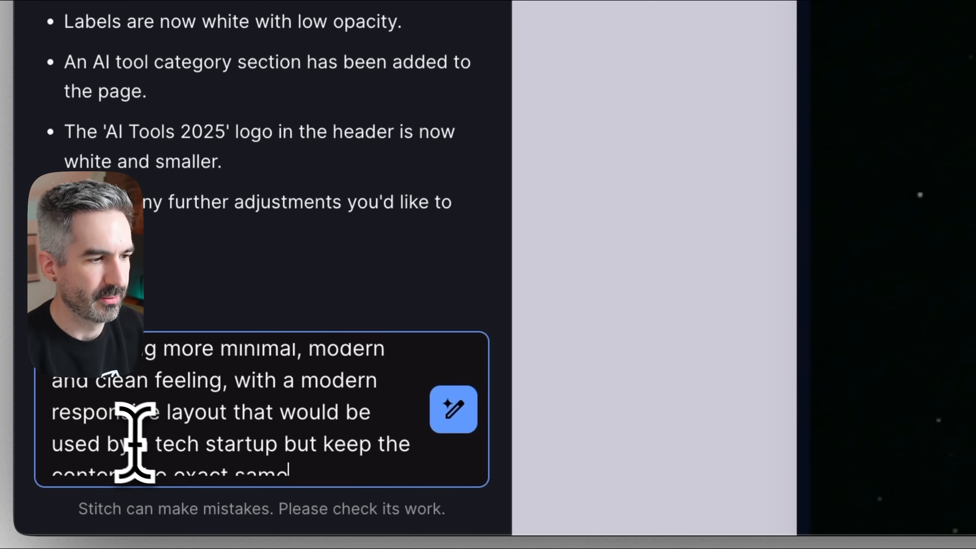
left_click_drag(167, 500, 235, 500)
left_click_drag(334, 441, 353, 436)
left_click(346, 447)
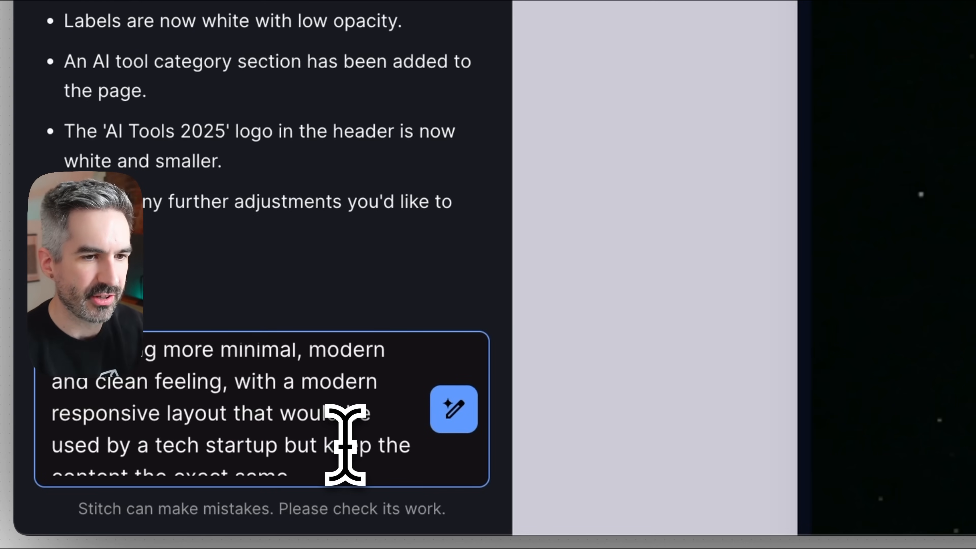
left_click_drag(131, 447, 199, 448)
left_click_drag(293, 448, 289, 447)
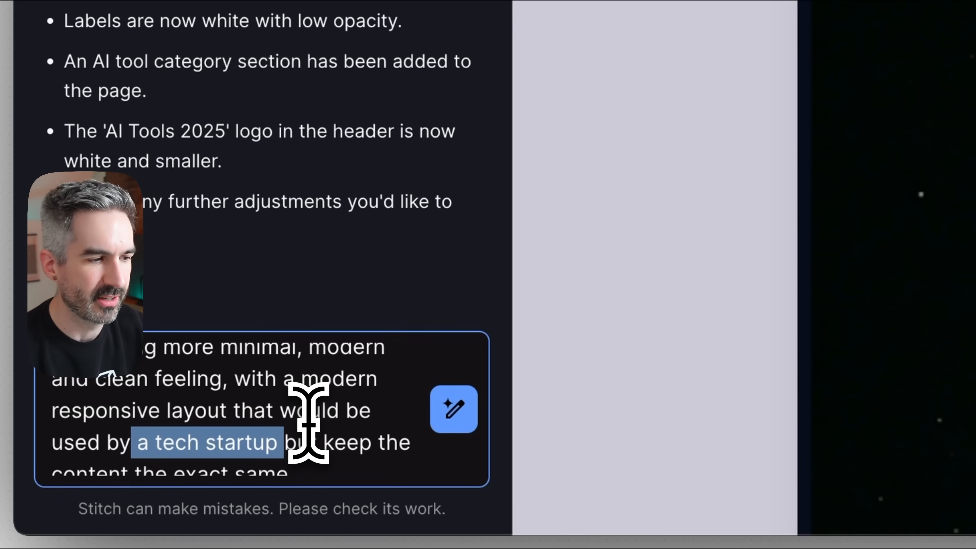
scroll(310, 423, "down", 1)
left_click(322, 457)
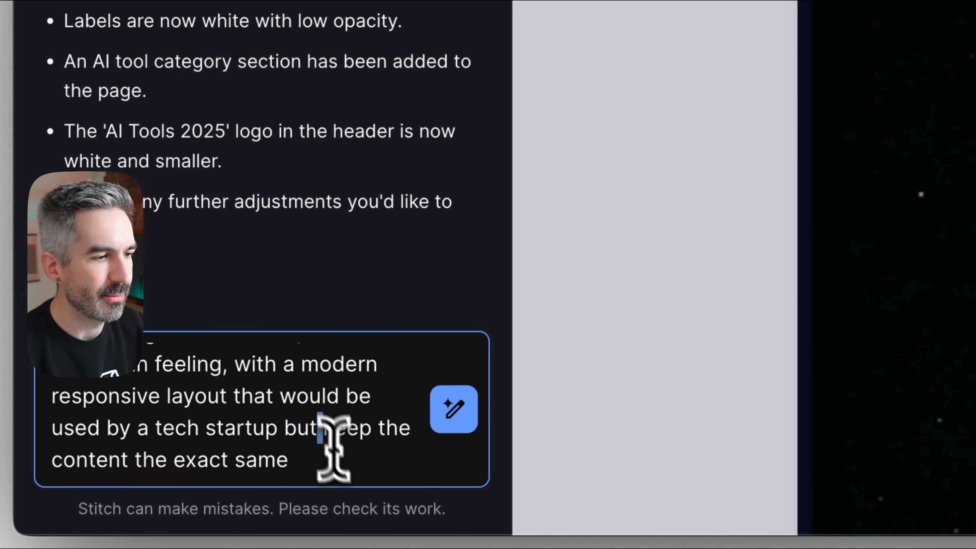
left_click_drag(321, 433, 337, 453)
left_click(336, 461)
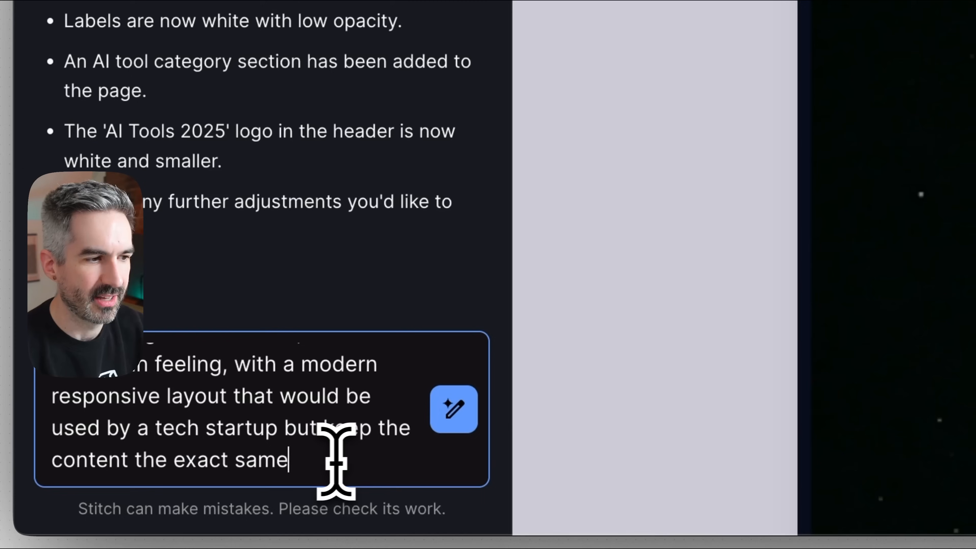
left_click(457, 415)
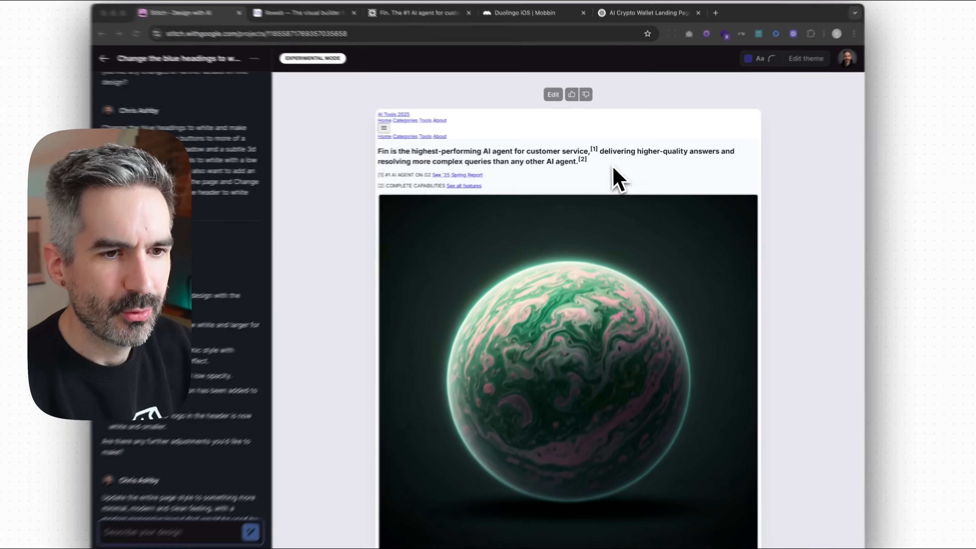
- Examine the restyled homepage from header to footer and read the design summary in the chat
scroll(612, 175, "down", 15)
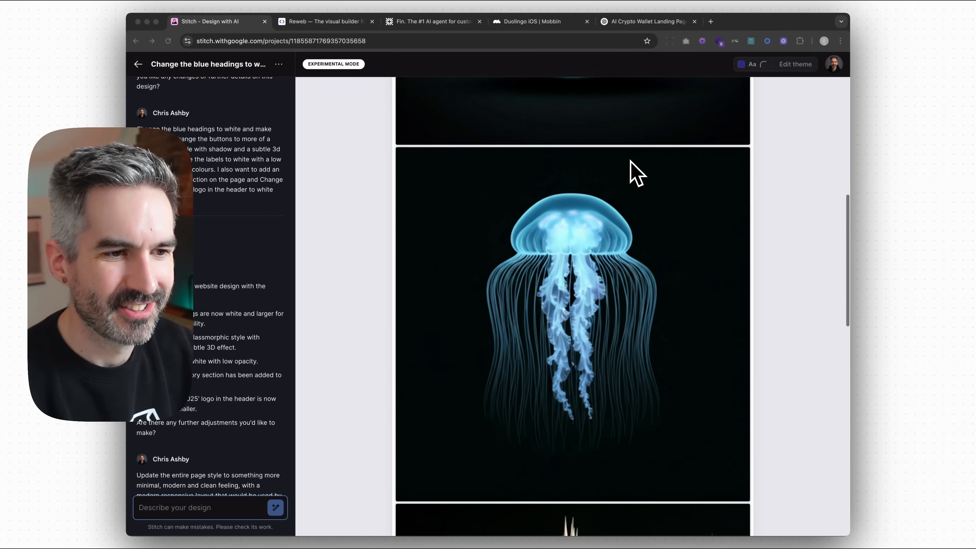
scroll(631, 165, "up", 15)
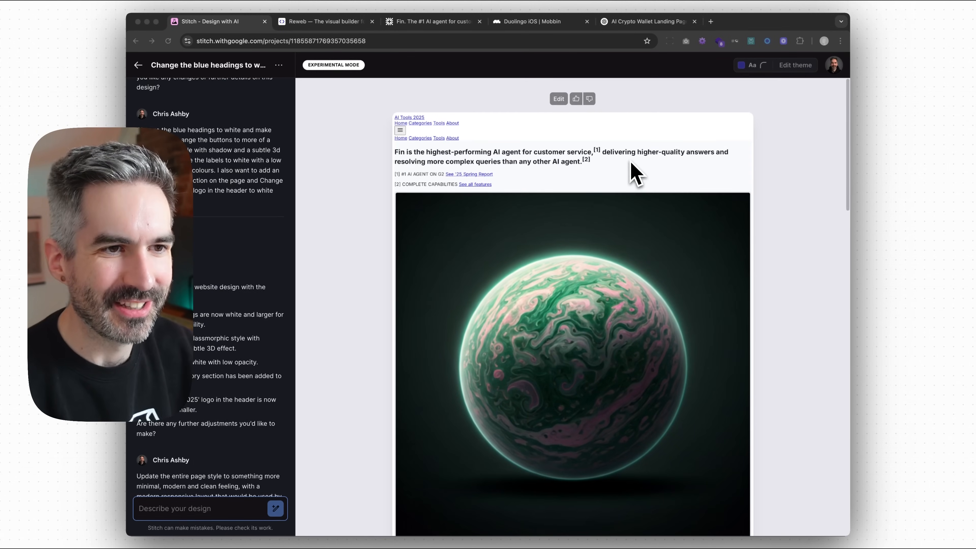
scroll(616, 163, "down", 15)
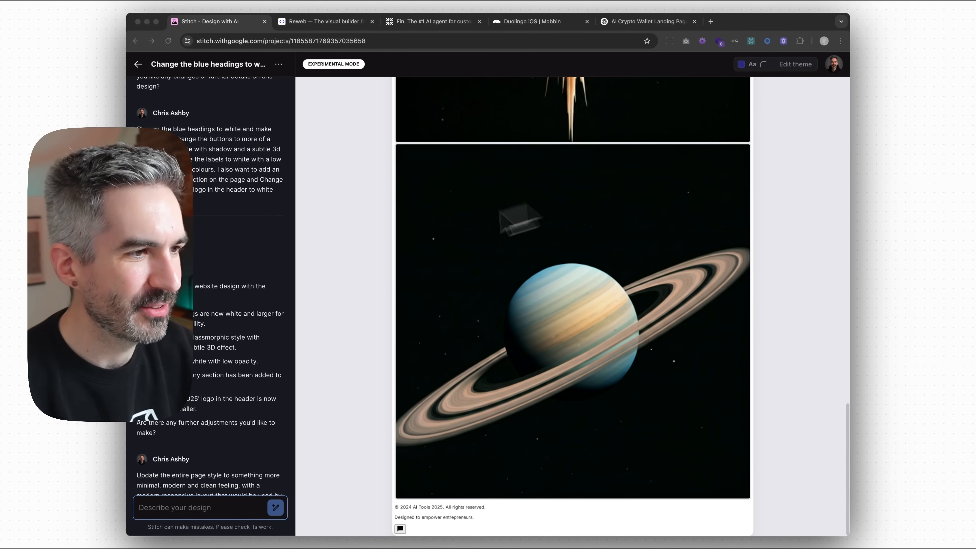
scroll(208, 285, "down", 5)
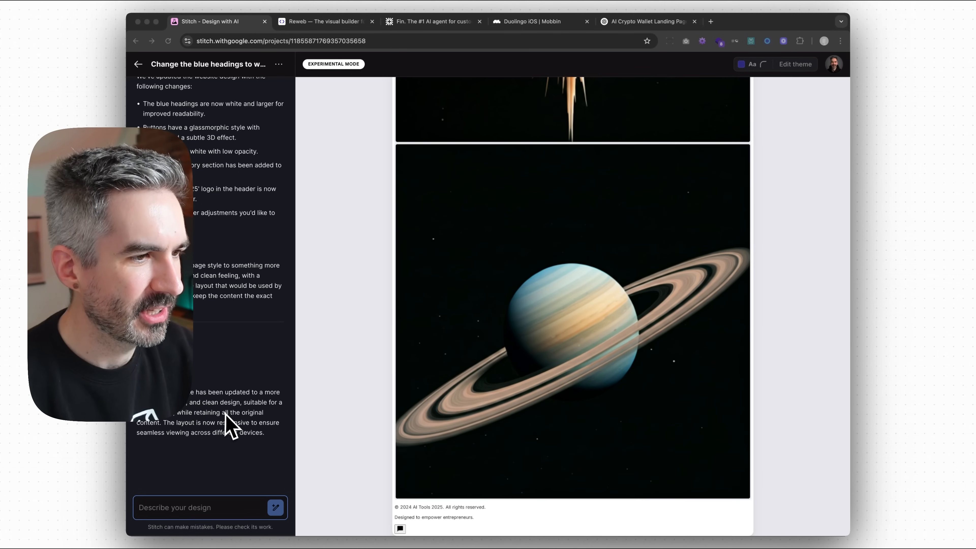
scroll(510, 266, "up", 15)
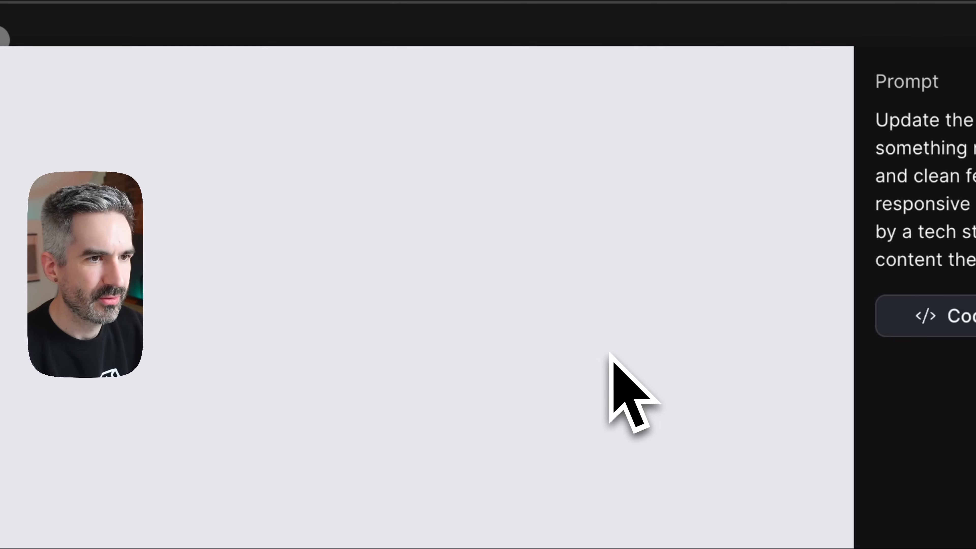
- Inspect the restyled homepage's header, hero text and large images in the enlarged preview, and close the preview
scroll(351, 463, "down", 15)
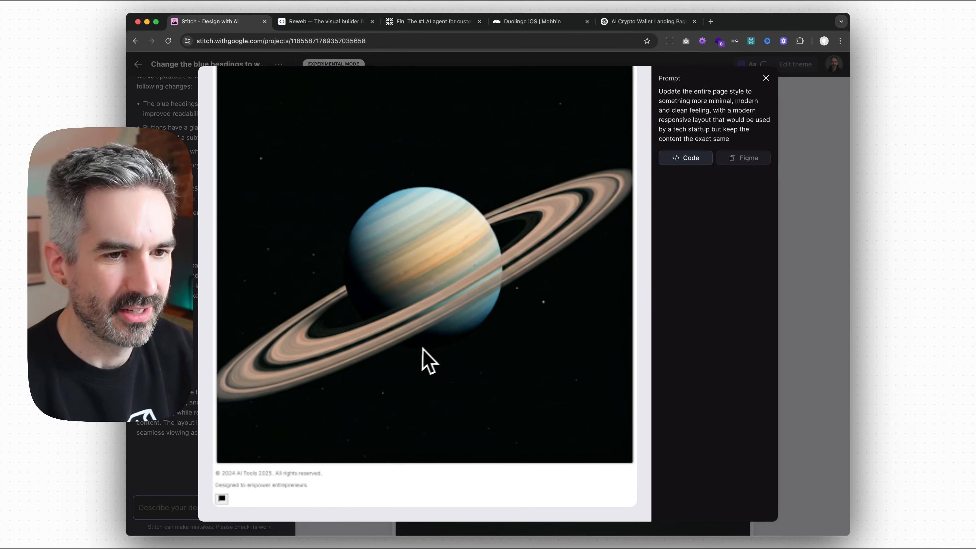
scroll(471, 335, "up", 15)
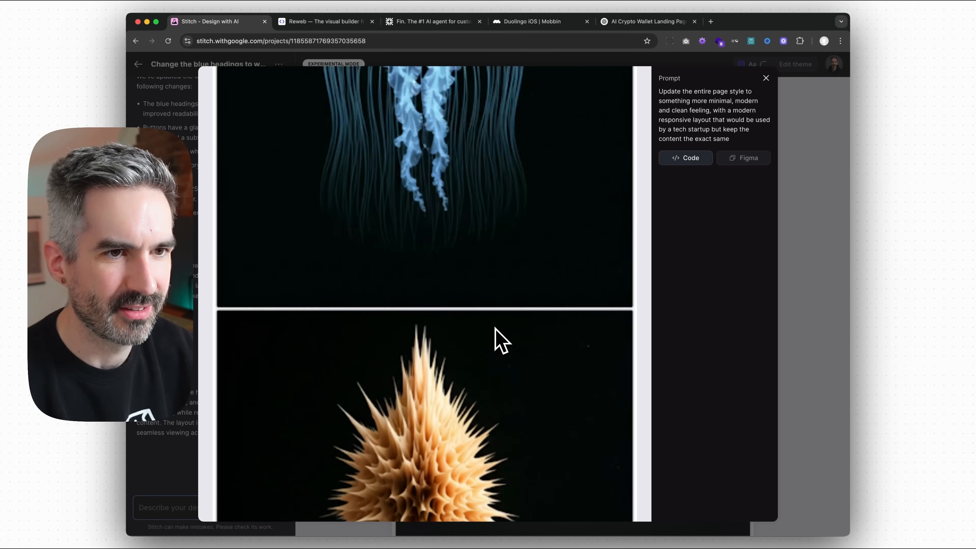
scroll(514, 298, "up", 2)
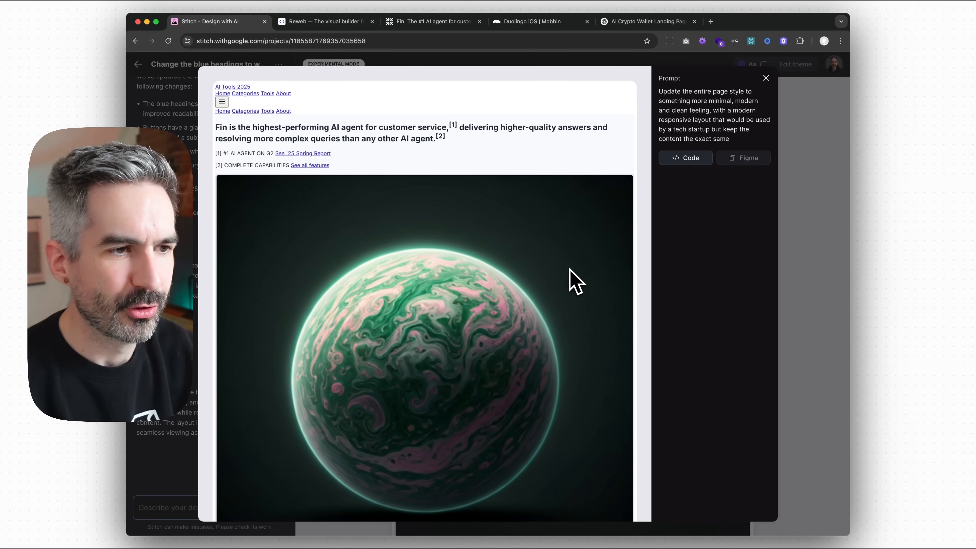
scroll(527, 270, "down", 15)
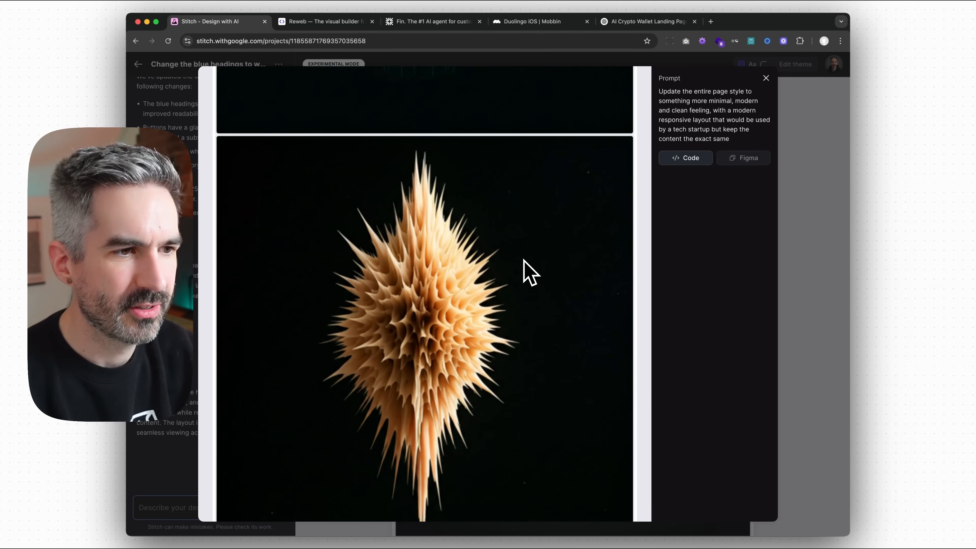
scroll(530, 272, "up", 15)
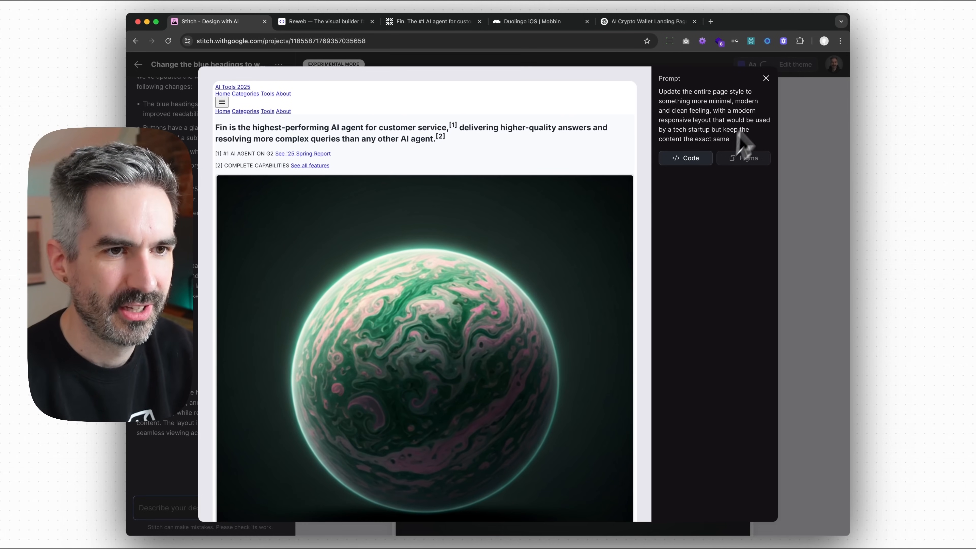
left_click(766, 78)
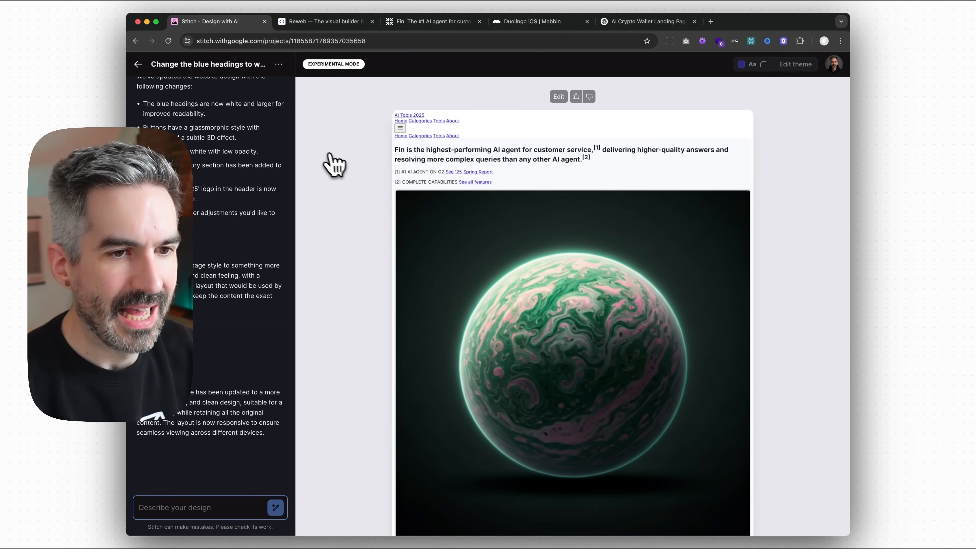
- Return to the project list, open the Duolingo-style learning app flow, and examine its Intro to AI App Building screen in the enlarged preview
left_click(139, 64)
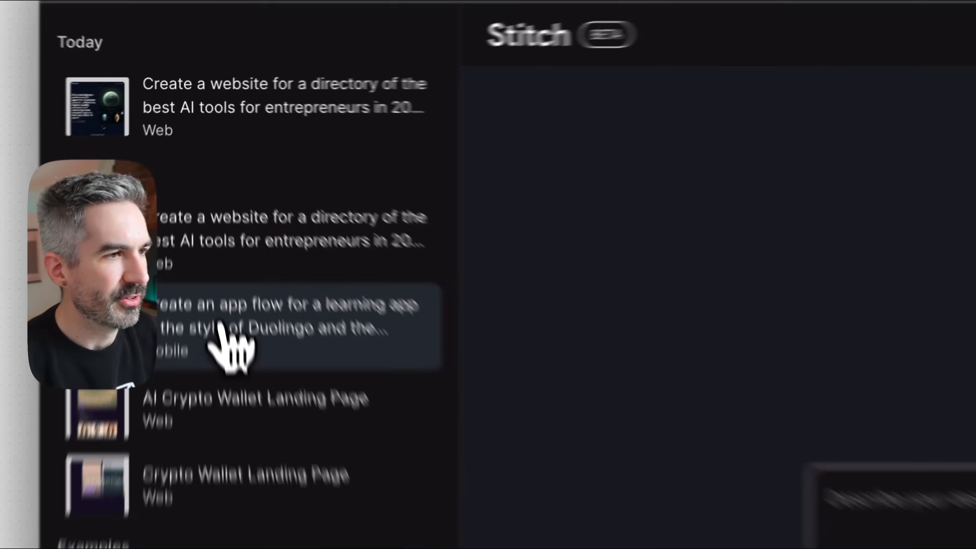
left_click(203, 182)
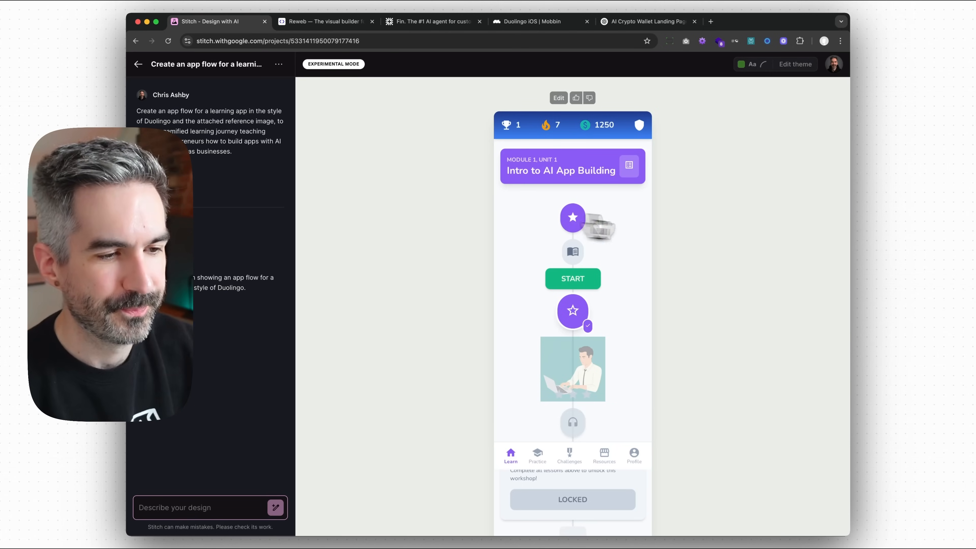
scroll(614, 227, "down", 2)
scroll(642, 237, "up", 2)
scroll(629, 233, "down", 2)
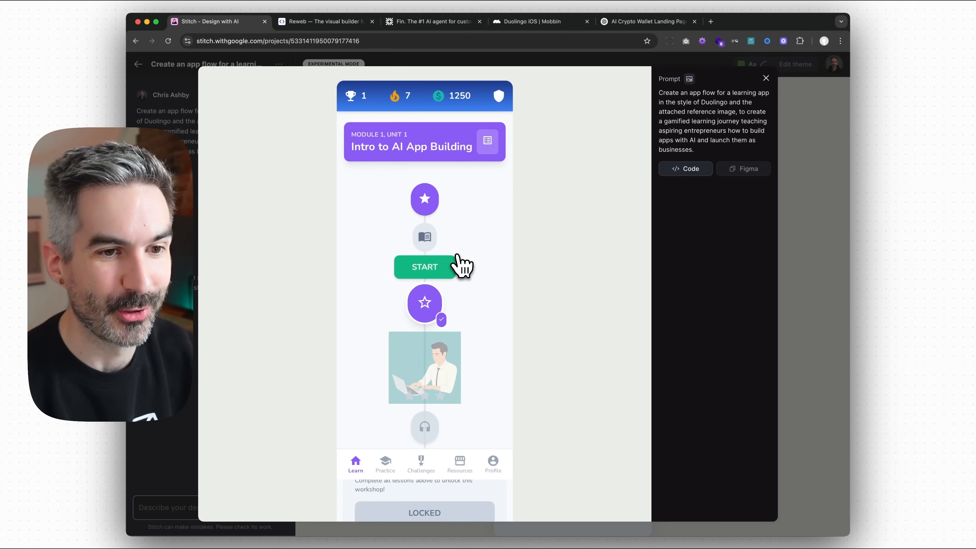
scroll(459, 256, "down", 3)
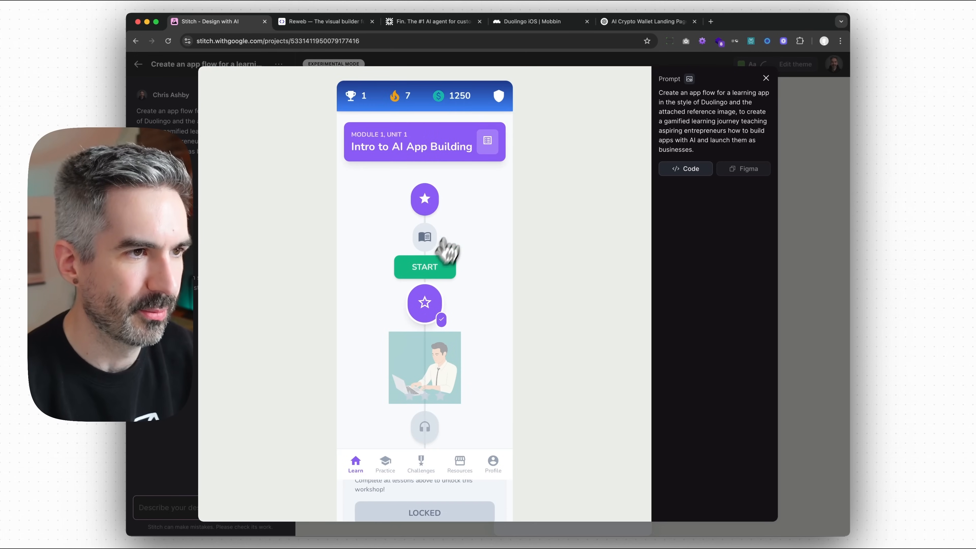
scroll(473, 273, "down", 3)
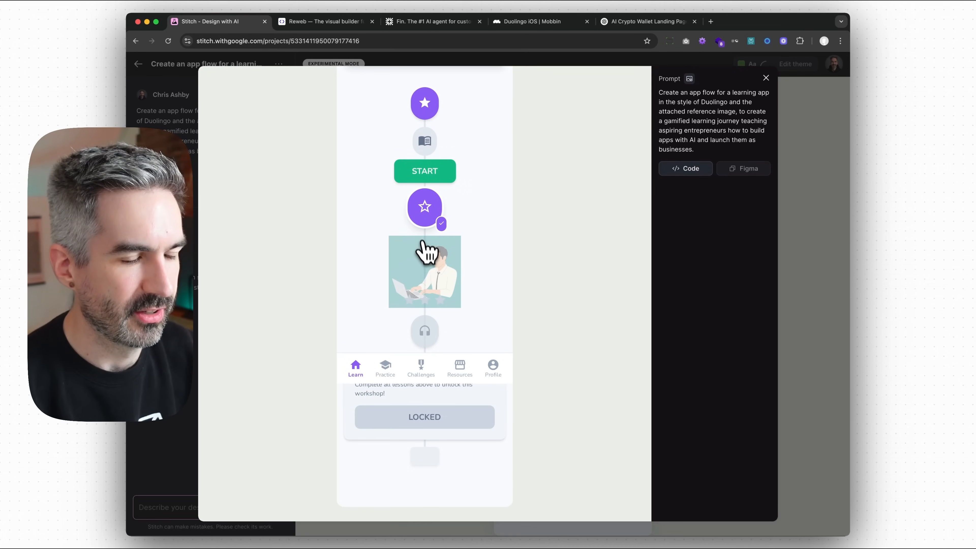
- Review the learning screen's stats header, lesson path, tab bar and locked workshop card in the enlarged preview, and close the preview
scroll(474, 309, "up", 3)
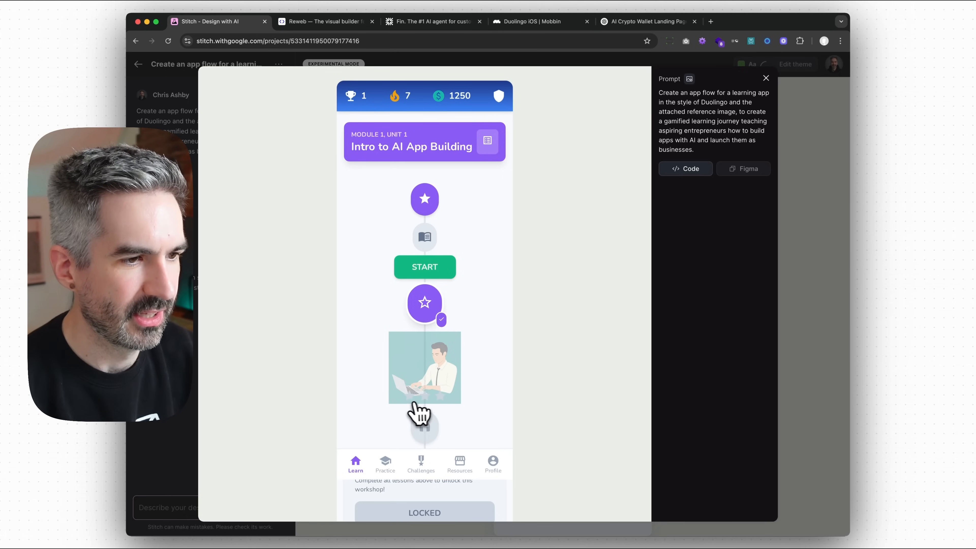
scroll(470, 396, "down", 3)
scroll(475, 380, "up", 3)
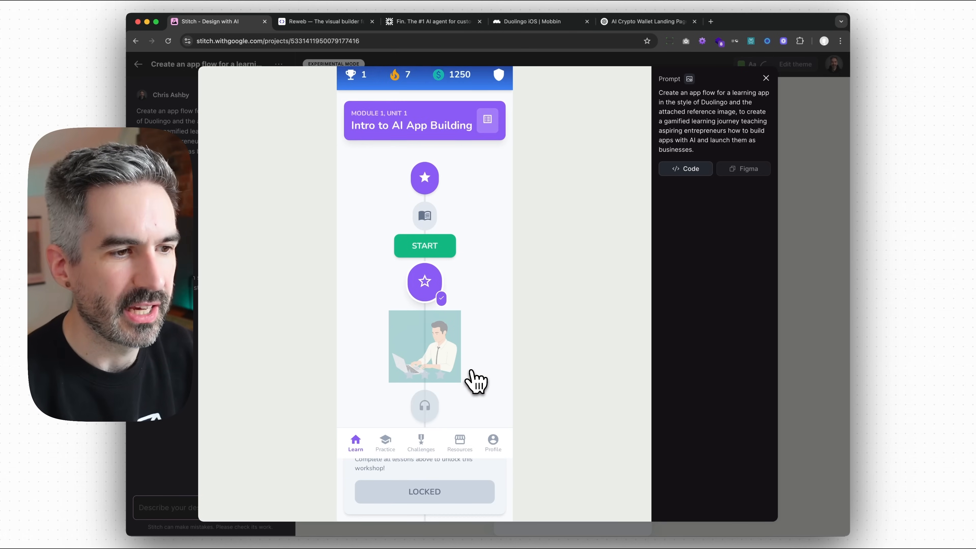
scroll(422, 400, "down", 3)
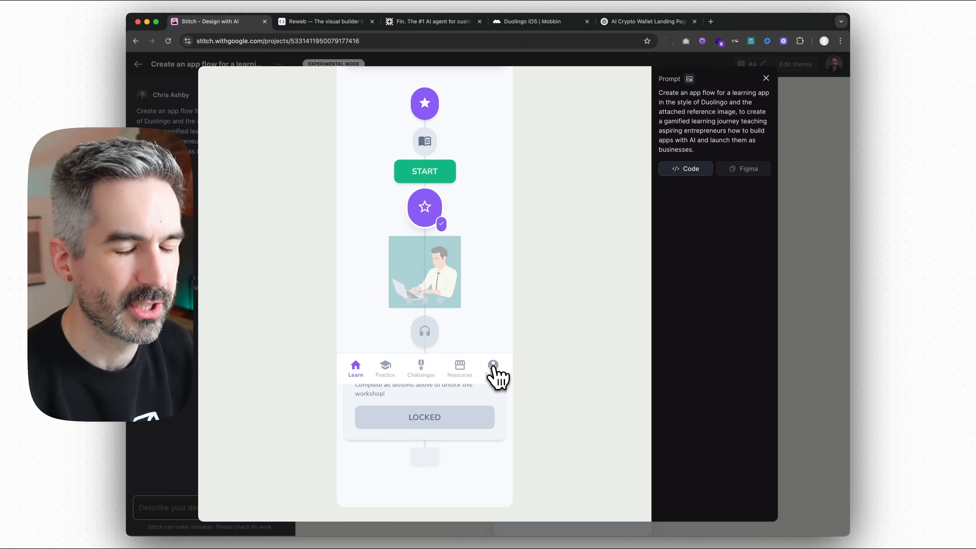
scroll(545, 364, "up", 5)
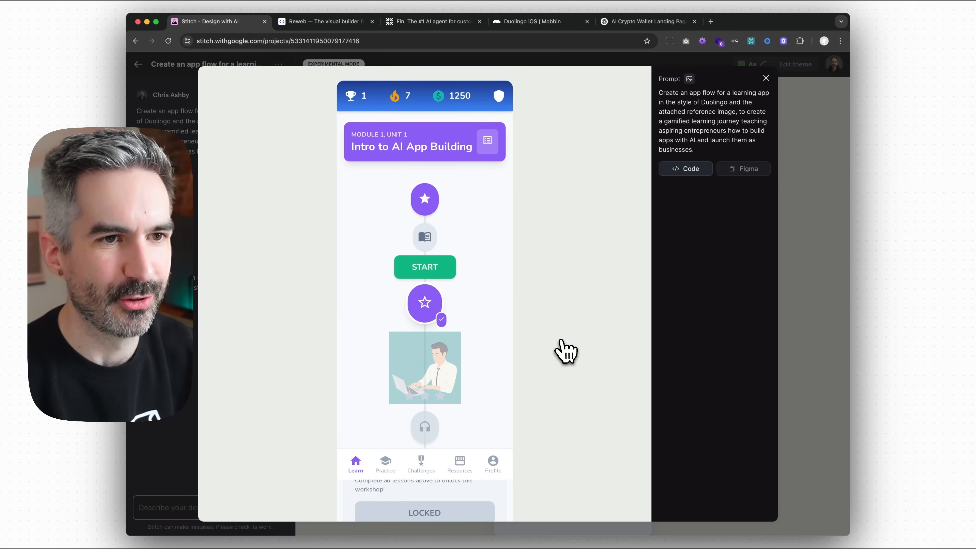
scroll(499, 329, "down", 5)
scroll(496, 327, "up", 5)
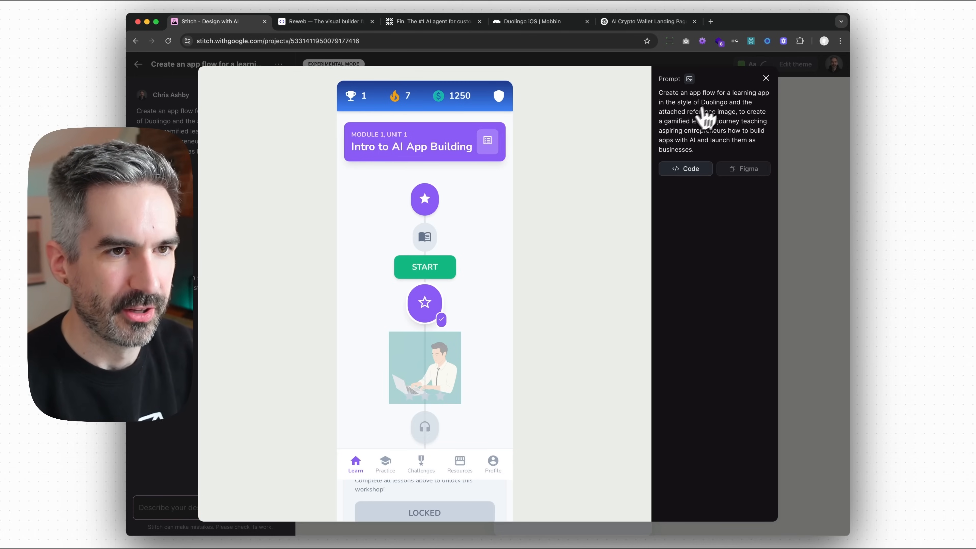
key("Escape")
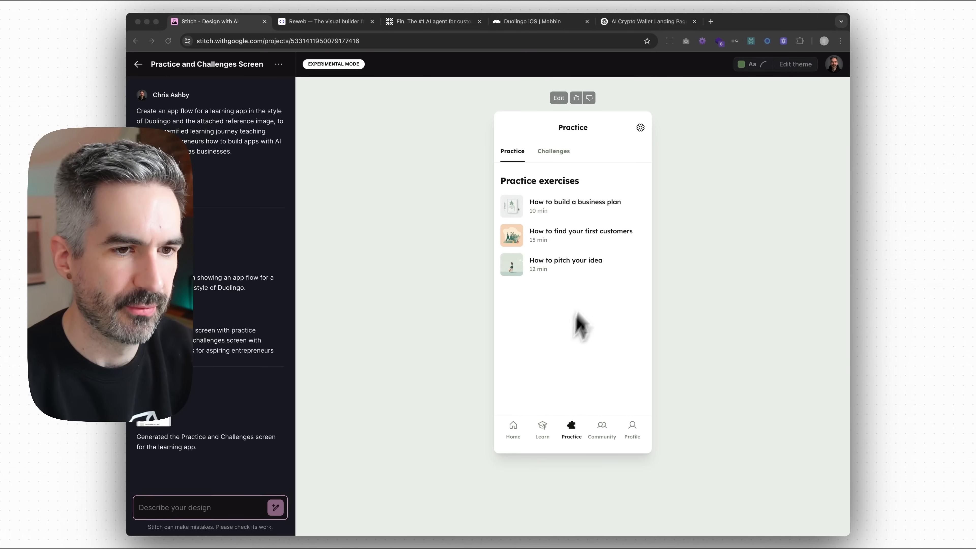
- View the generated Practice screen in the enlarged preview, close it, and read the practice and challenges request and reply in the chat
scroll(687, 258, "right", 2)
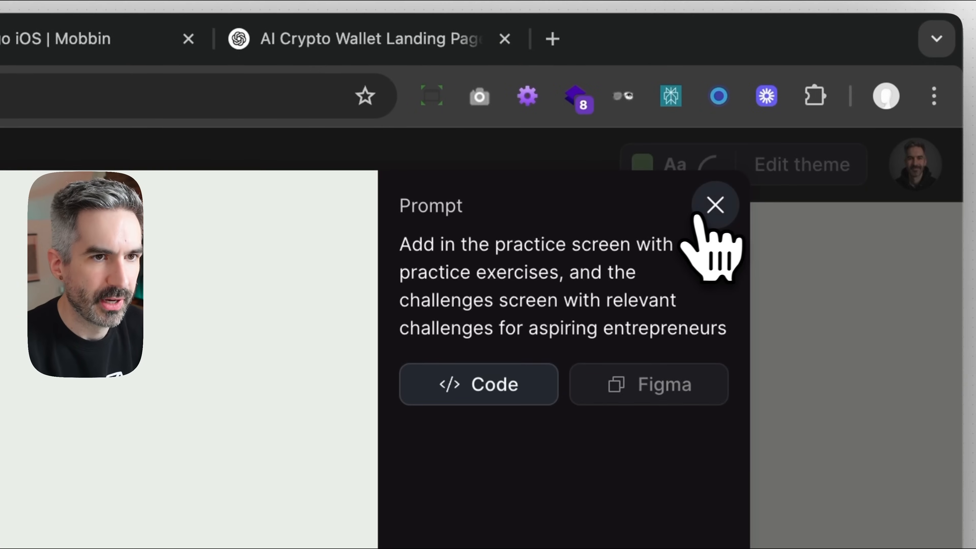
left_click(697, 215)
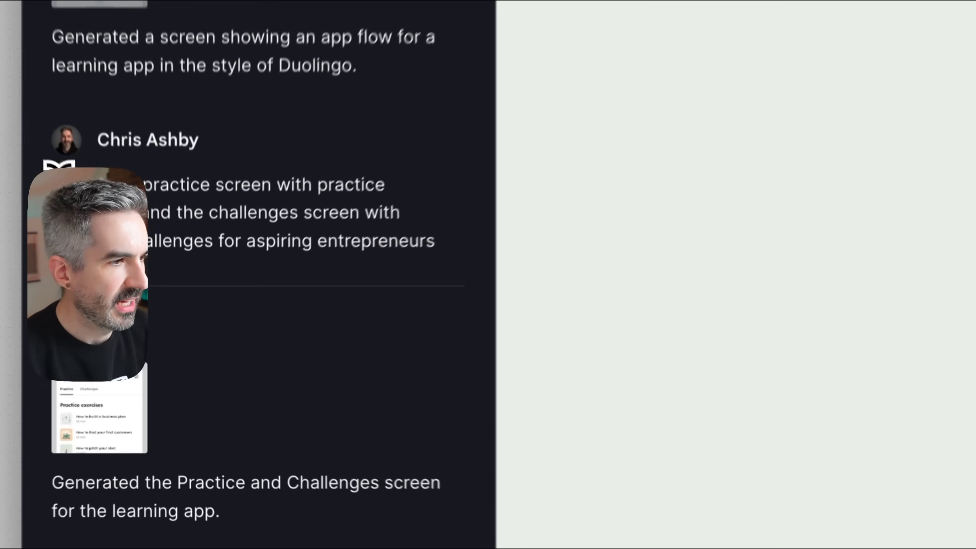
left_click_drag(136, 330, 217, 340)
left_click_drag(184, 202, 379, 231)
left_click(385, 232)
scroll(466, 219, "down", 1)
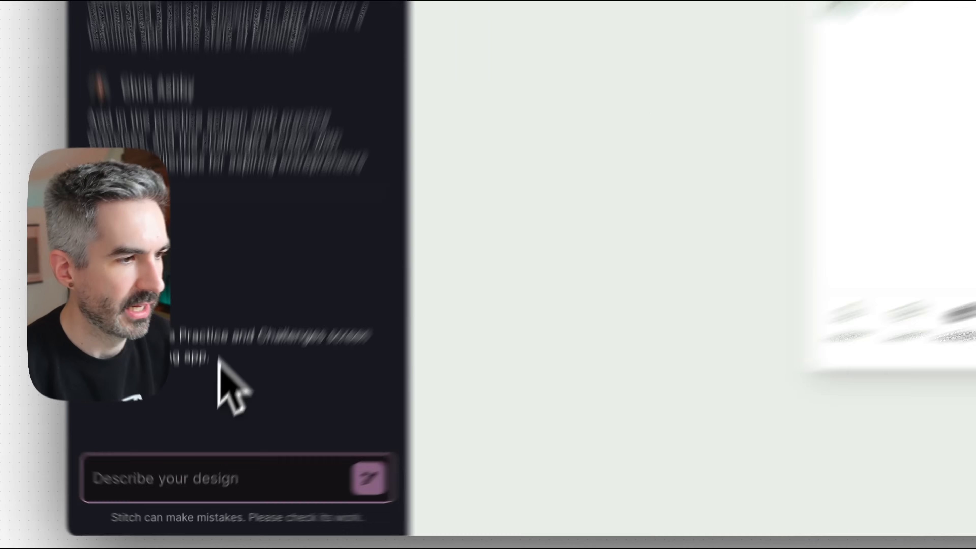
left_click_drag(196, 446, 138, 436)
left_click_drag(228, 277, 175, 242)
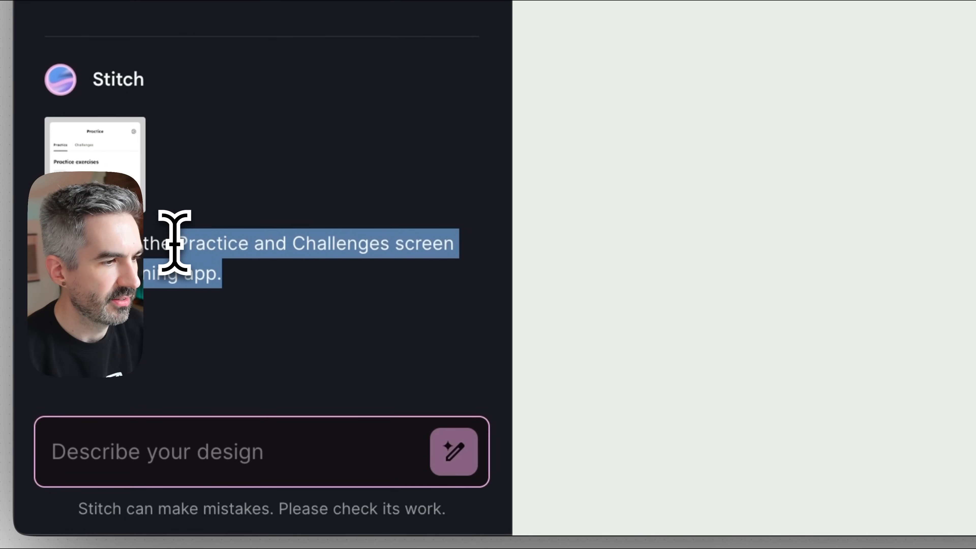
left_click(280, 262)
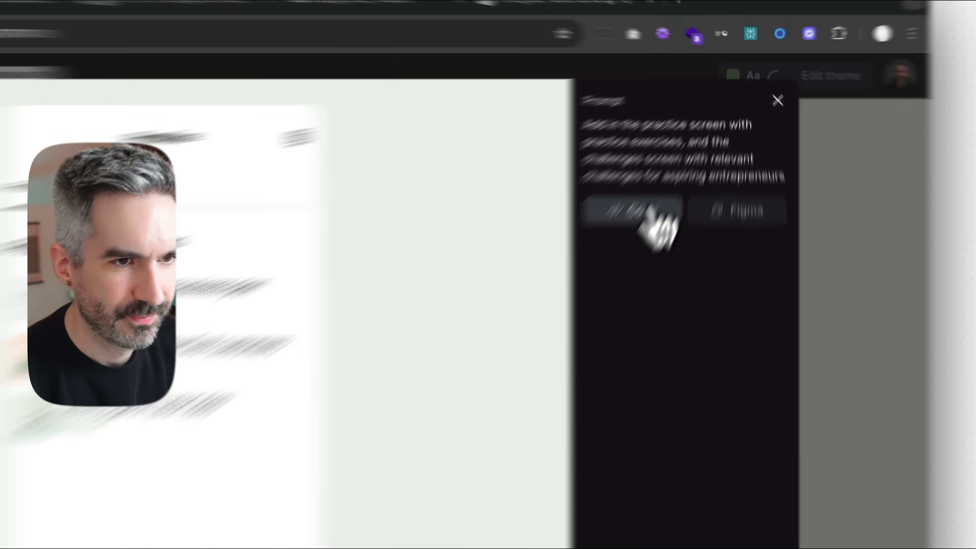
- Look through the Practice screen's generated code, copy it, and return to the design canvas
left_click(687, 139)
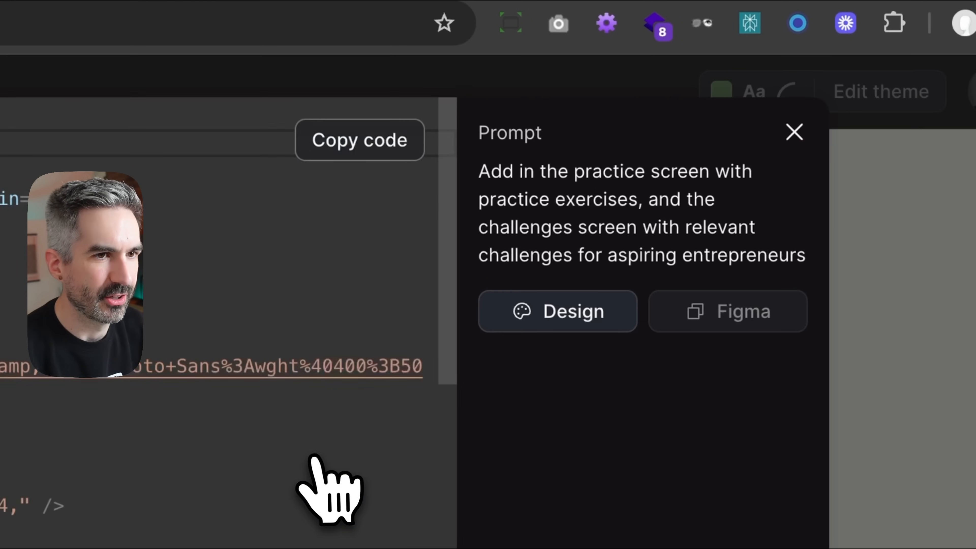
scroll(338, 356, "down", 15)
scroll(337, 355, "up", 20)
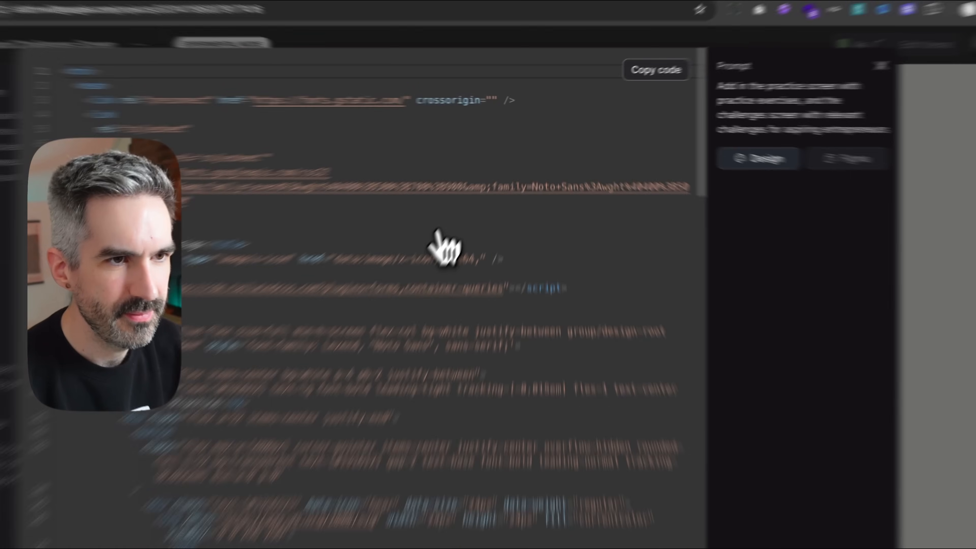
scroll(442, 244, "down", 10)
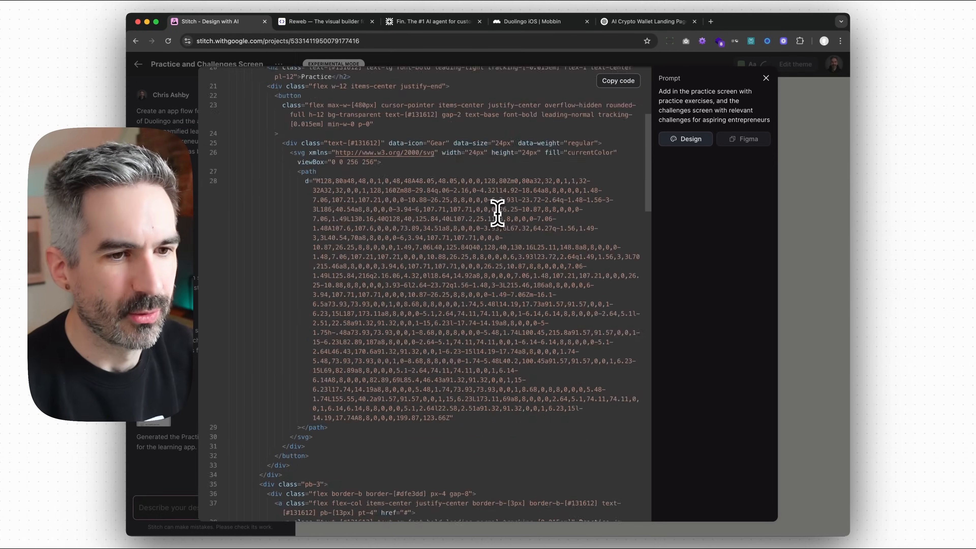
scroll(497, 212, "up", 6)
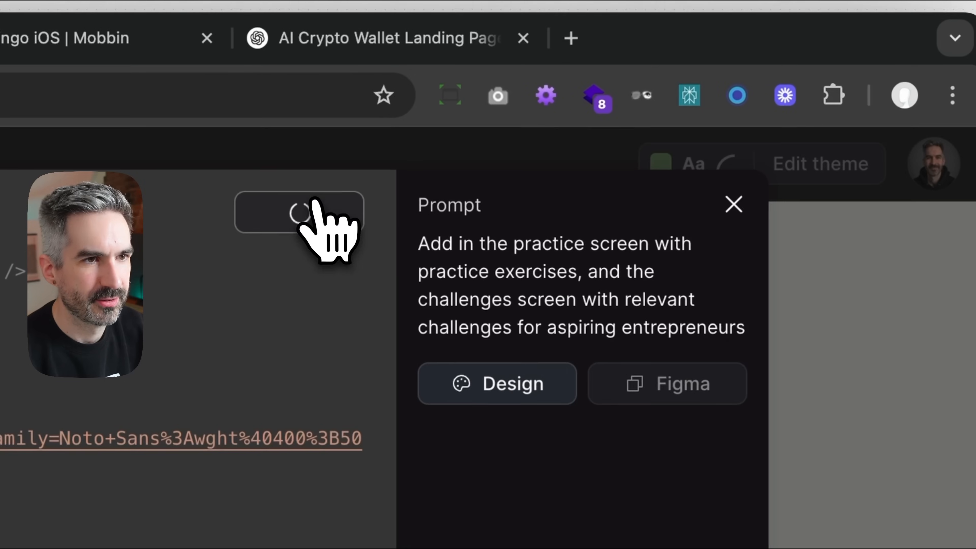
left_click(623, 81)
left_click(477, 381)
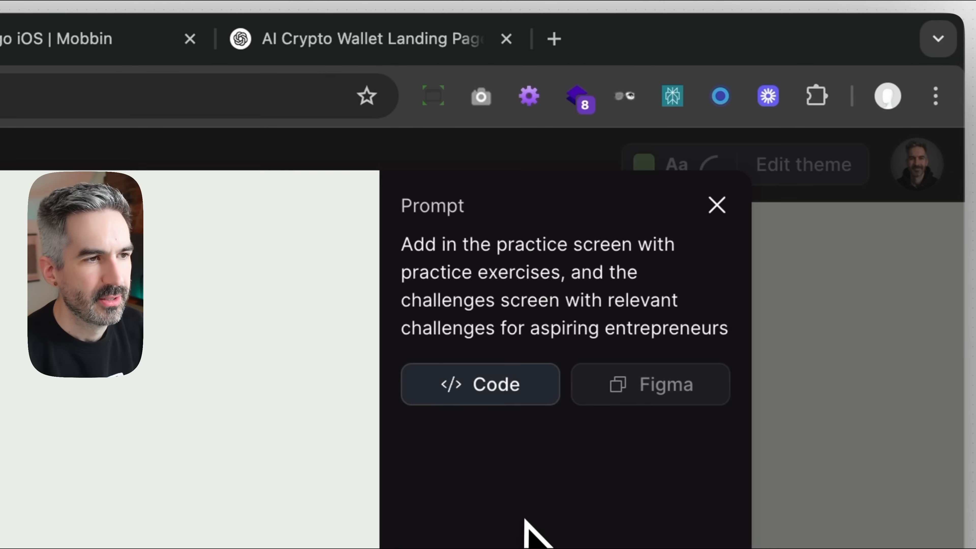
left_click(715, 206)
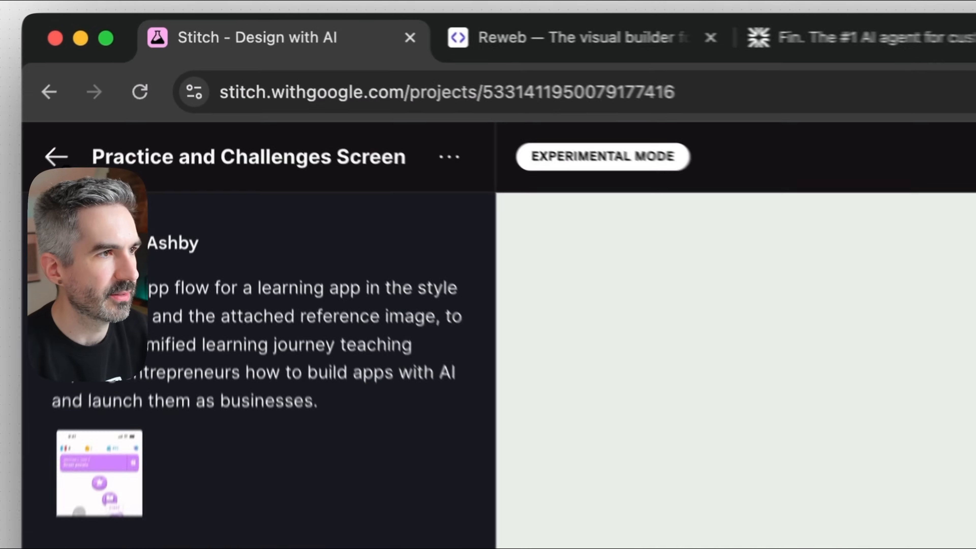
- Return to the project list, open the Employee Feedback Dashboard example, and read its prompts and replies in the chat
left_click(138, 64)
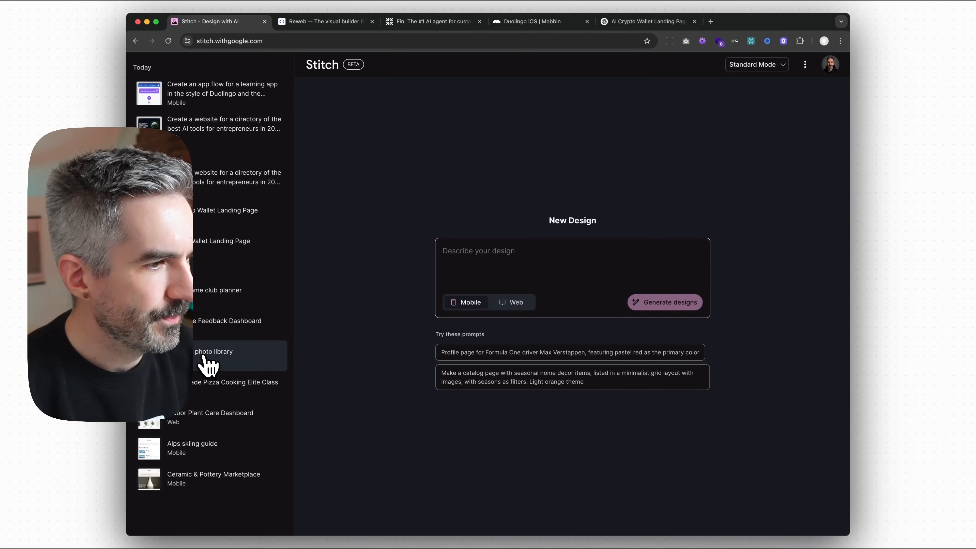
left_click(202, 318)
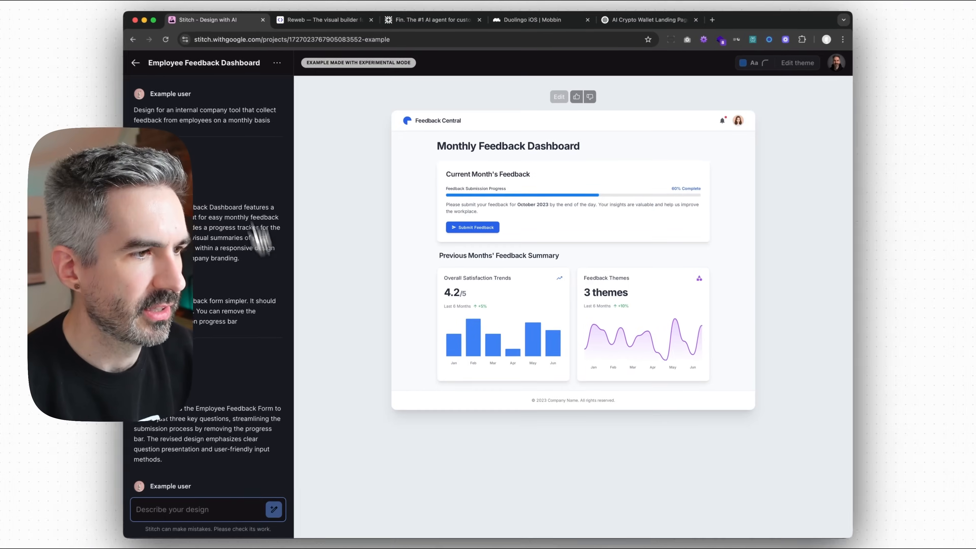
scroll(202, 207, "down", 10)
scroll(215, 211, "up", 5)
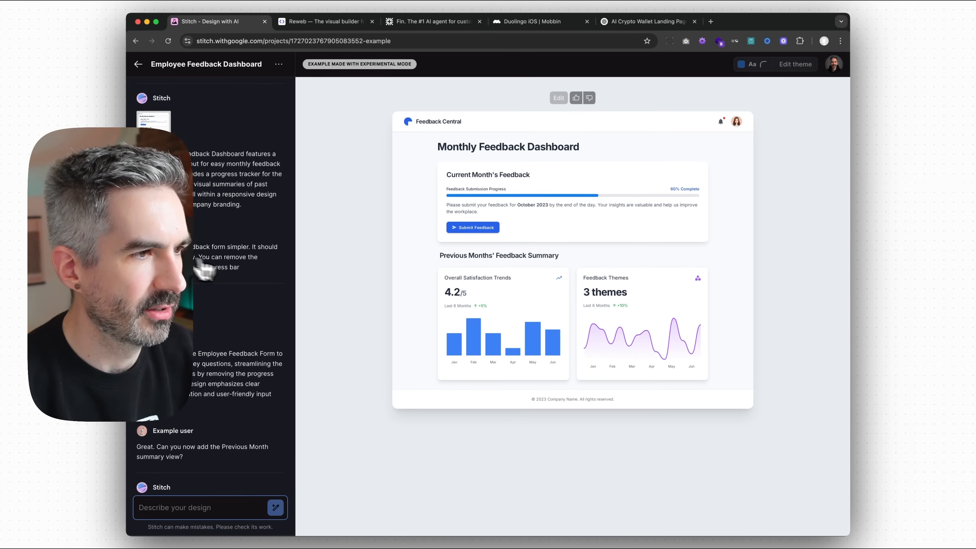
scroll(216, 257, "up", 2)
scroll(216, 269, "down", 10)
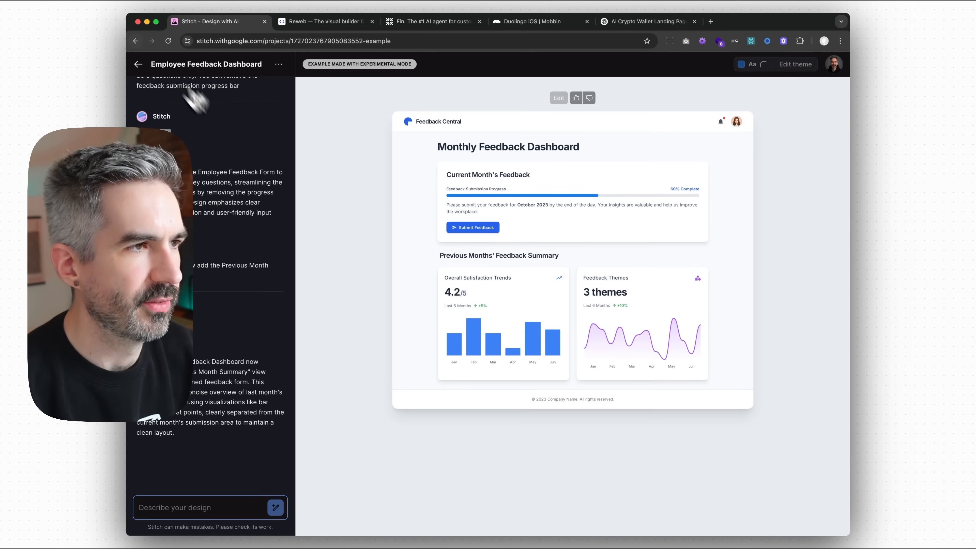
- Return to the project list, open the Board game club planner example, and examine its screens from New event to Leaderboard
left_click(137, 64)
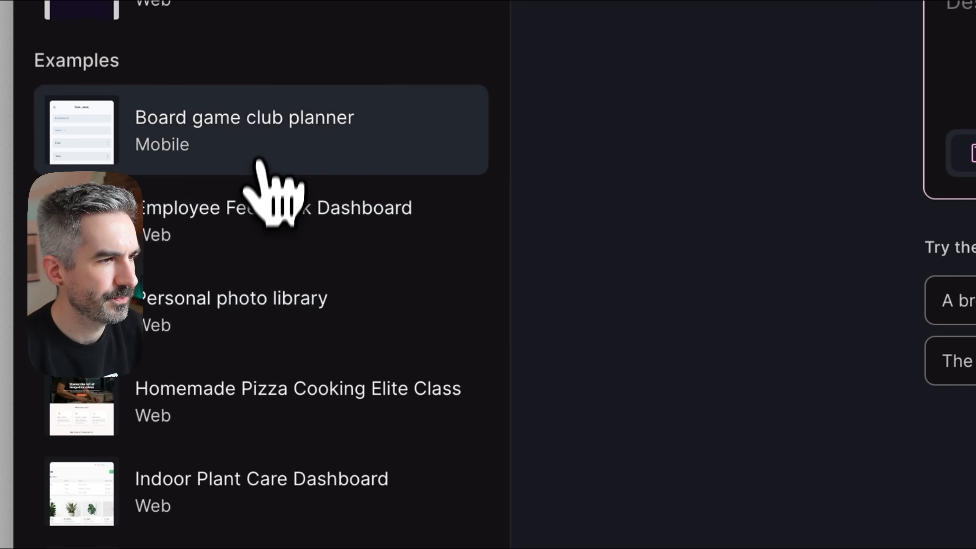
left_click(258, 160)
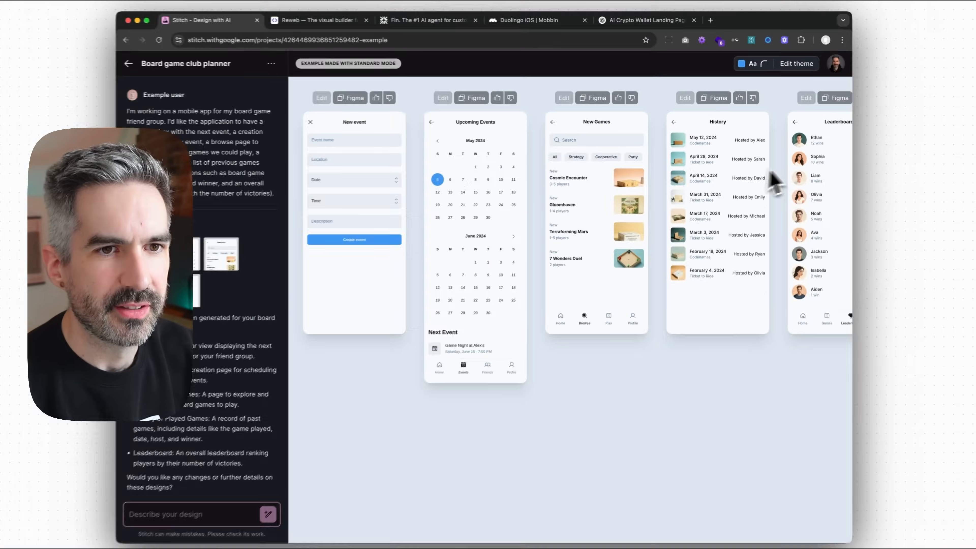
scroll(810, 157, "right", 2)
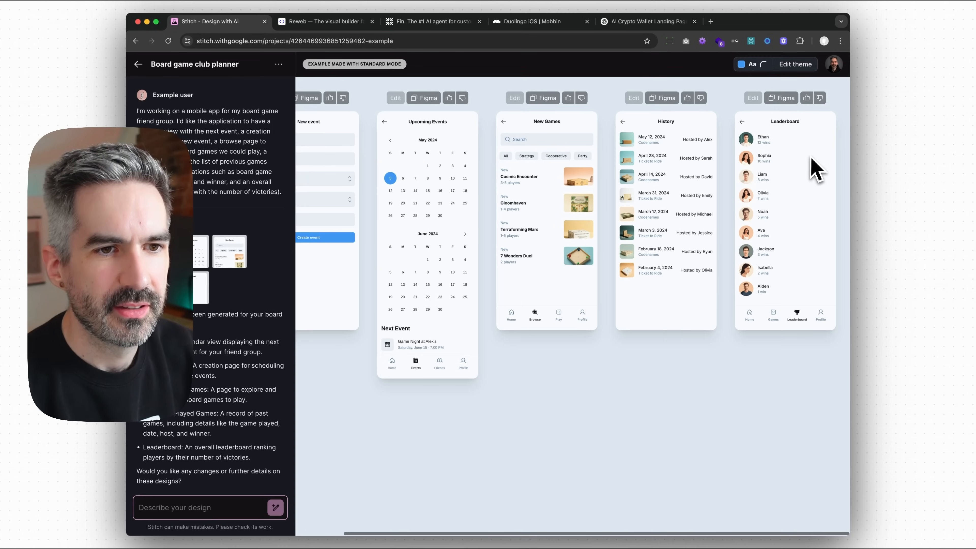
scroll(800, 158, "left", 2)
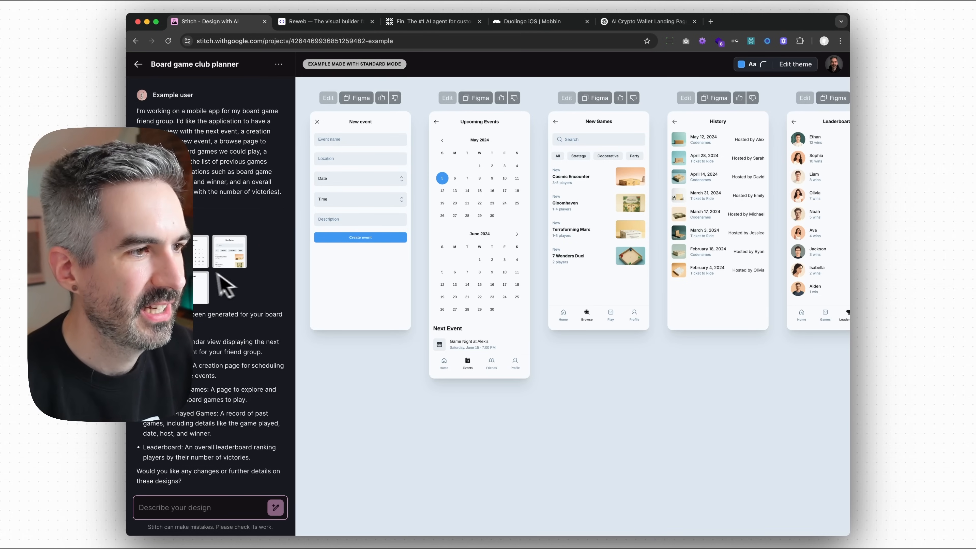
- Compare the board game planner's original blue-and-white screens with the dark green theme version by switching between them from the chat history
scroll(207, 300, "down", 10)
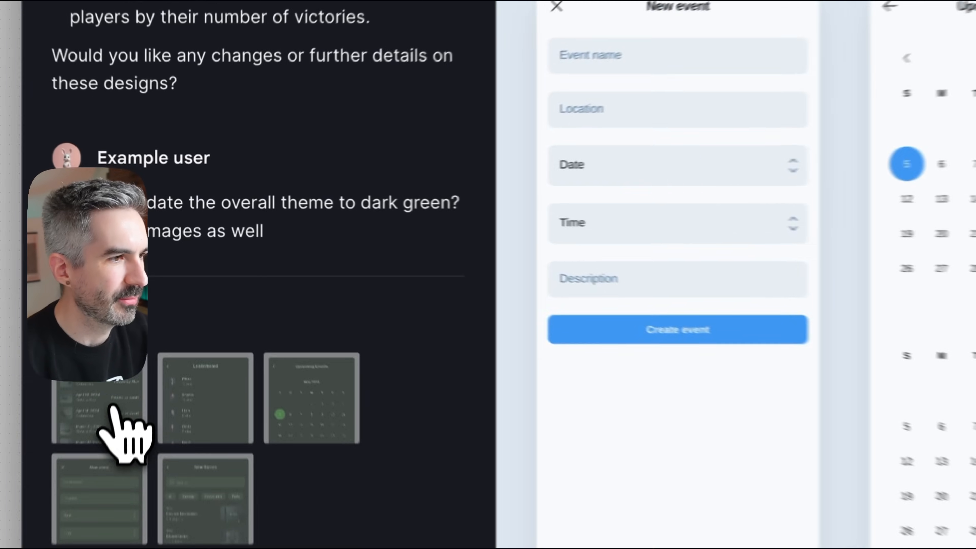
left_click(160, 262)
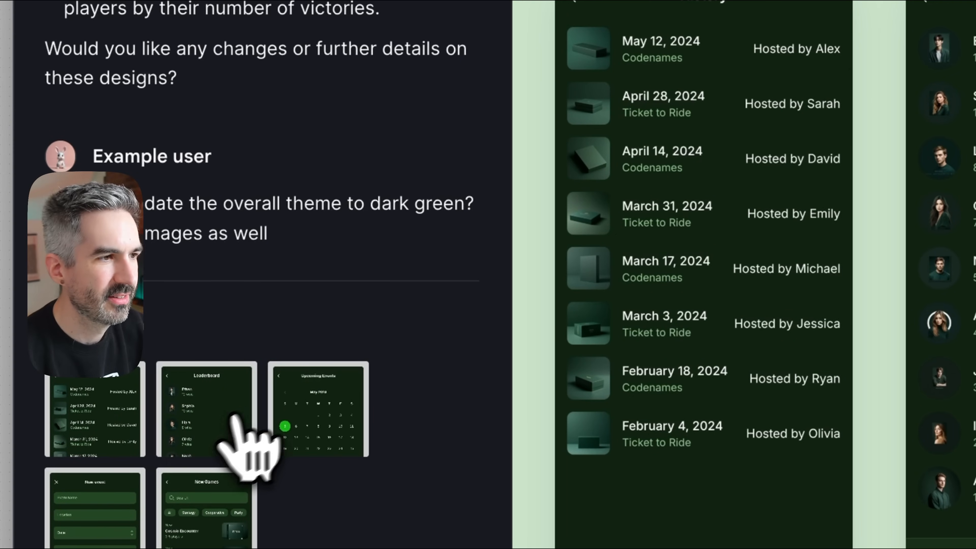
scroll(294, 380, "up", 15)
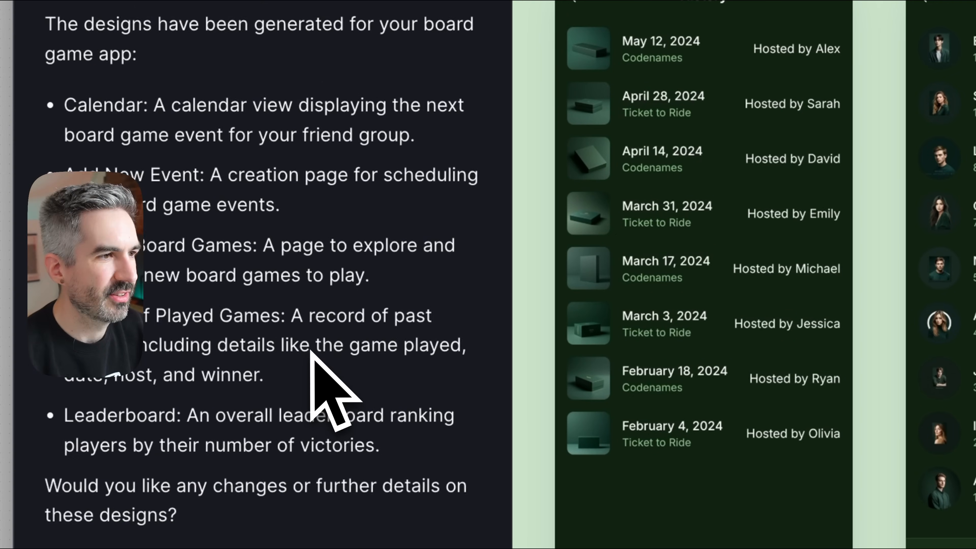
left_click(177, 195)
scroll(316, 283, "down", 20)
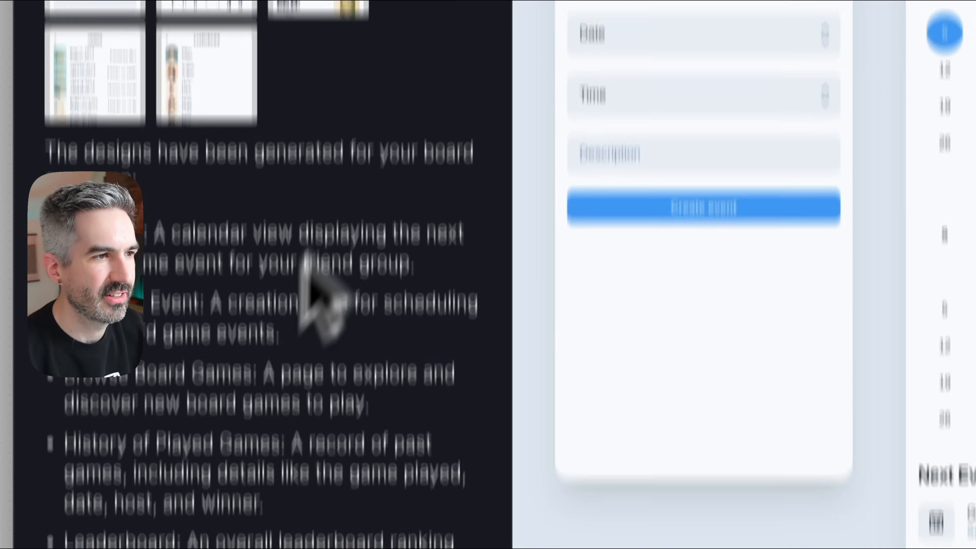
left_click(226, 46)
scroll(218, 323, "up", 8)
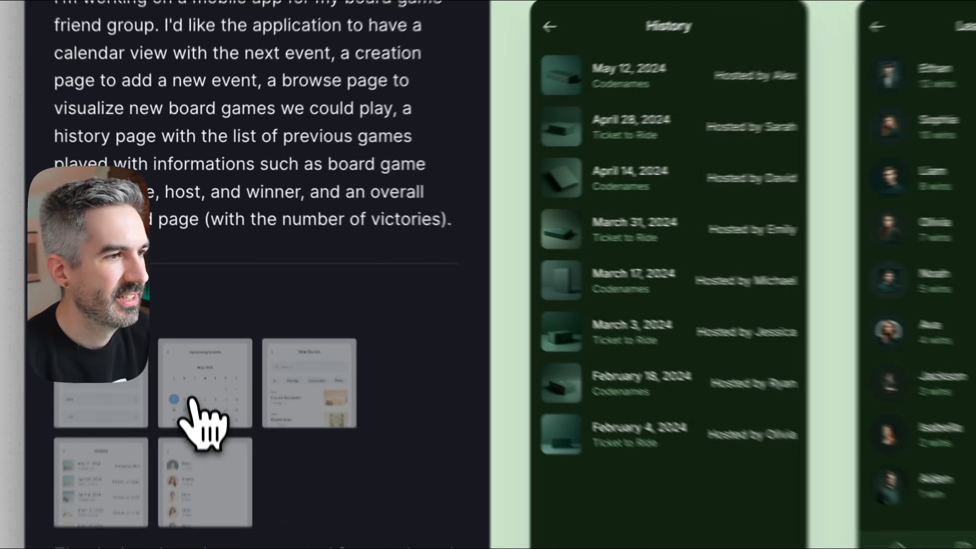
left_click(192, 258)
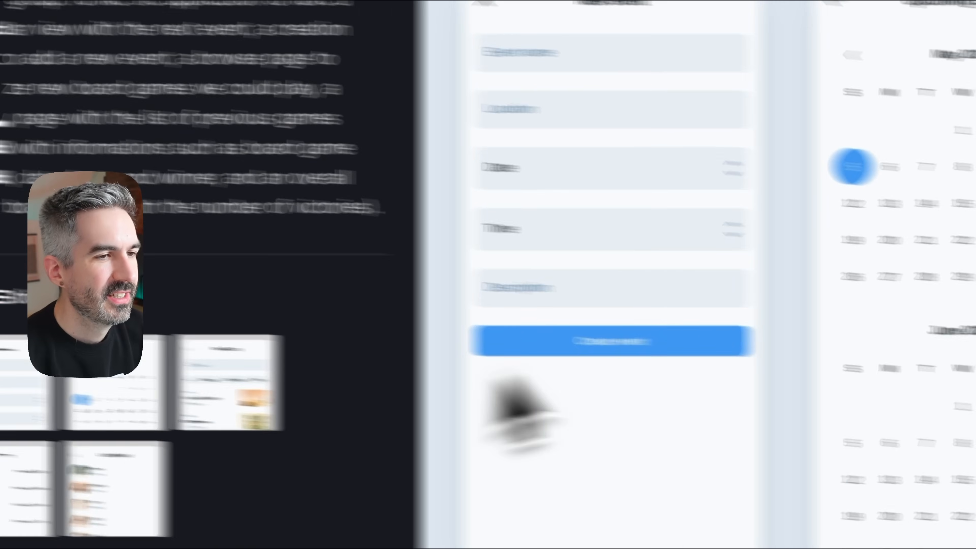
scroll(192, 384, "down", 10)
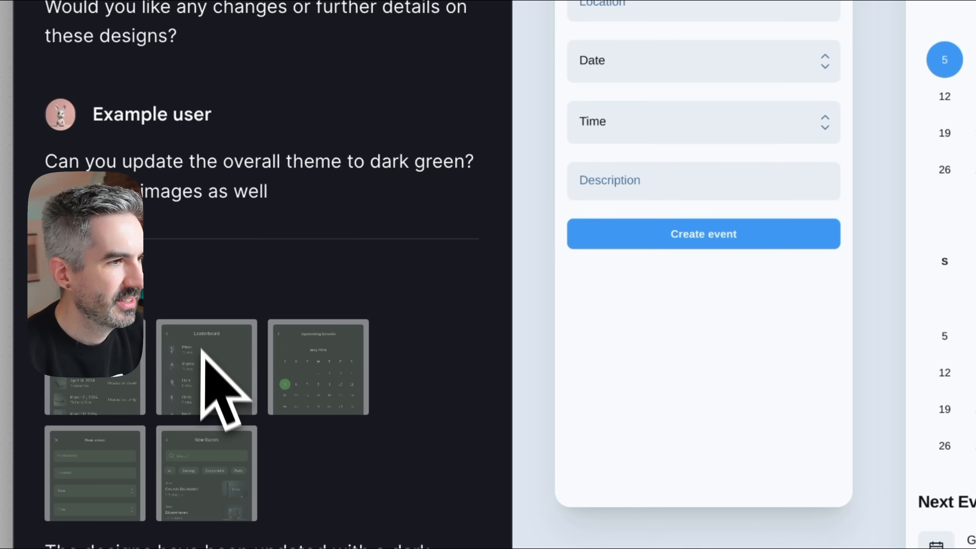
left_click(204, 370)
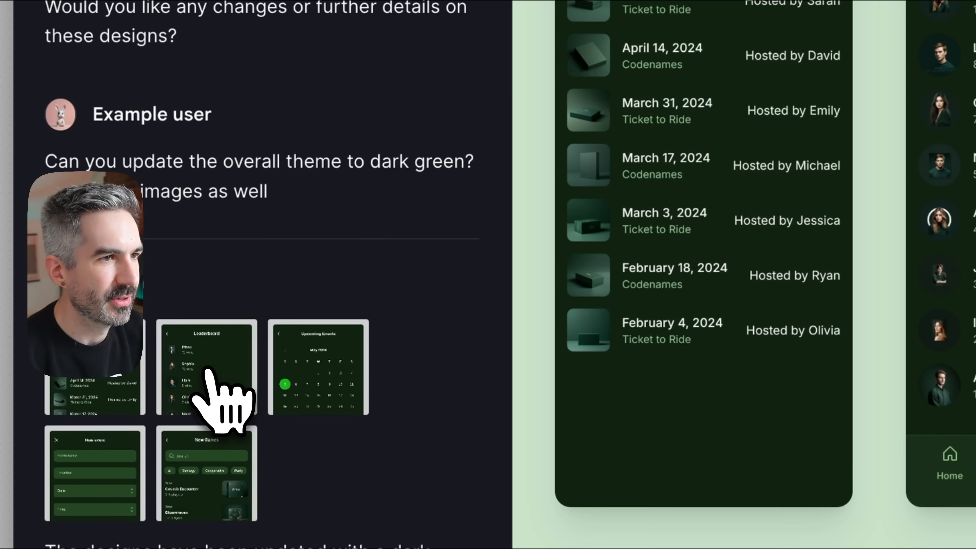
scroll(268, 346, "up", 15)
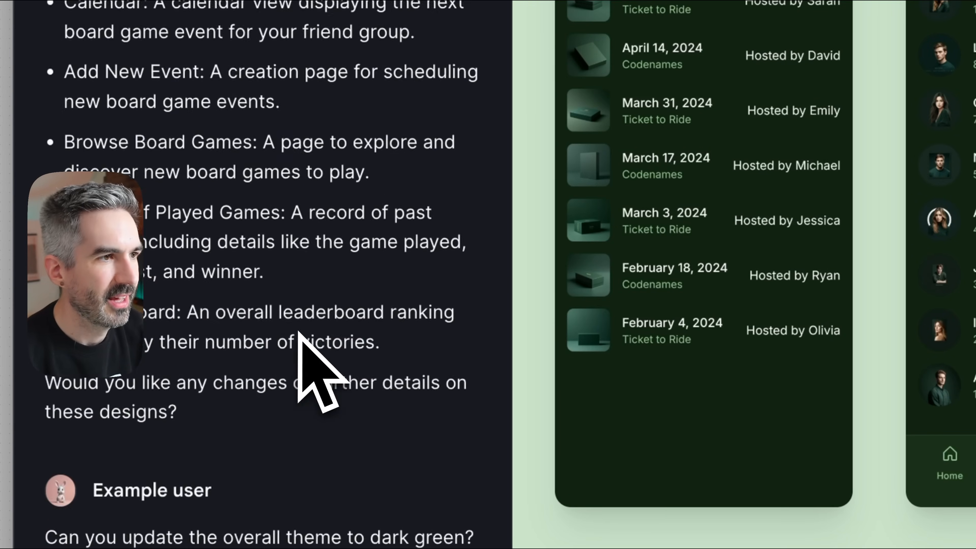
left_click(215, 223)
scroll(246, 384, "down", 15)
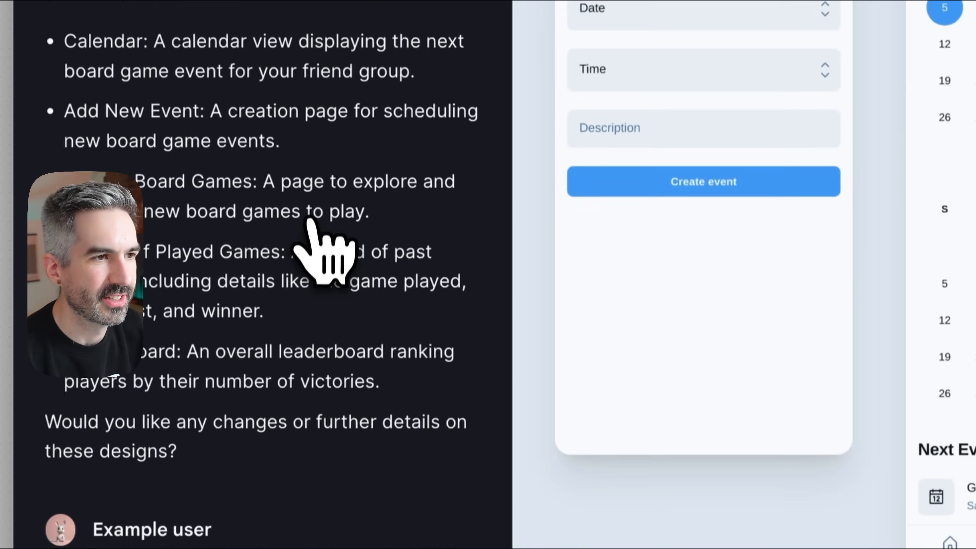
- Recheck the planner's dark green theme against the original light design by reopening both versions from the chat history
left_click(217, 342)
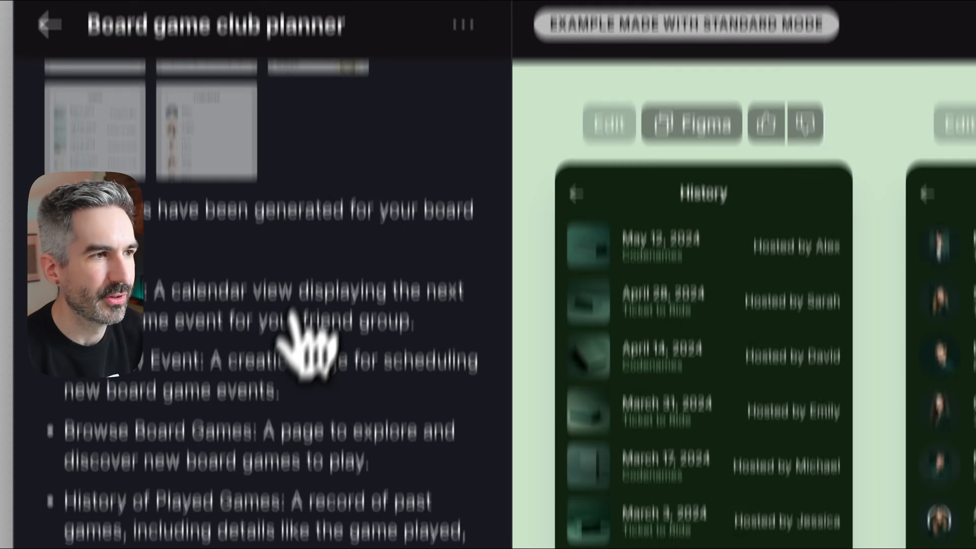
scroll(292, 319, "up", 3)
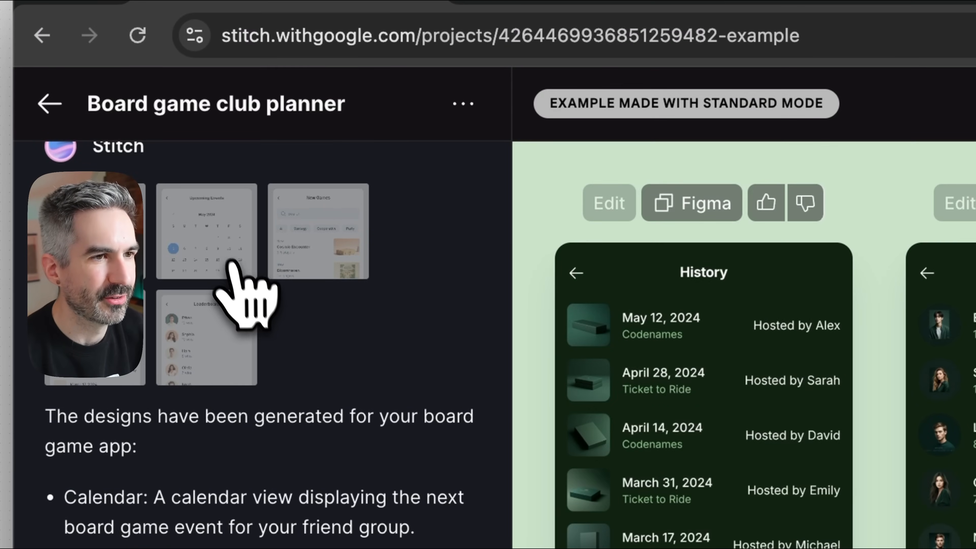
left_click(220, 250)
scroll(268, 496, "down", 10)
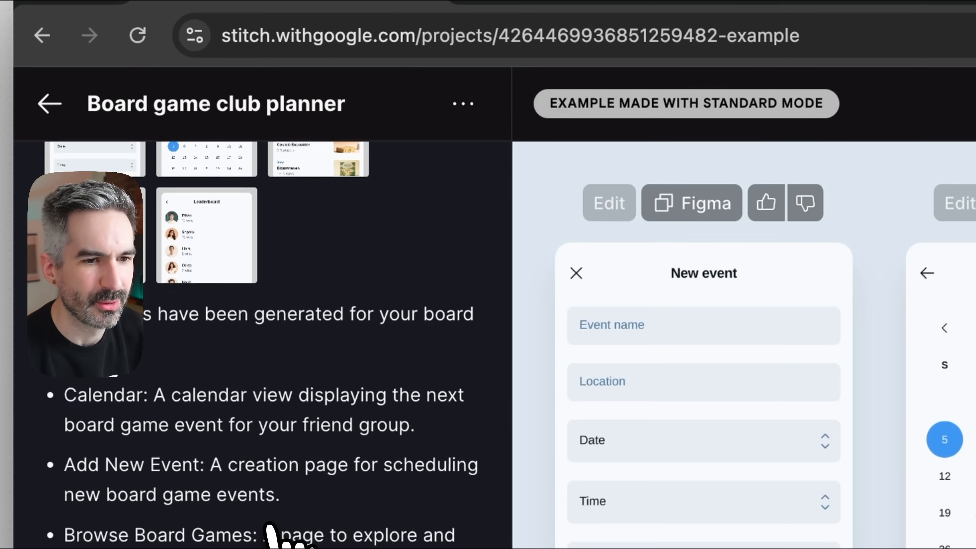
left_click(246, 429)
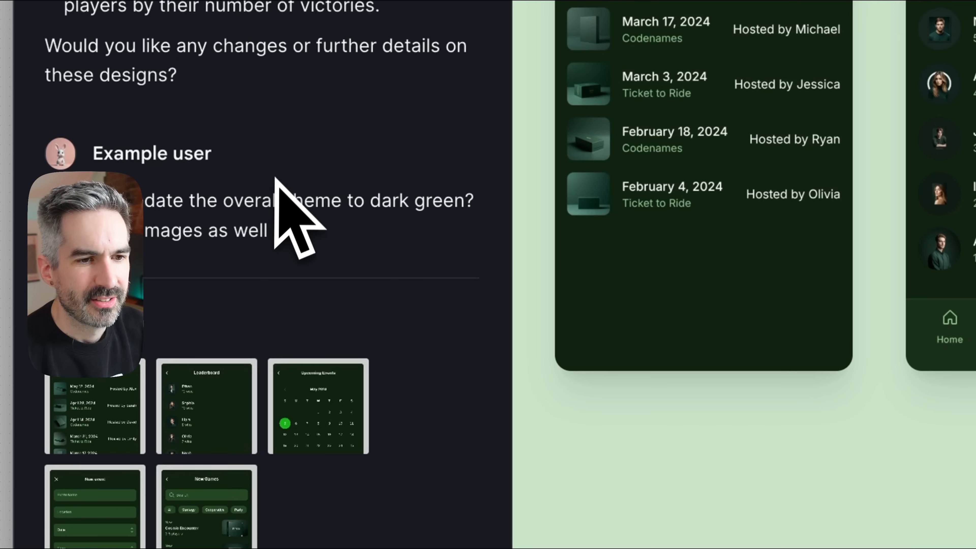
- Display the light green leafy theme version and the revised History screen, and read the follow-up requests in the chat
scroll(276, 192, "down", 10)
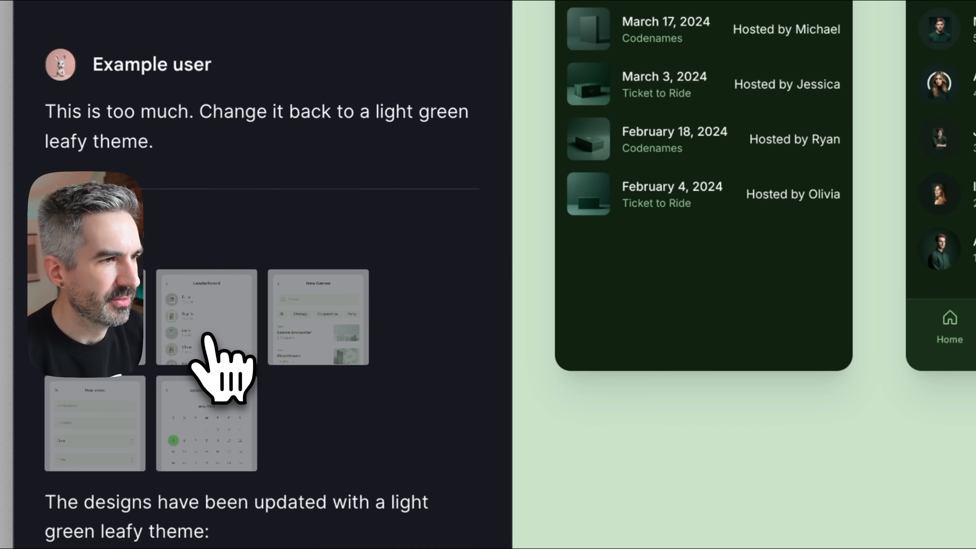
left_click(223, 320)
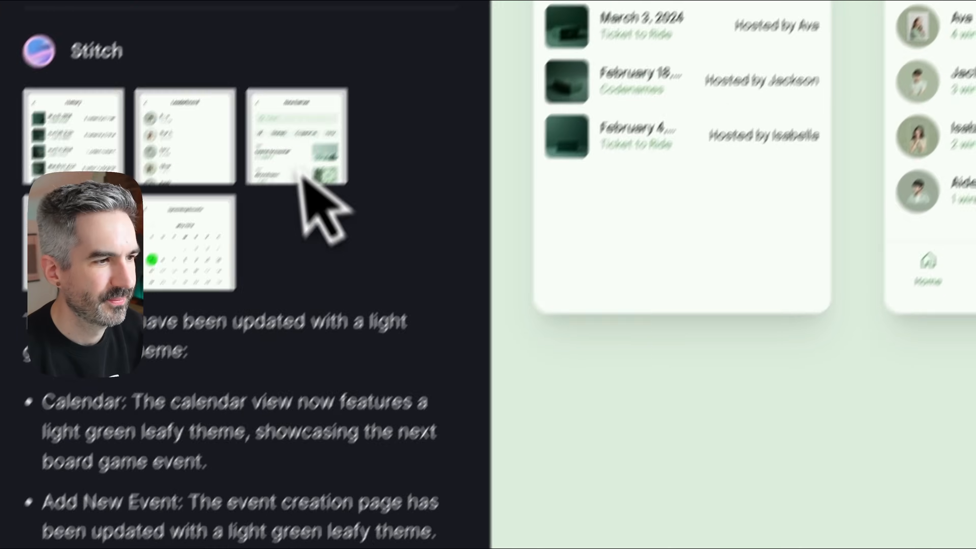
scroll(322, 207, "down", 5)
scroll(300, 134, "down", 10)
left_click(125, 159)
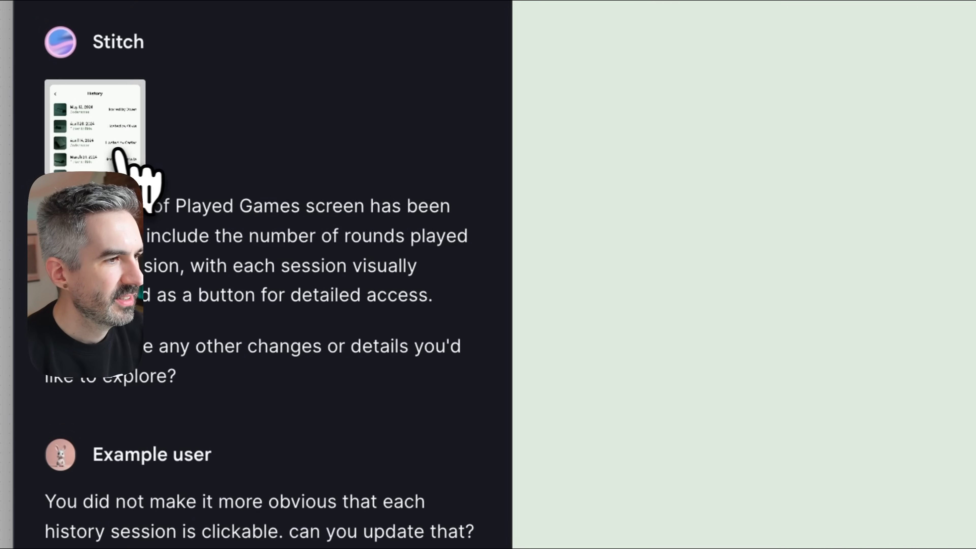
scroll(327, 141, "down", 1)
scroll(327, 141, "down", 10)
scroll(184, 253, "down", 12)
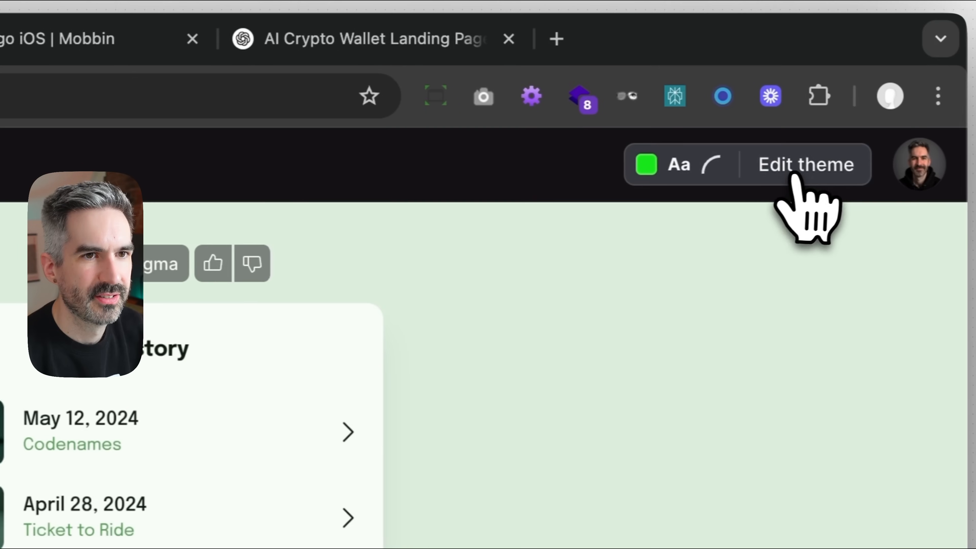
- Try the yellow-and-navy color preset in the theme settings and close them without applying it
left_click(799, 173)
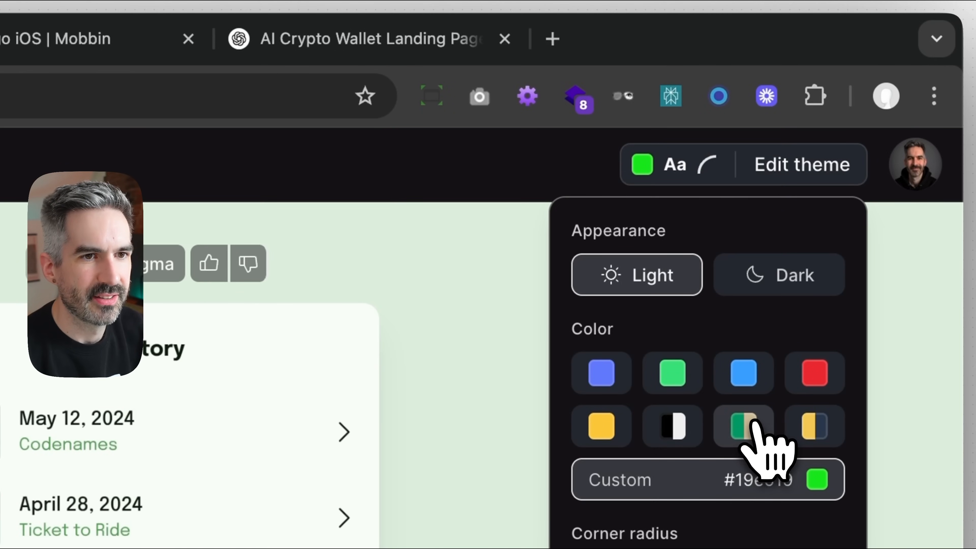
left_click(814, 427)
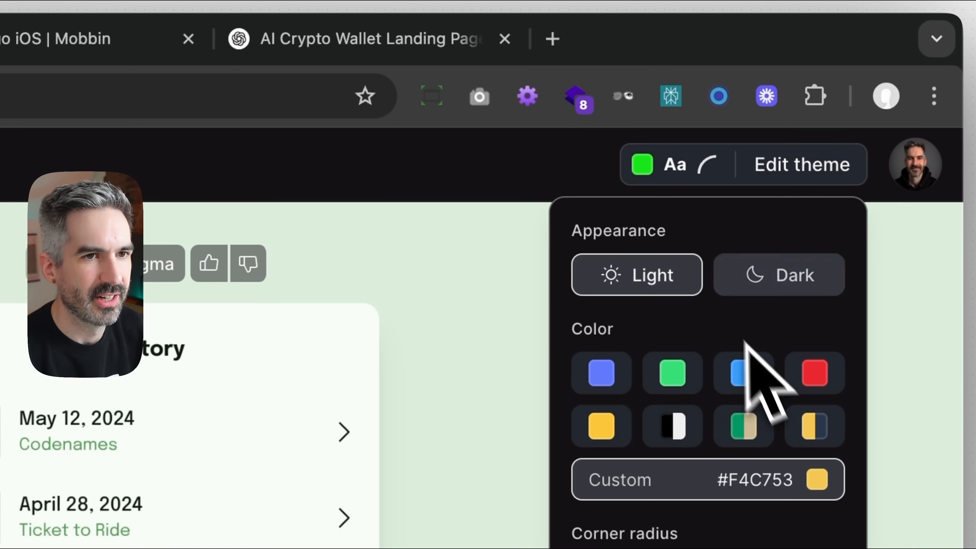
left_click(807, 175)
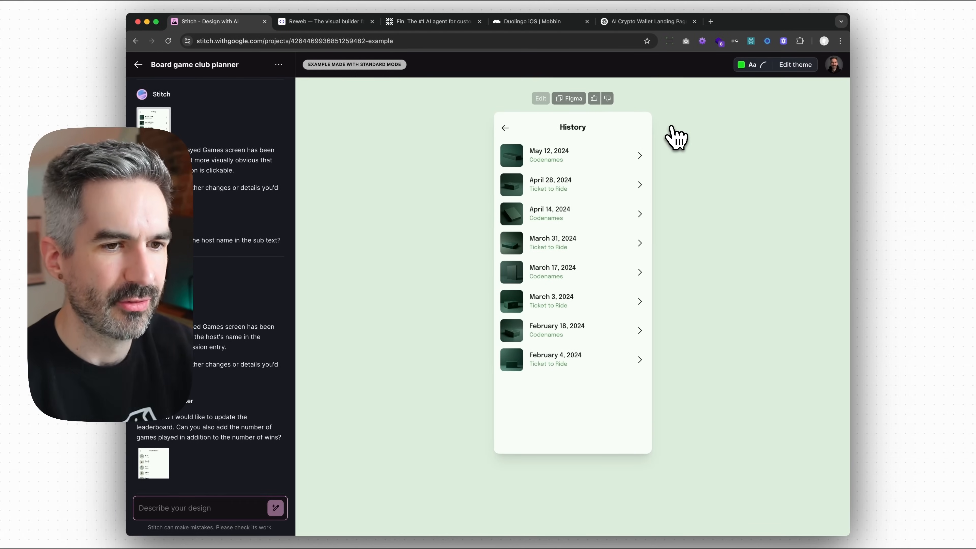
- Return to the project list, look through the remaining examples, and open the Duolingo-style learning app project
scroll(200, 296, "down", 5)
scroll(199, 293, "down", 10)
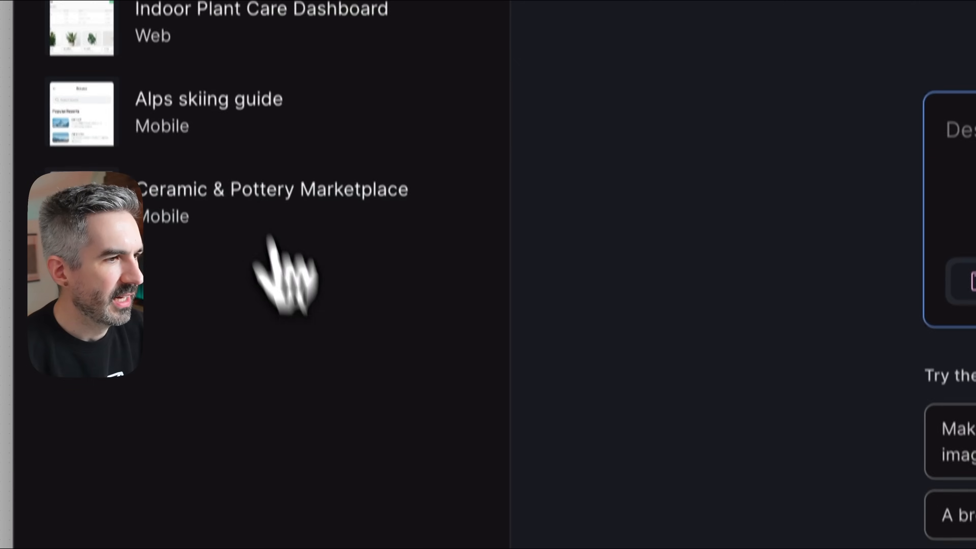
scroll(269, 269, "down", 10)
scroll(254, 358, "down", 2)
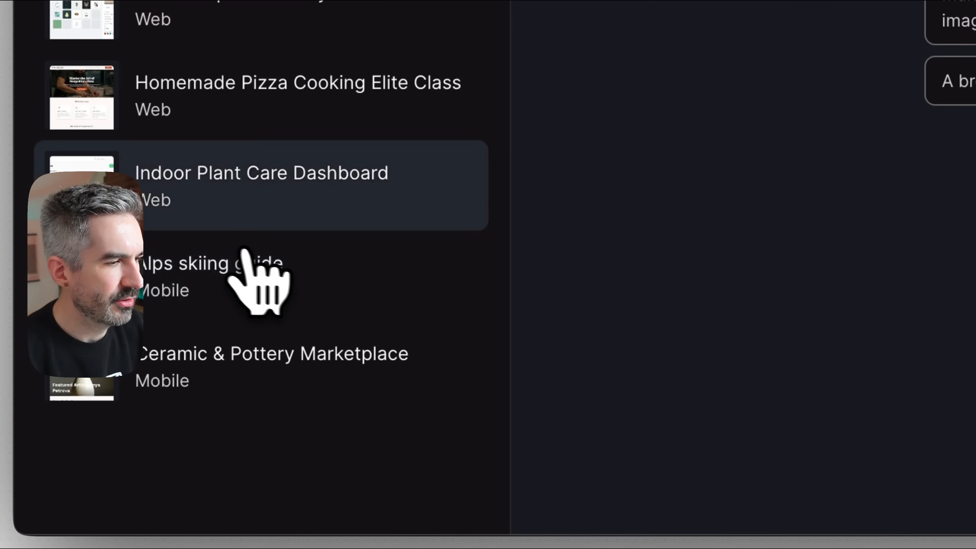
left_click(261, 285)
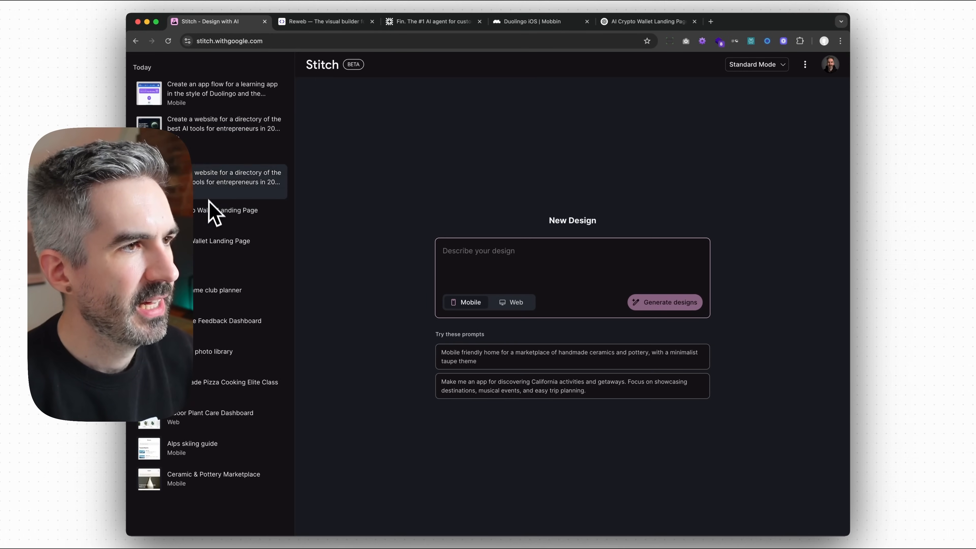
left_click(204, 86)
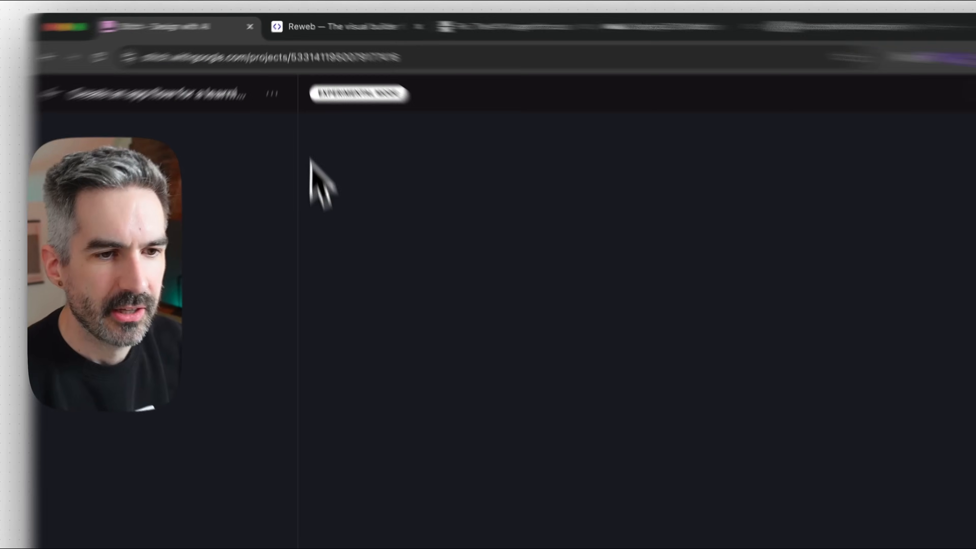